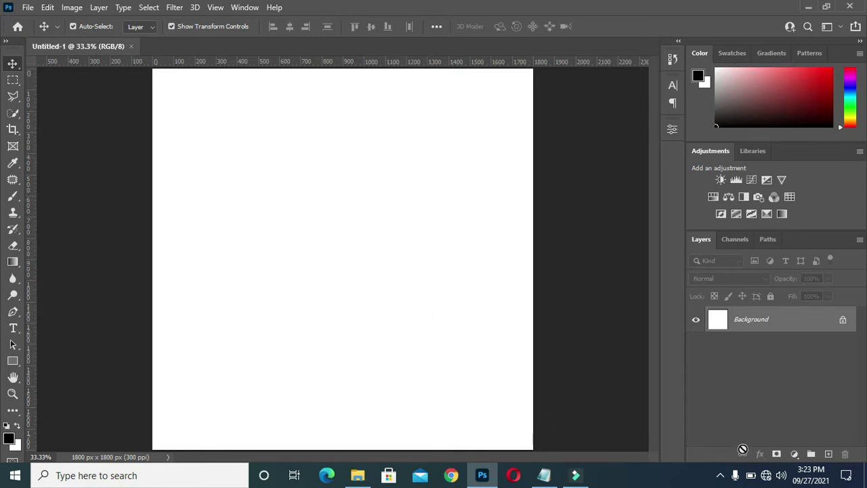
Add a Gradient Fill layer and open the colour of its starting stop
{"action": "left_click", "coordinate": [794, 454]}
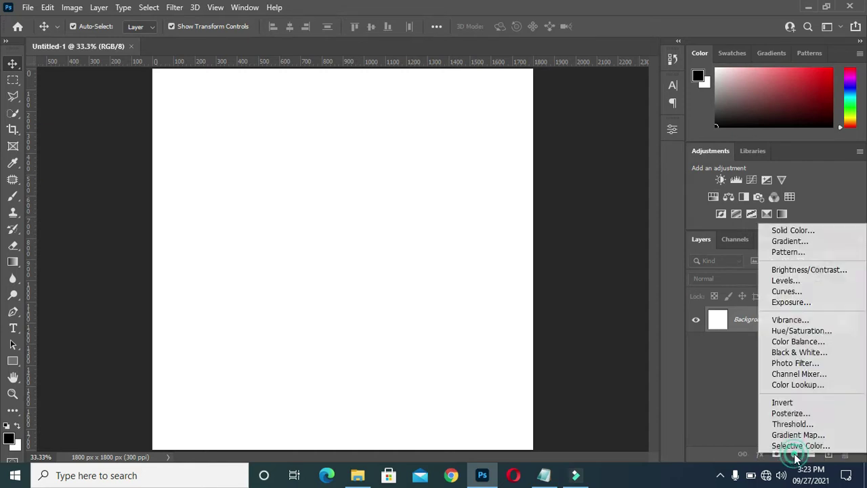
{"action": "left_click", "coordinate": [788, 242]}
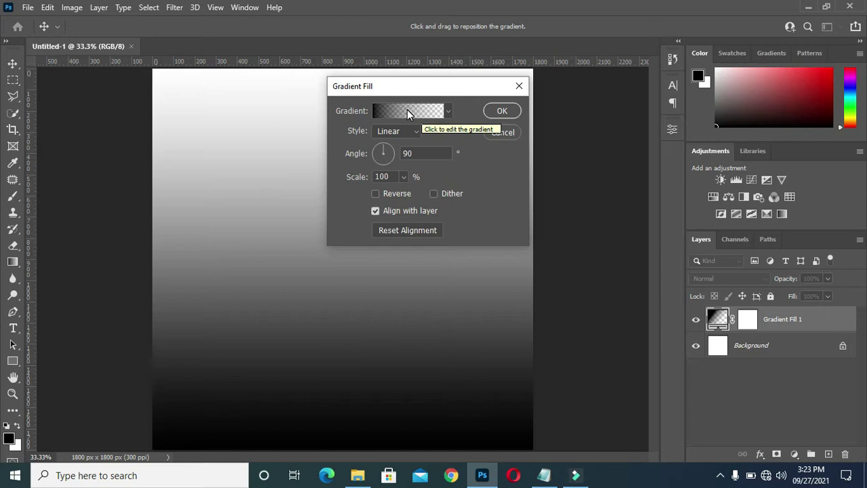
{"action": "left_click", "coordinate": [406, 110]}
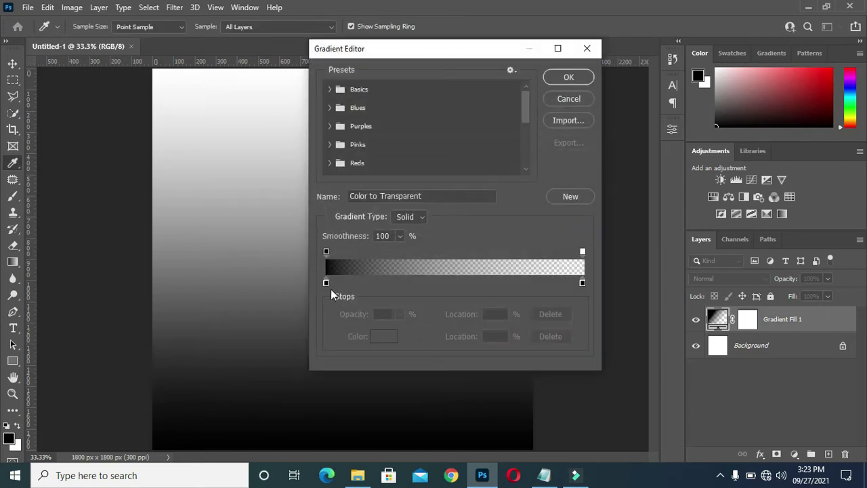
{"action": "left_click", "coordinate": [326, 282]}
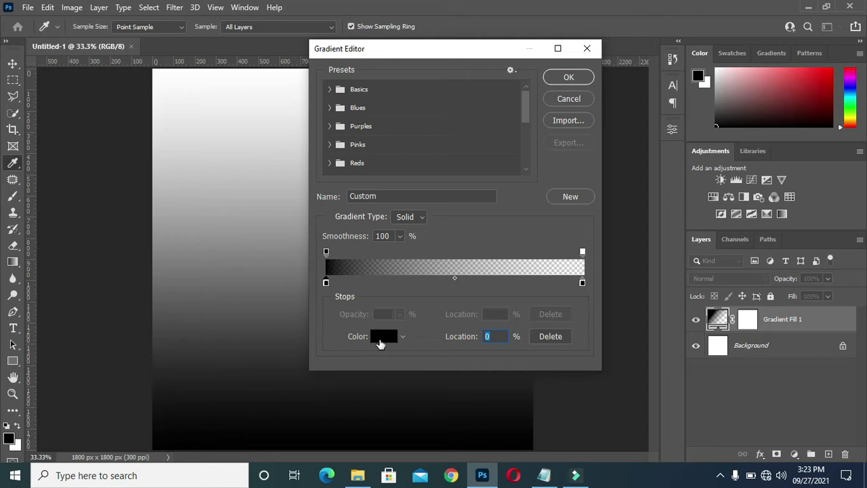
{"action": "left_click", "coordinate": [382, 337]}
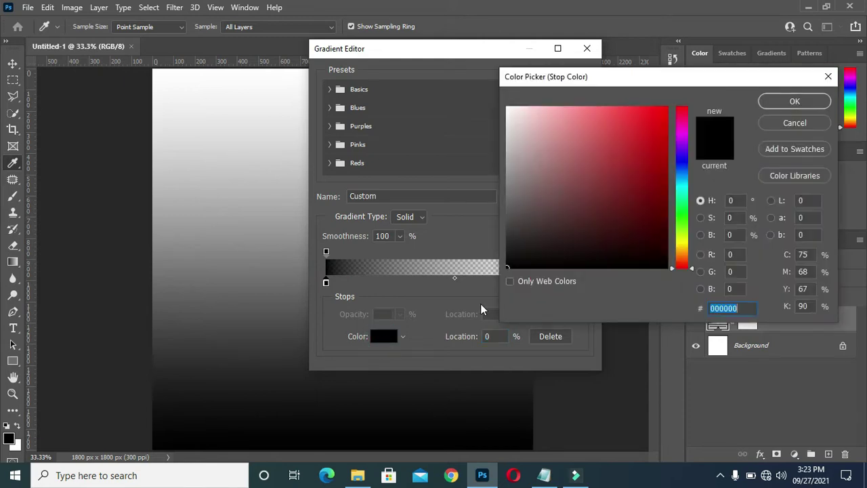
Copy fdbe14 from the notes and set it as the first stop's colour
{"action": "left_click", "coordinate": [544, 474]}
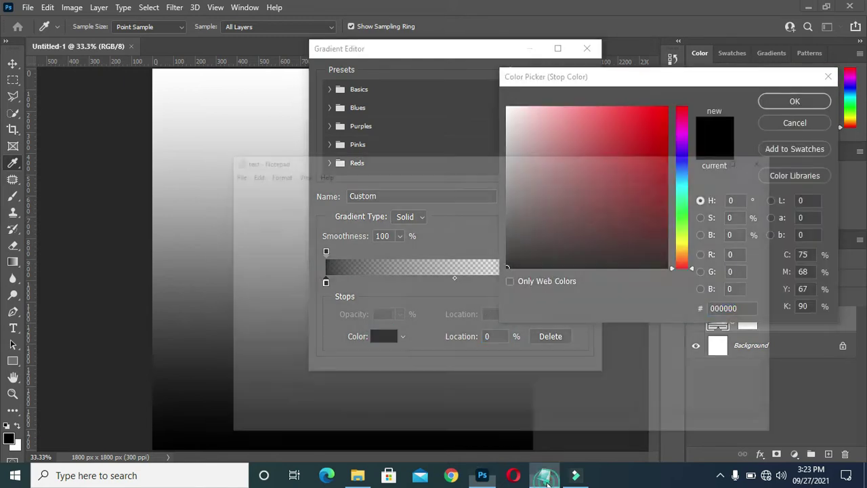
{"action": "left_click_drag", "start_coordinate": [192, 220], "coordinate": [160, 221]}
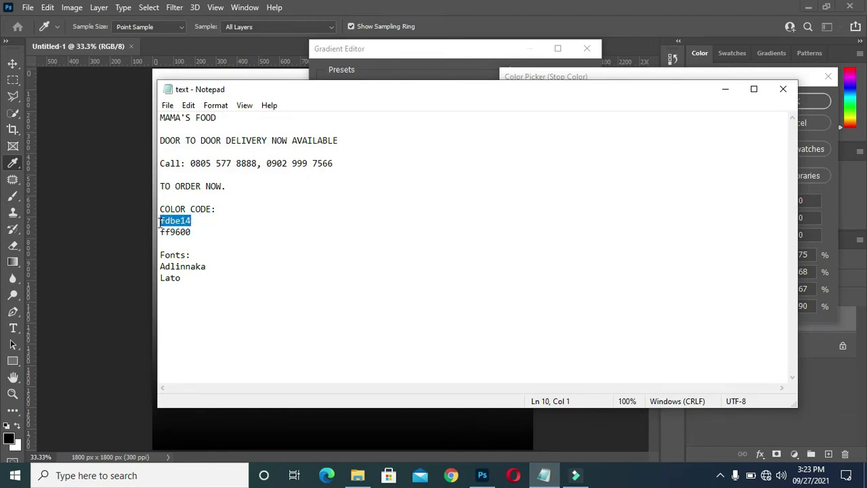
{"action": "right_click", "coordinate": [170, 221]}
{"action": "left_click", "coordinate": [213, 265]}
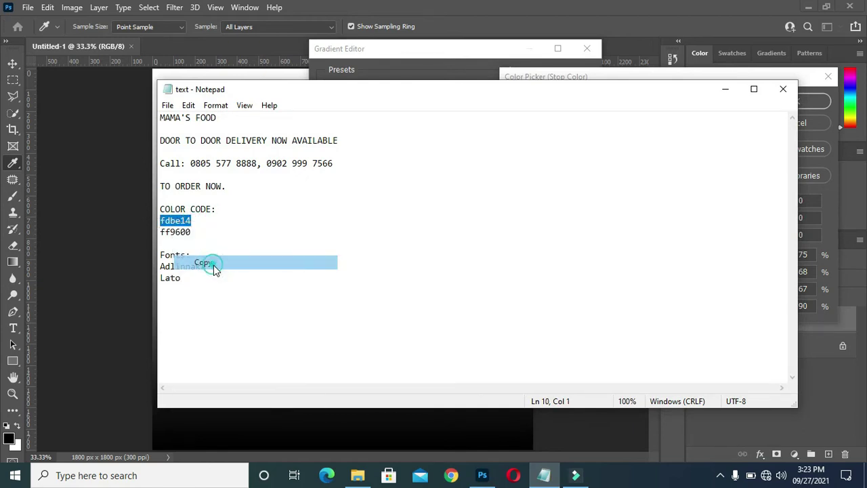
{"action": "left_click", "coordinate": [723, 88]}
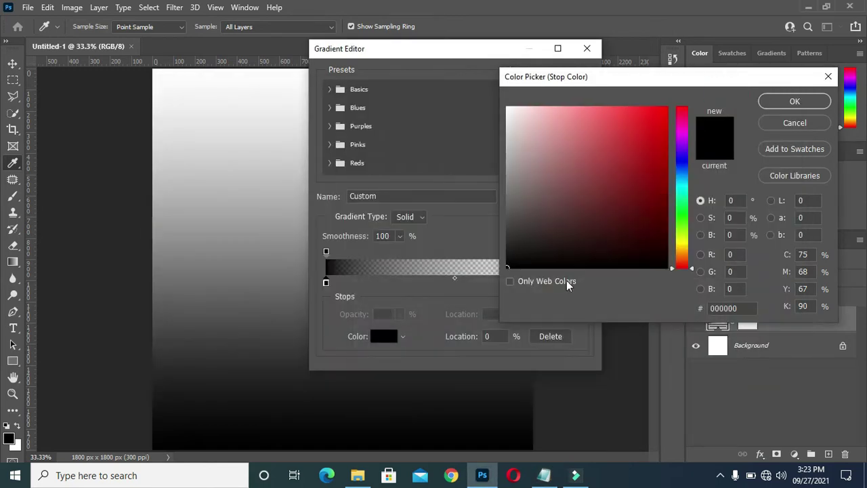
{"action": "double_click", "coordinate": [737, 308]}
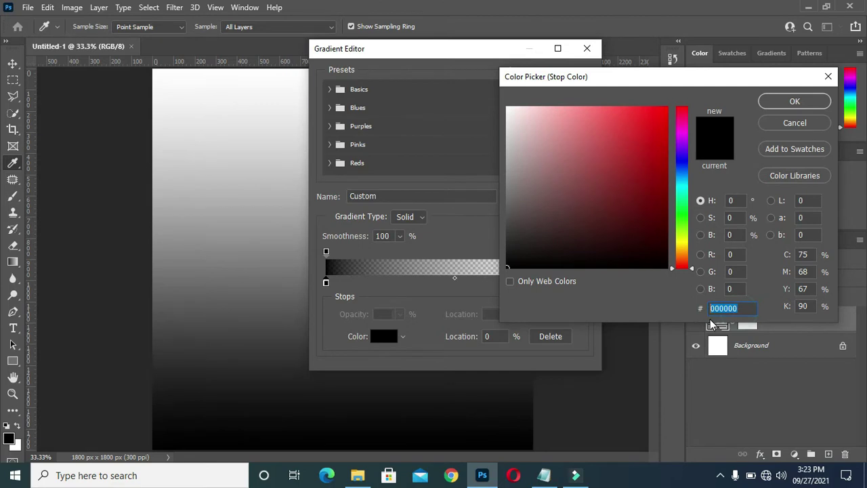
{"action": "key", "text": "ctrl+v"}
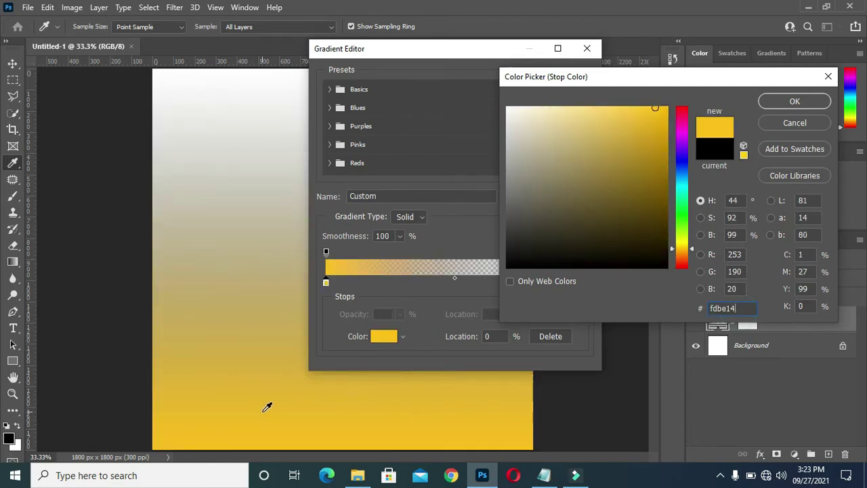
{"action": "left_click", "coordinate": [807, 102]}
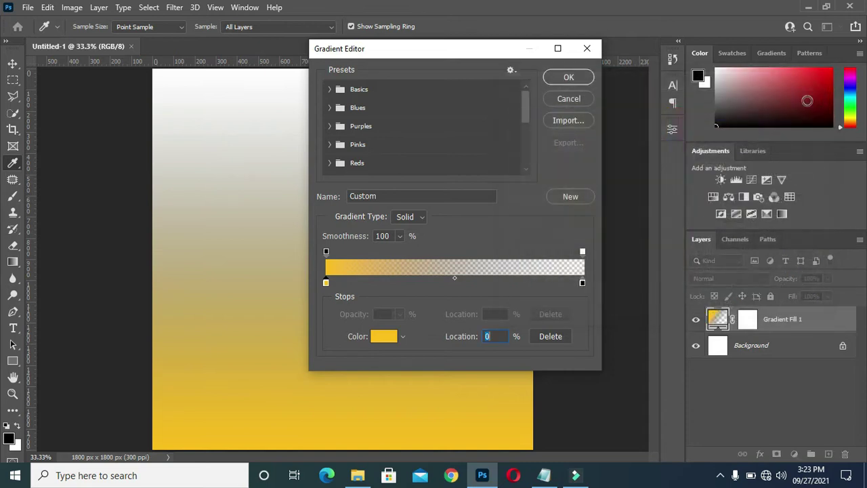
Set the end colour stop to ff9600 and apply the yellow-to-orange gradient
{"action": "left_click", "coordinate": [582, 283]}
{"action": "left_click", "coordinate": [383, 337]}
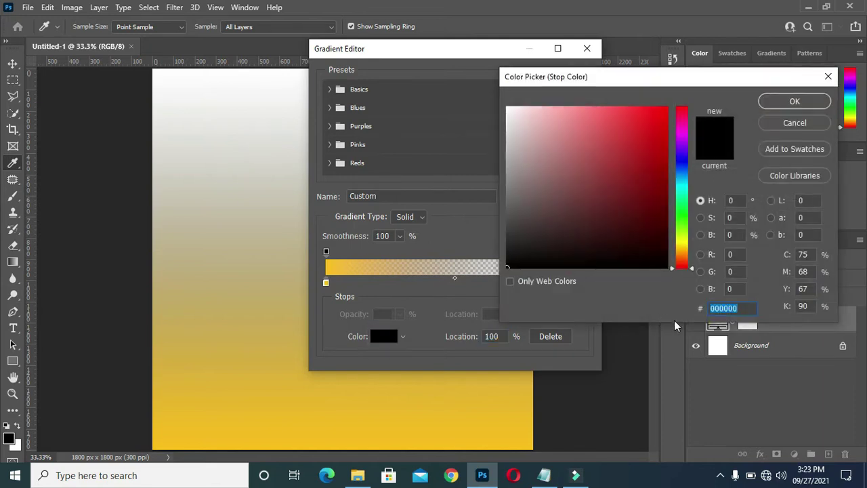
{"action": "left_click", "coordinate": [544, 475]}
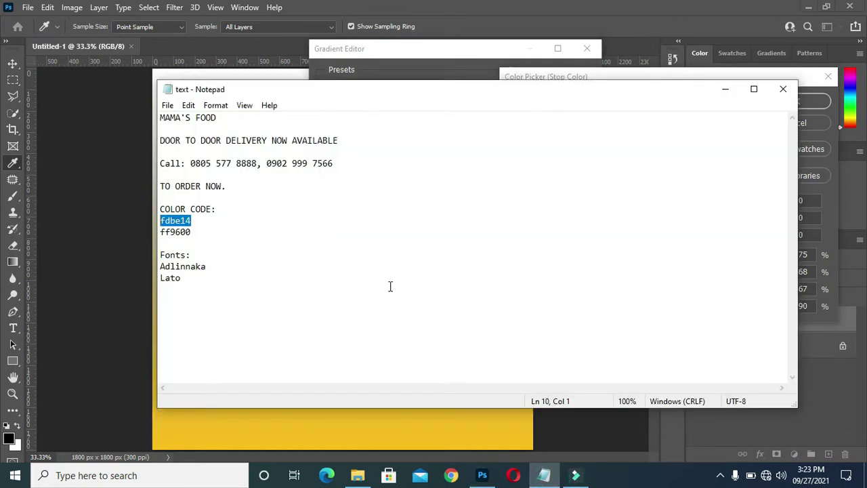
{"action": "left_click_drag", "start_coordinate": [192, 232], "coordinate": [161, 232]}
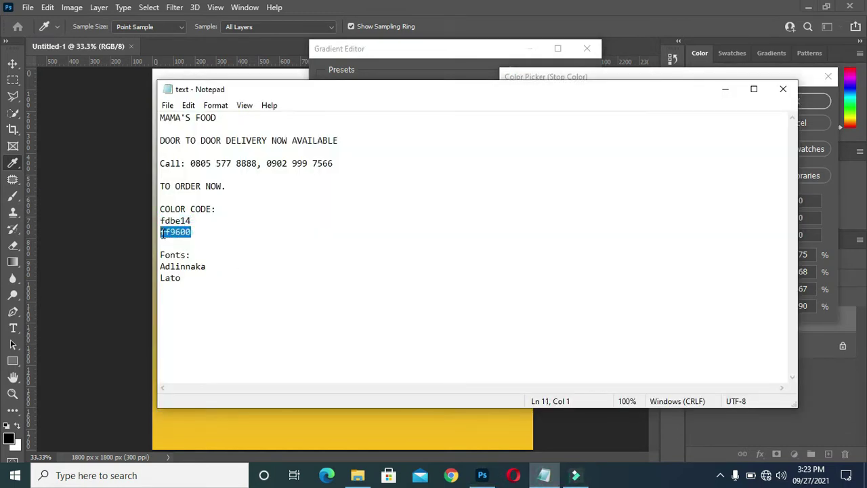
{"action": "right_click", "coordinate": [174, 232]}
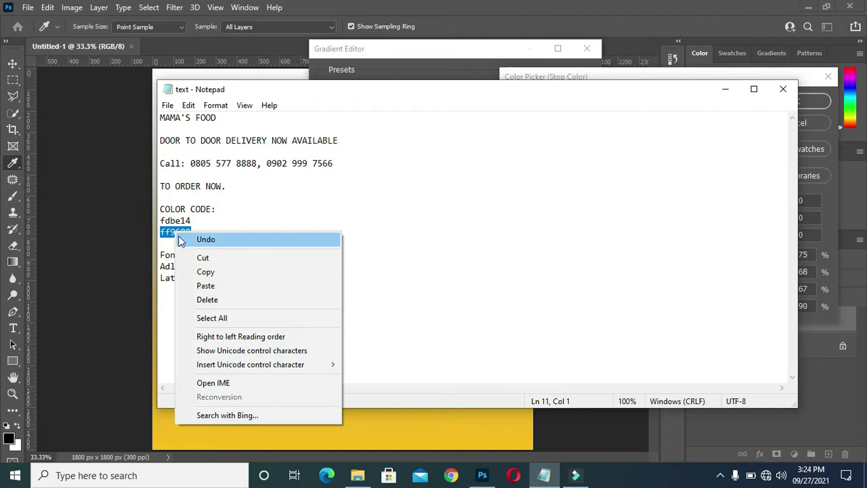
{"action": "left_click", "coordinate": [206, 272]}
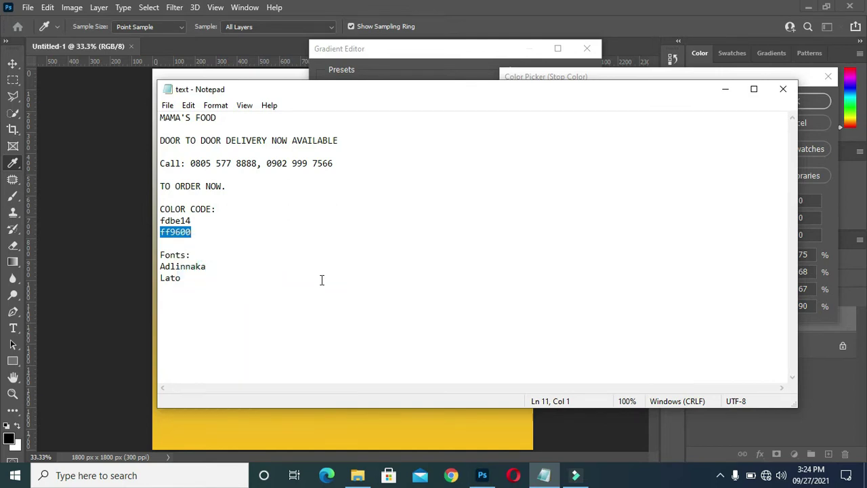
{"action": "left_click", "coordinate": [725, 89]}
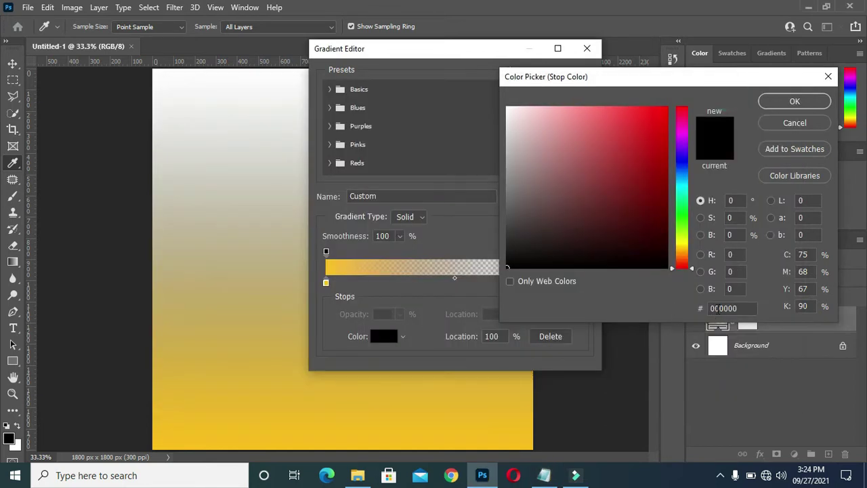
{"action": "double_click", "coordinate": [723, 308]}
{"action": "key", "text": "ctrl+v"}
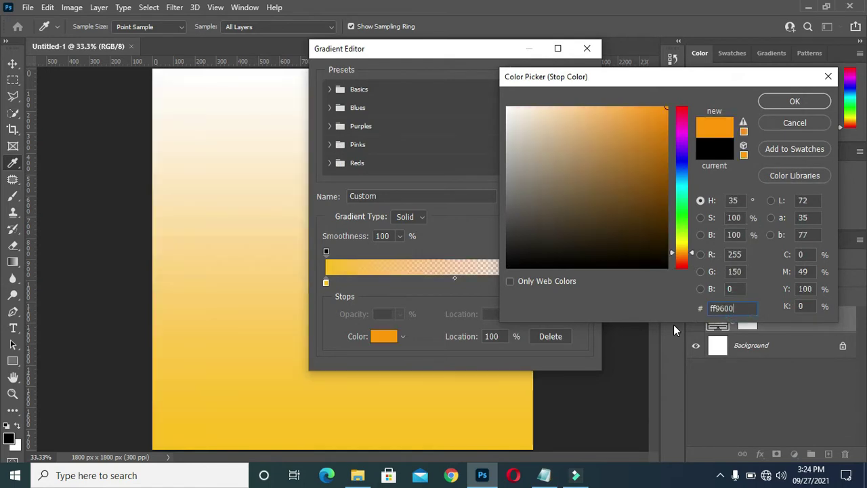
{"action": "left_click", "coordinate": [790, 102]}
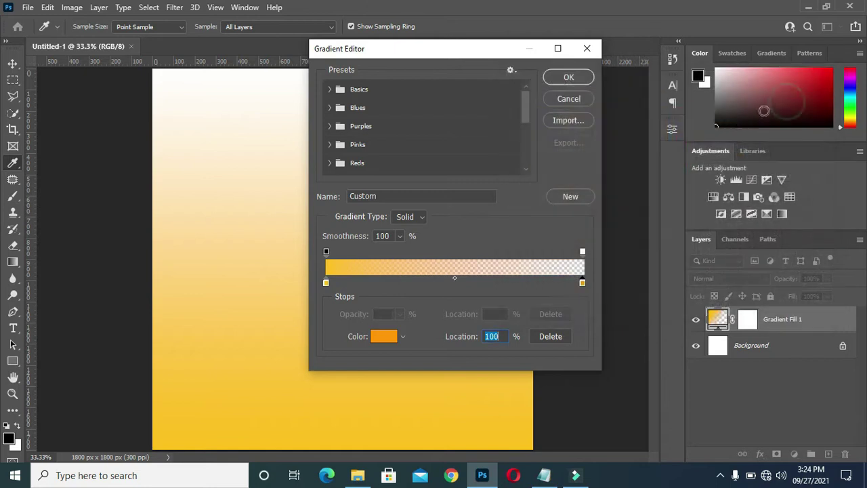
{"action": "left_click", "coordinate": [568, 77]}
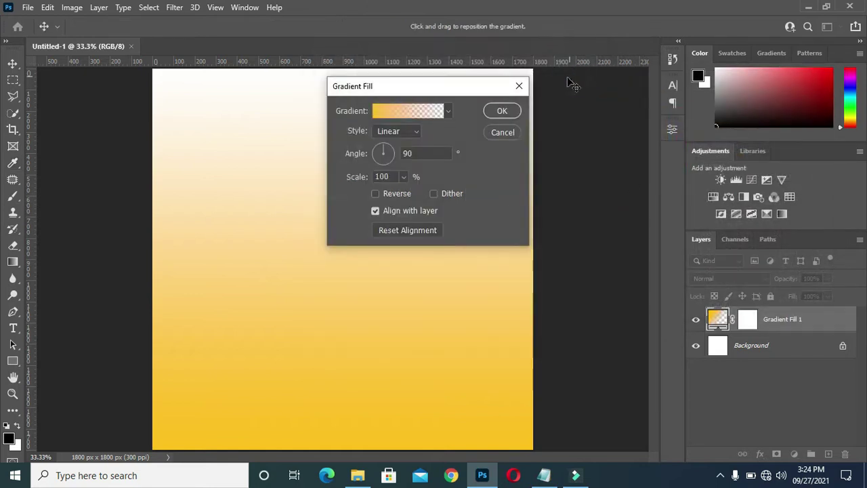
Make the gradient's end opacity stop 100% and switch the style to Radial
{"action": "left_click", "coordinate": [411, 111]}
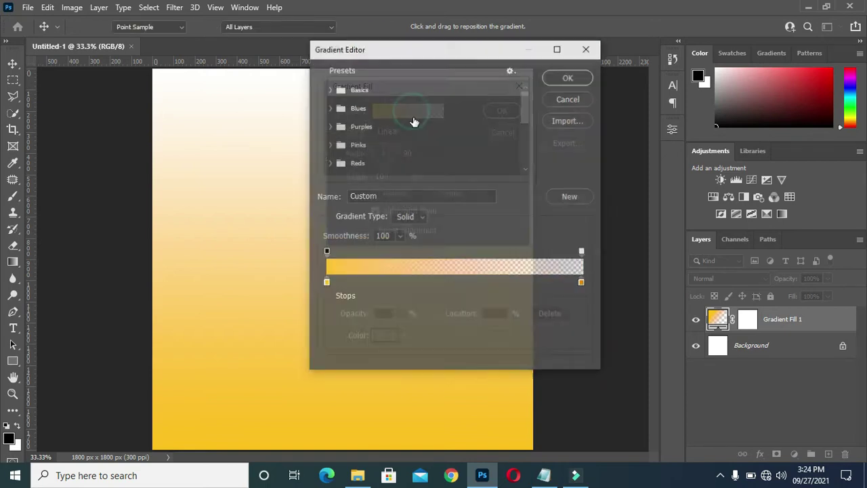
{"action": "left_click", "coordinate": [582, 251]}
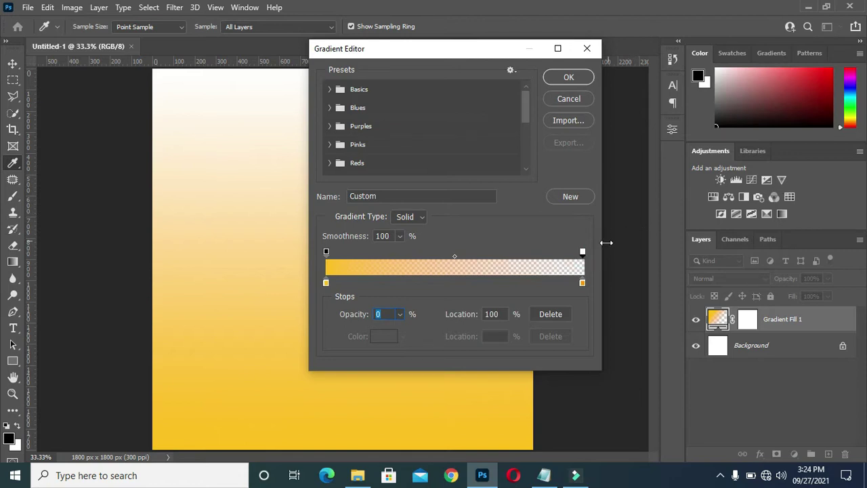
{"action": "left_click_drag", "start_coordinate": [349, 318], "coordinate": [428, 317]}
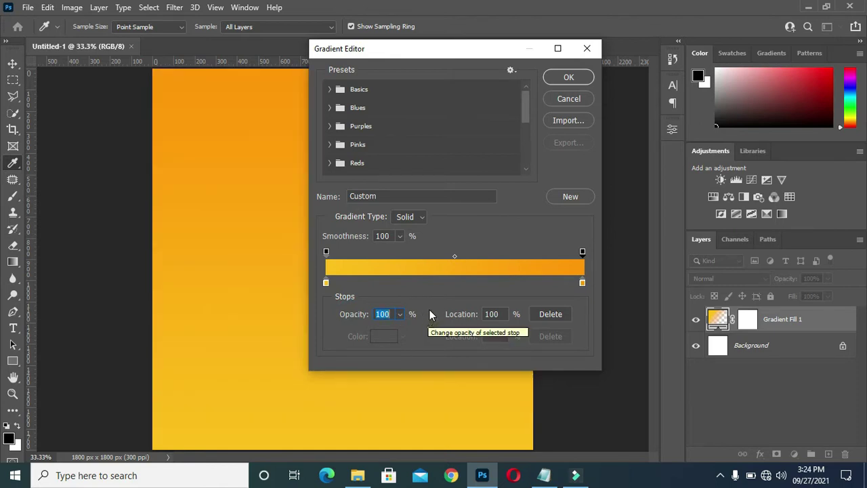
{"action": "left_click", "coordinate": [565, 77]}
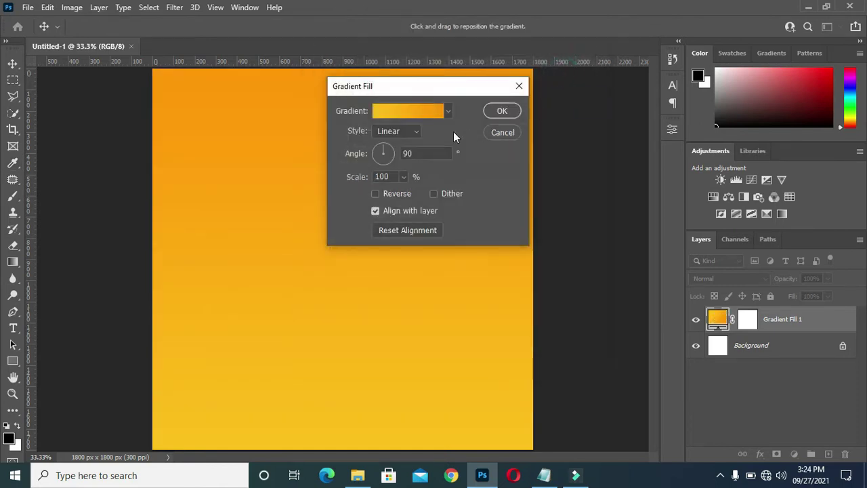
{"action": "left_click", "coordinate": [392, 131]}
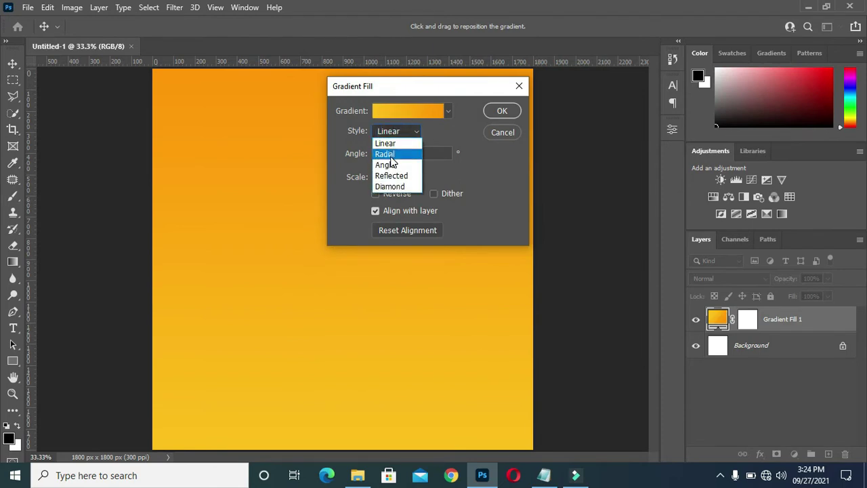
{"action": "left_click", "coordinate": [391, 155]}
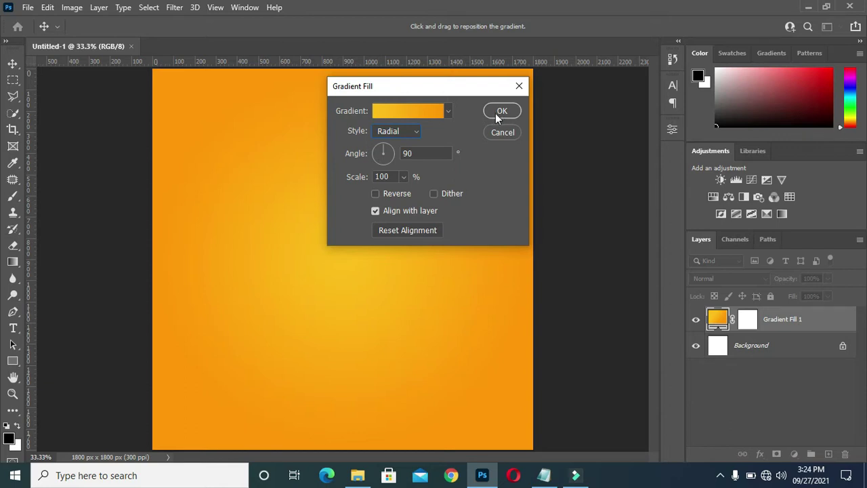
Move the yellow colour stop to 27% and confirm the radial gradient fill
{"action": "left_click", "coordinate": [411, 110]}
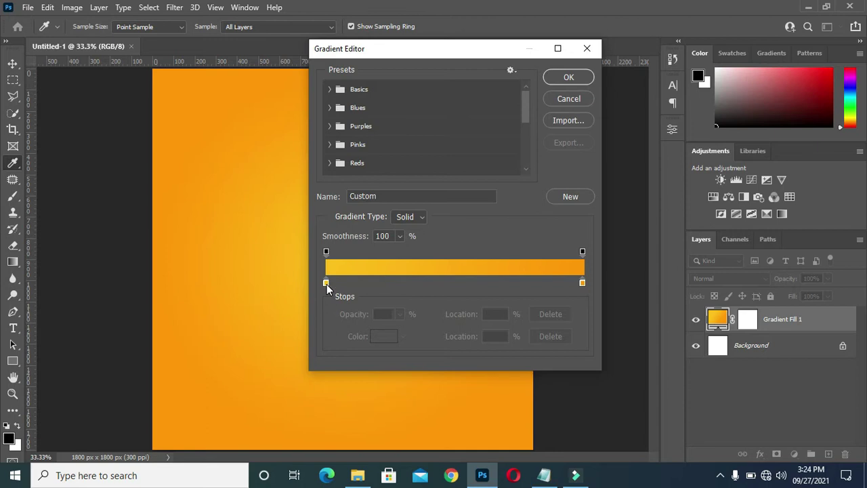
{"action": "left_click_drag", "start_coordinate": [327, 288], "coordinate": [396, 290]}
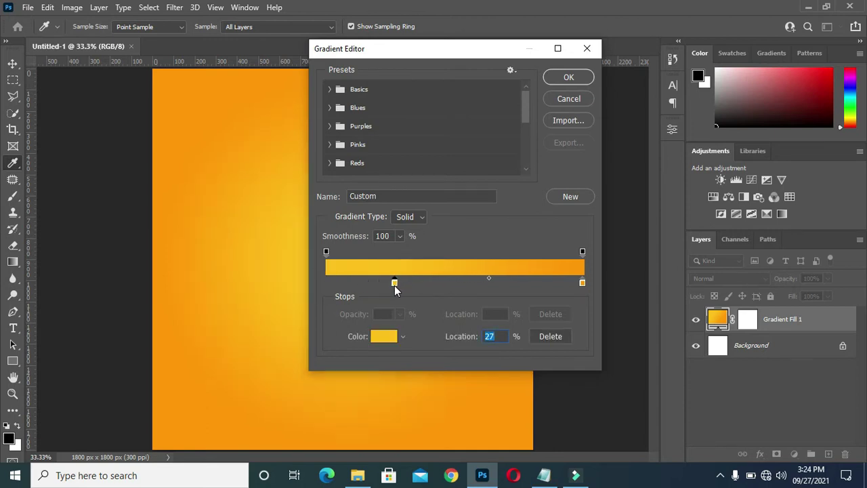
{"action": "left_click", "coordinate": [562, 79]}
{"action": "left_click", "coordinate": [509, 109]}
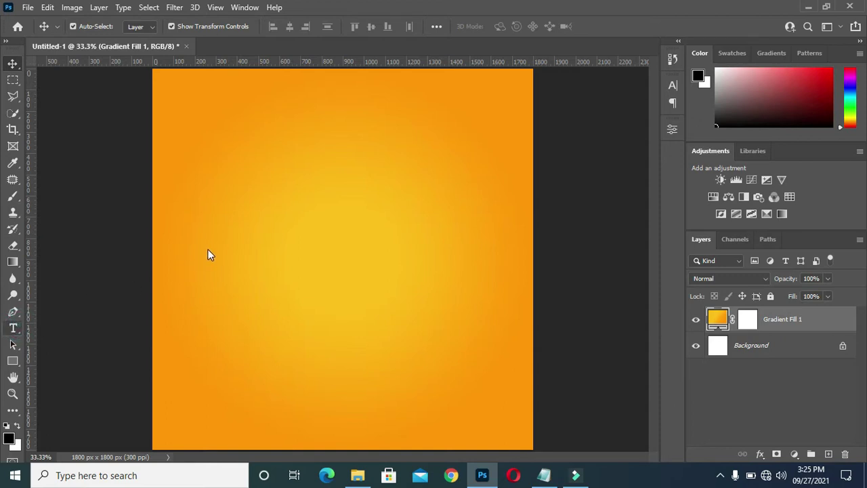
Create a text layer near the canvas top and copy MAMA'S FOOD from the notes
{"action": "left_click", "coordinate": [252, 141]}
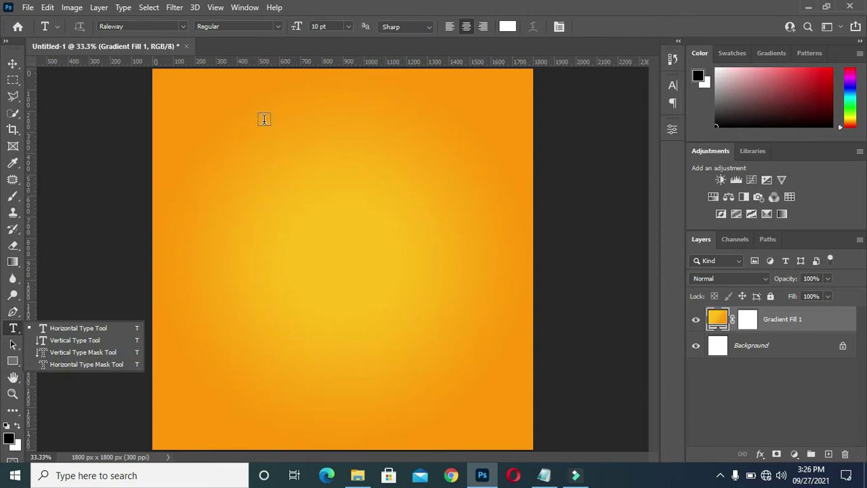
{"action": "left_click", "coordinate": [316, 136]}
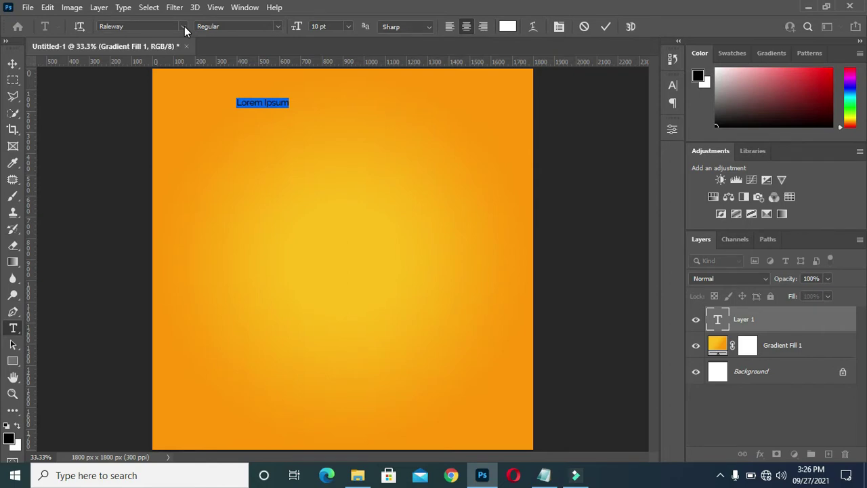
{"action": "left_click", "coordinate": [544, 474]}
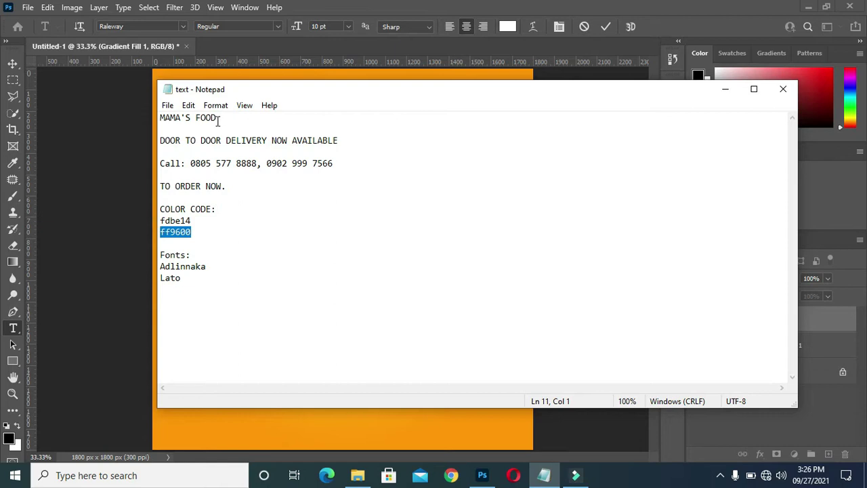
{"action": "left_click_drag", "start_coordinate": [217, 119], "coordinate": [160, 119]}
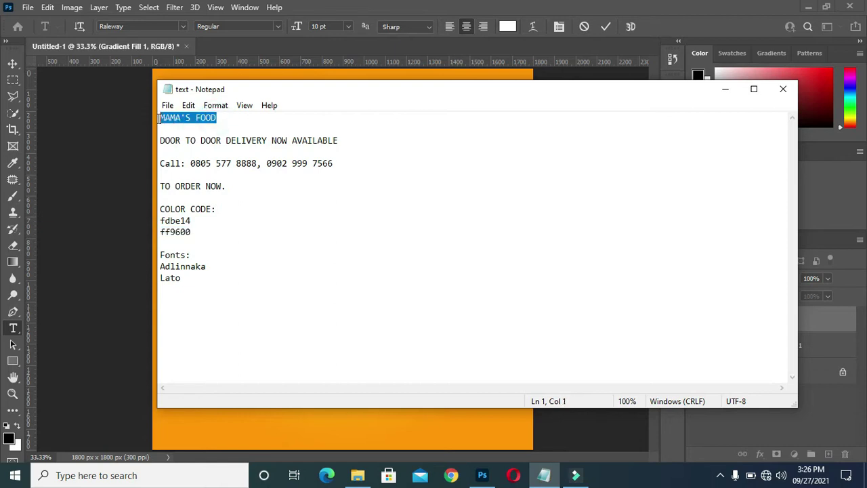
{"action": "right_click", "coordinate": [163, 116]}
{"action": "left_click", "coordinate": [203, 155]}
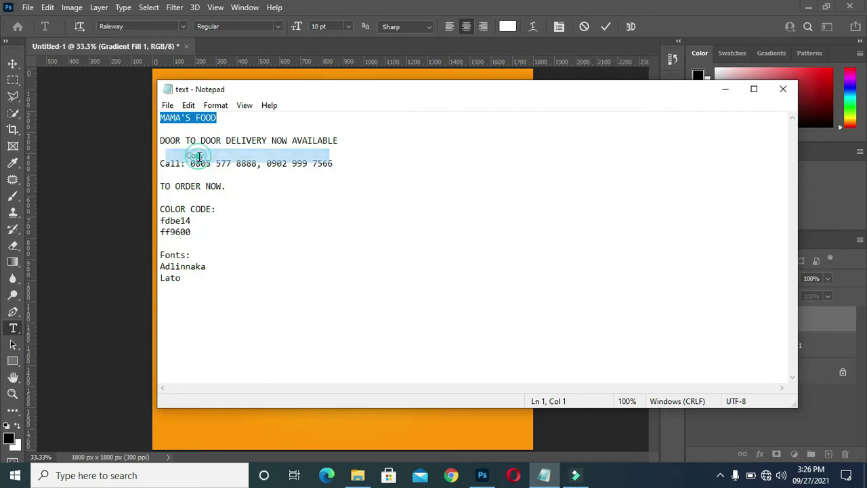
{"action": "left_click", "coordinate": [725, 89]}
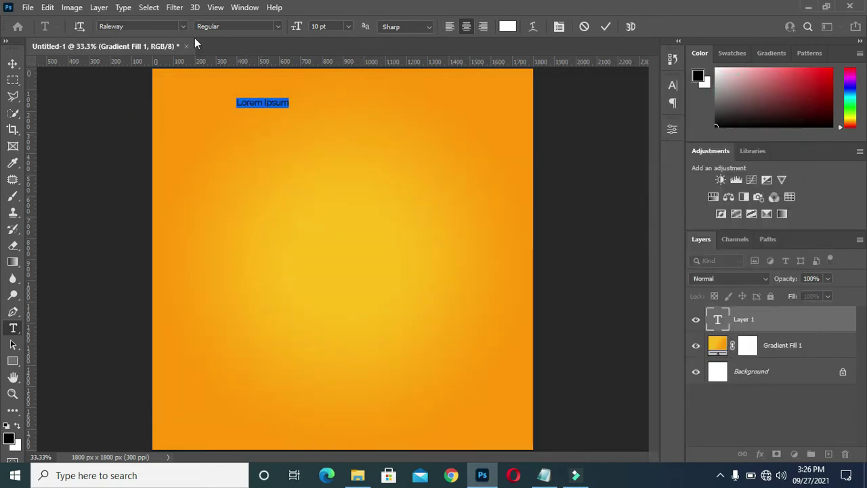
{"action": "left_click", "coordinate": [182, 25]}
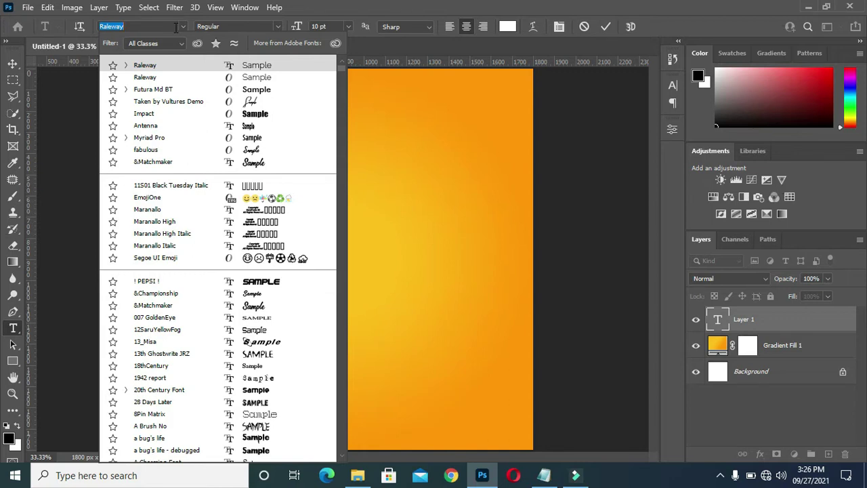
Switch the text to Adlinnaka Bold and enter the MAMA'S FOOD headline
{"action": "type", "text": "adli"}
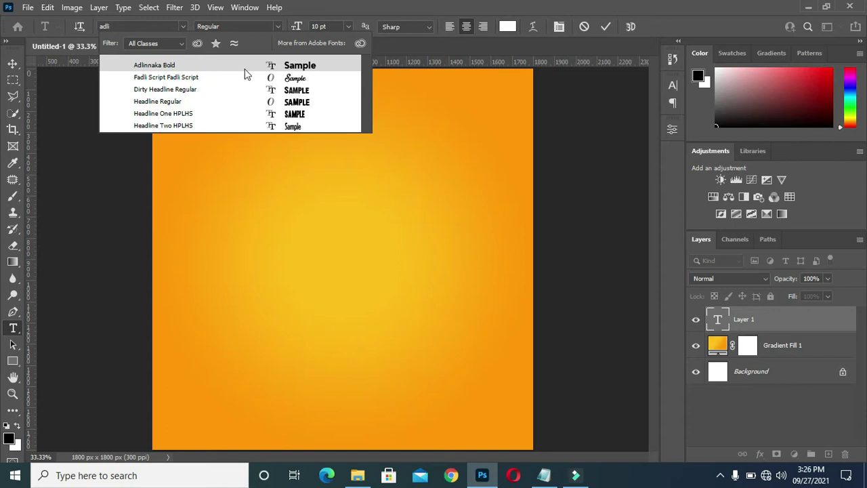
{"action": "left_click", "coordinate": [265, 65]}
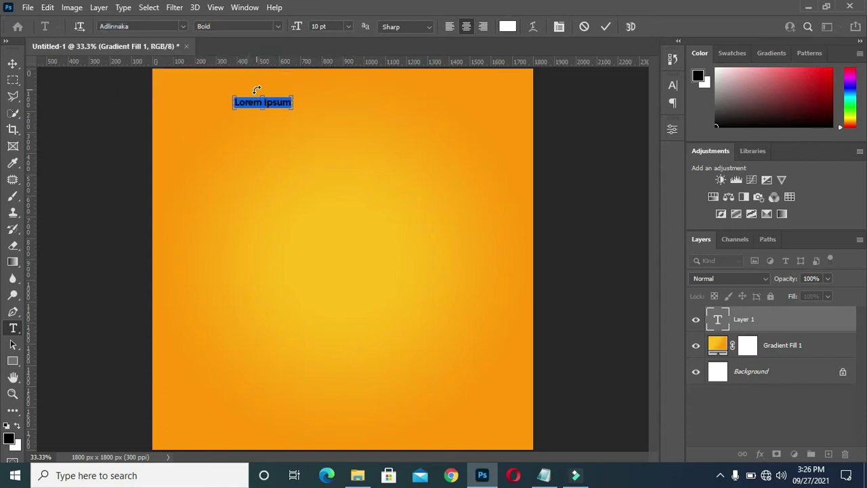
{"action": "type", "text": "MAMA FOOD"}
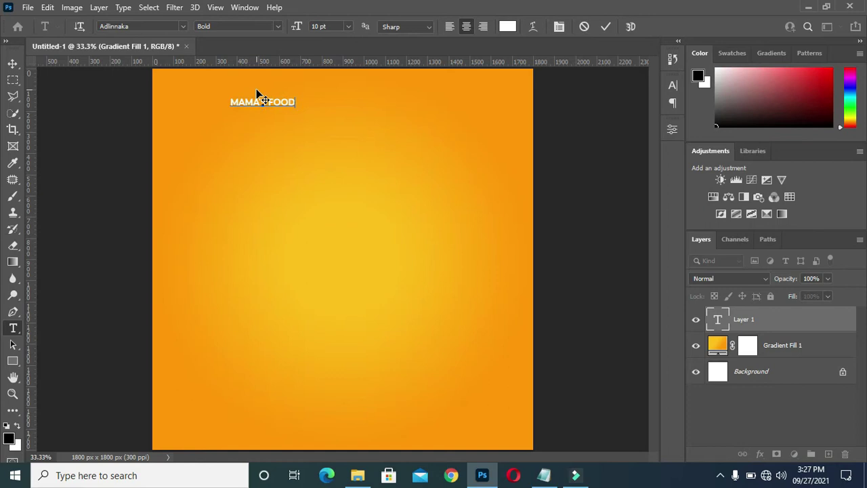
Commit the headline text and set its font size to 36 pt
{"action": "left_click", "coordinate": [606, 28]}
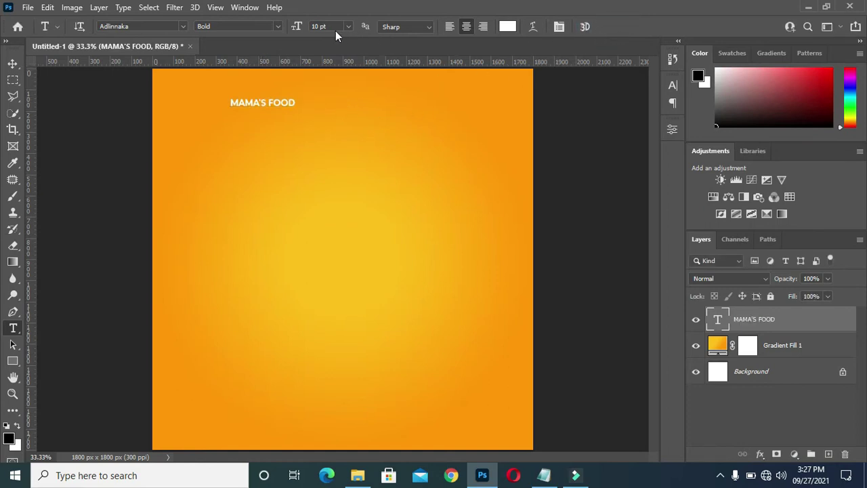
{"action": "left_click_drag", "start_coordinate": [311, 26], "coordinate": [318, 26]}
{"action": "type", "text": "51"}
{"action": "key", "text": "Return"}
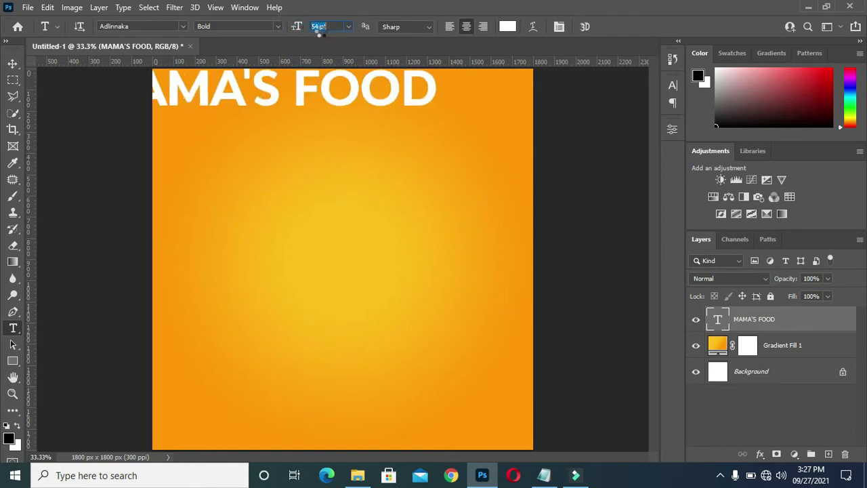
{"action": "double_click", "coordinate": [314, 30]}
{"action": "type", "text": "36"}
{"action": "key", "text": "Return"}
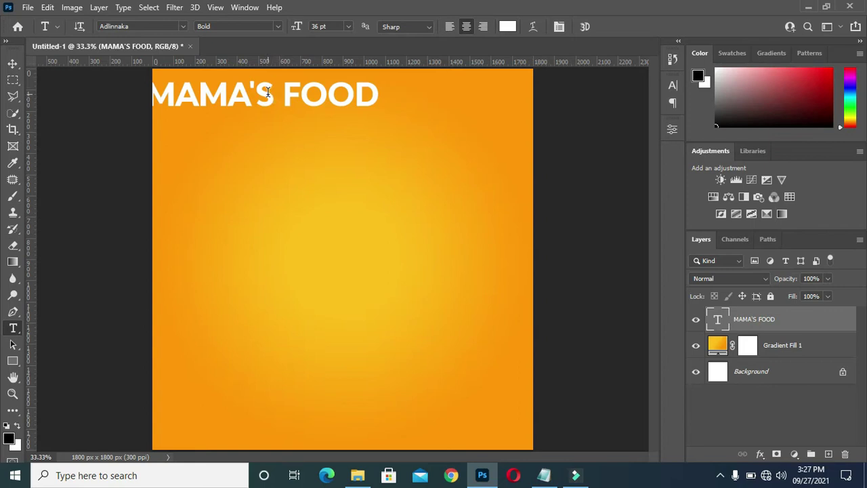
Move the headline to the top centre and duplicate its layer
{"action": "left_click_drag", "start_coordinate": [268, 96], "coordinate": [335, 124]}
{"action": "mouse_move", "coordinate": [338, 121]}
{"action": "left_mouse_down"}
{"action": "mouse_move", "coordinate": [341, 128]}
{"action": "mouse_move", "coordinate": [348, 117]}
{"action": "left_mouse_up"}
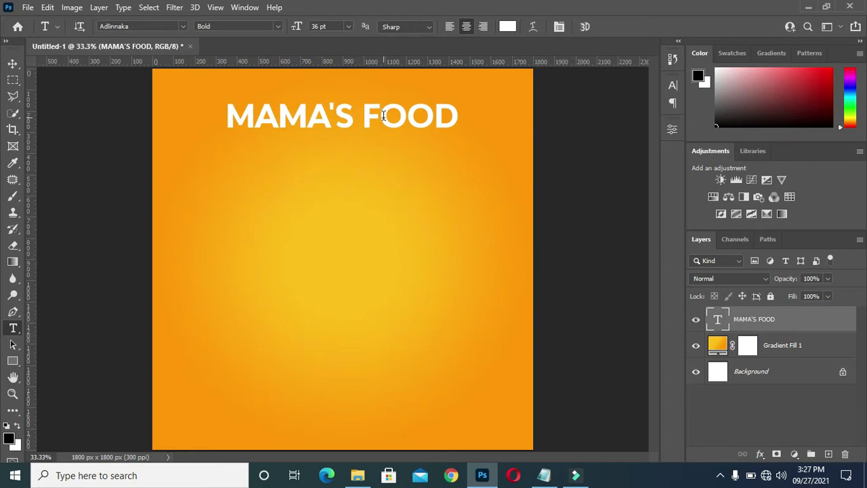
{"action": "left_click", "coordinate": [12, 64]}
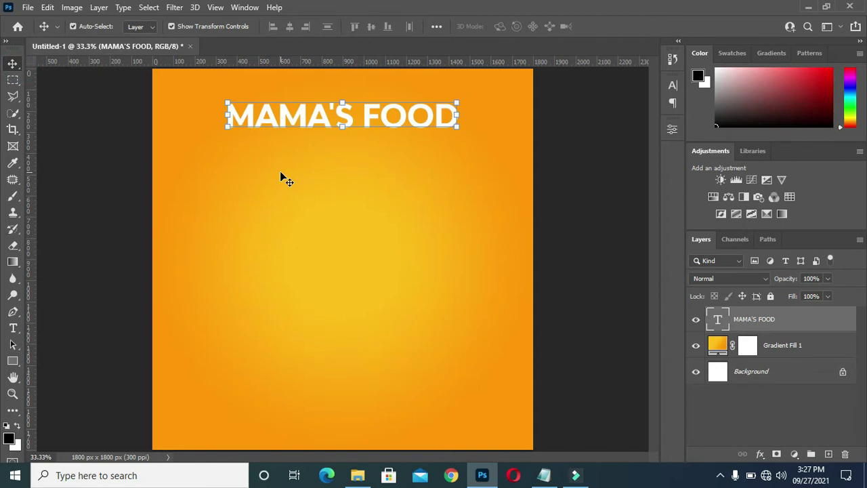
{"action": "key", "text": "ctrl+j"}
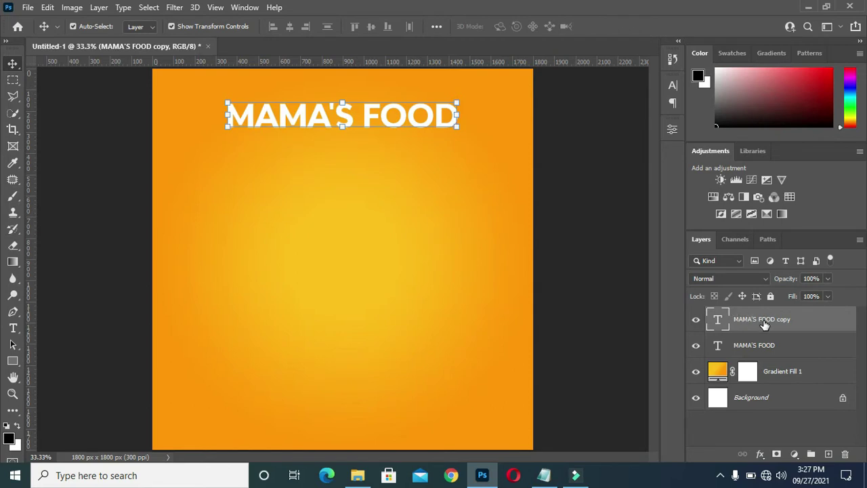
Nudge the copy up and colour the original MAMA'S FOOD layer dark orange cf7a00
{"action": "key", "text": "Up"}
{"action": "key", "text": "Up"}
{"action": "key", "text": "Up"}
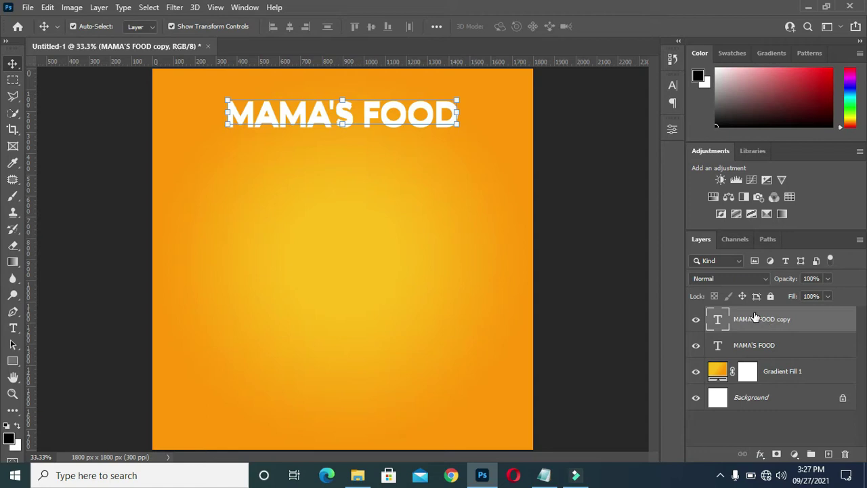
{"action": "left_click", "coordinate": [755, 353]}
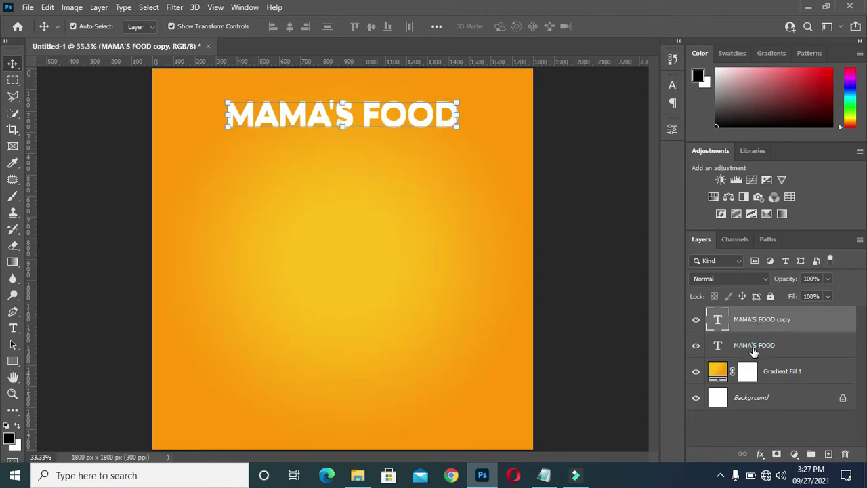
{"action": "left_click", "coordinate": [748, 345]}
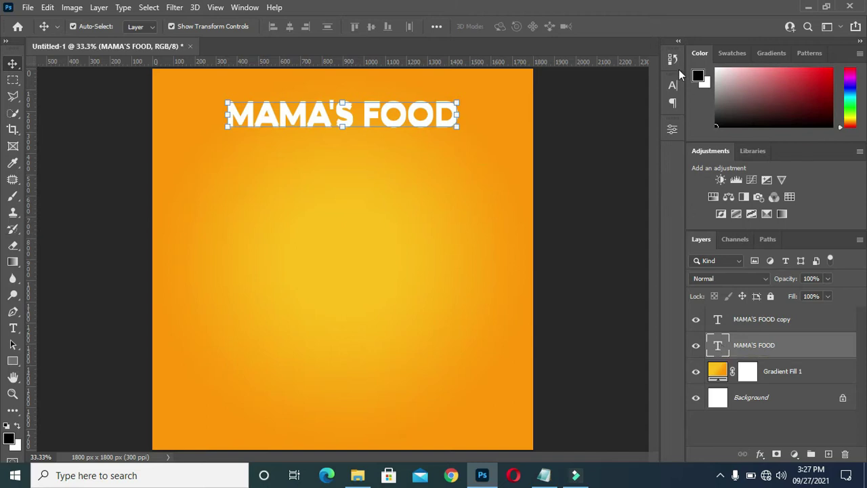
{"action": "left_click", "coordinate": [673, 86]}
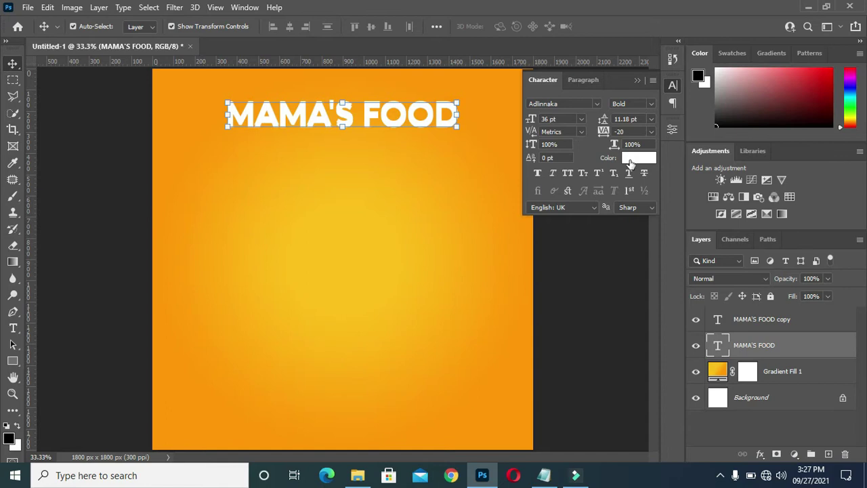
{"action": "left_click", "coordinate": [629, 159]}
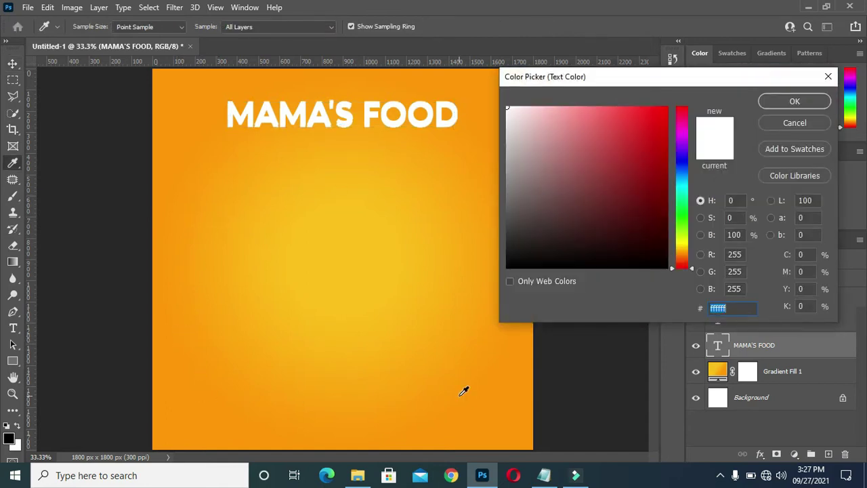
{"action": "left_click", "coordinate": [499, 397]}
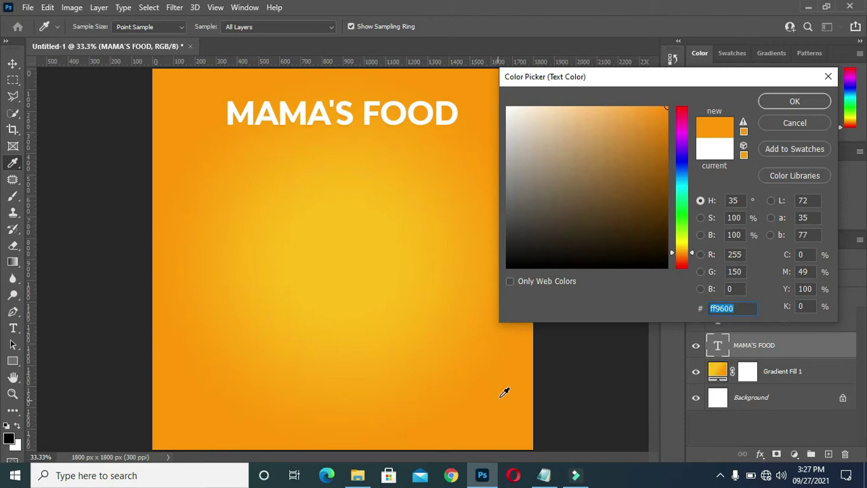
{"action": "left_click_drag", "start_coordinate": [666, 108], "coordinate": [666, 137]}
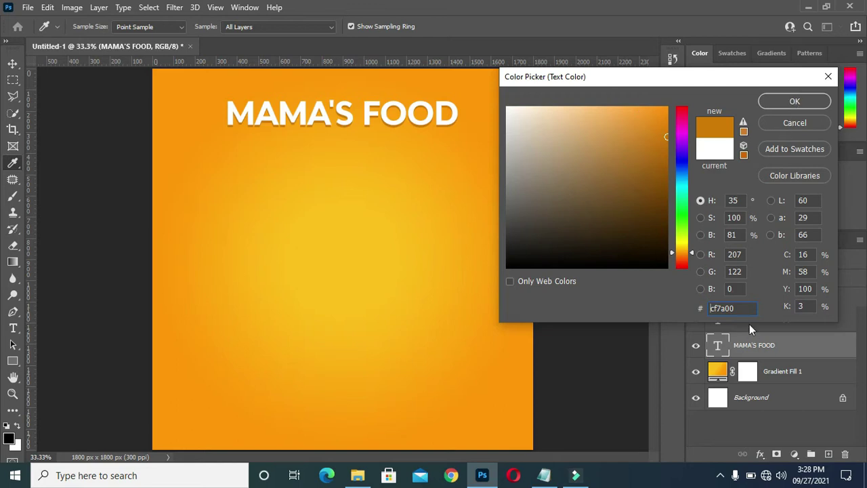
{"action": "left_click_drag", "start_coordinate": [738, 308], "coordinate": [714, 309]}
{"action": "double_click", "coordinate": [735, 306]}
{"action": "left_click", "coordinate": [793, 101]}
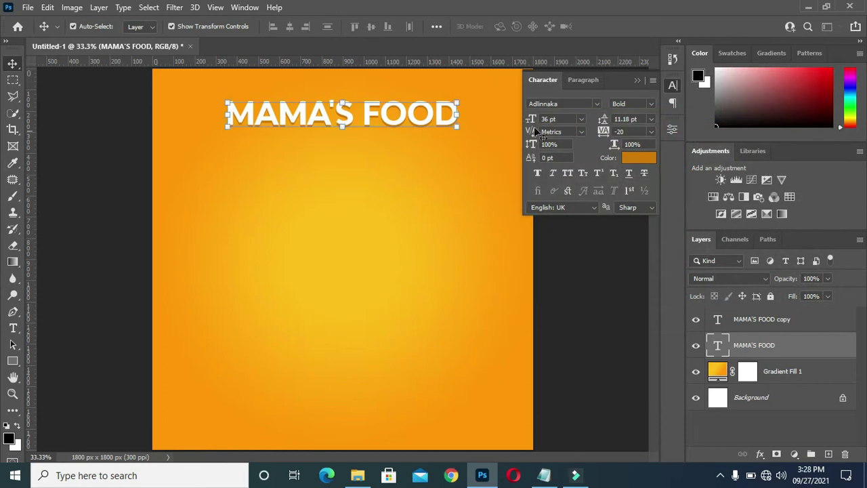
{"action": "left_click", "coordinate": [636, 80]}
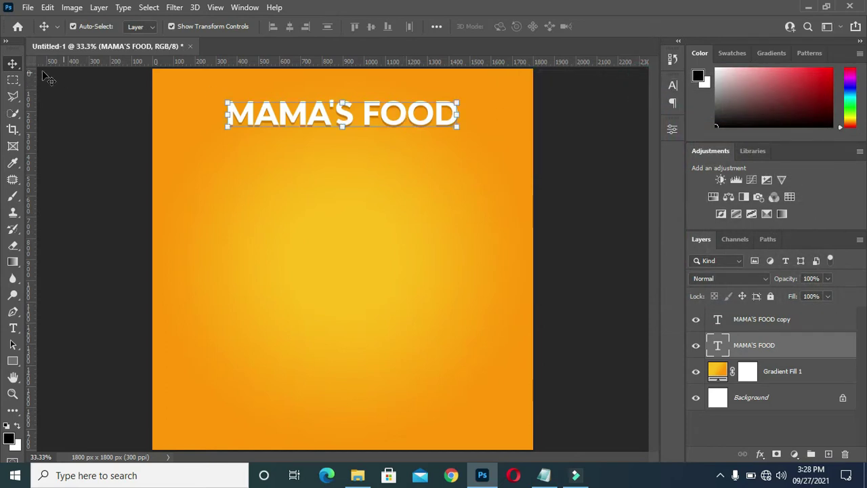
Place chef_PNG75 on the canvas, scaled to 3.80% just left of the headline
{"action": "left_click", "coordinate": [555, 171]}
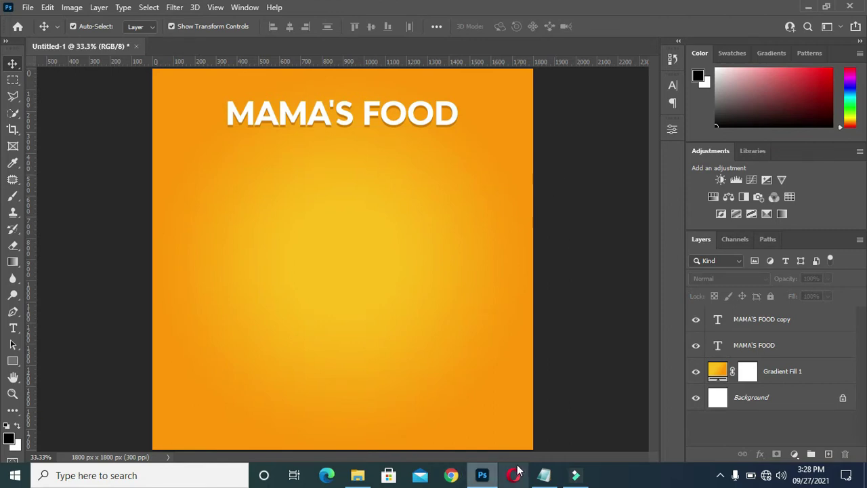
{"action": "left_click", "coordinate": [359, 476]}
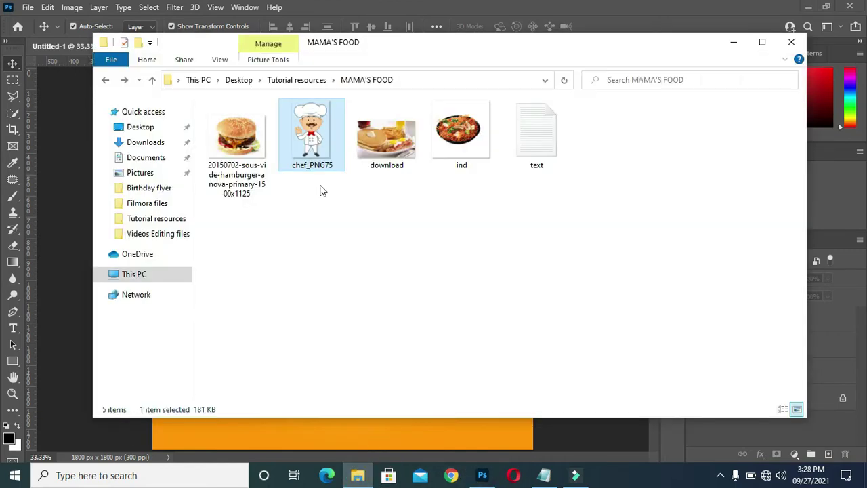
{"action": "left_click_drag", "start_coordinate": [311, 142], "coordinate": [229, 138]}
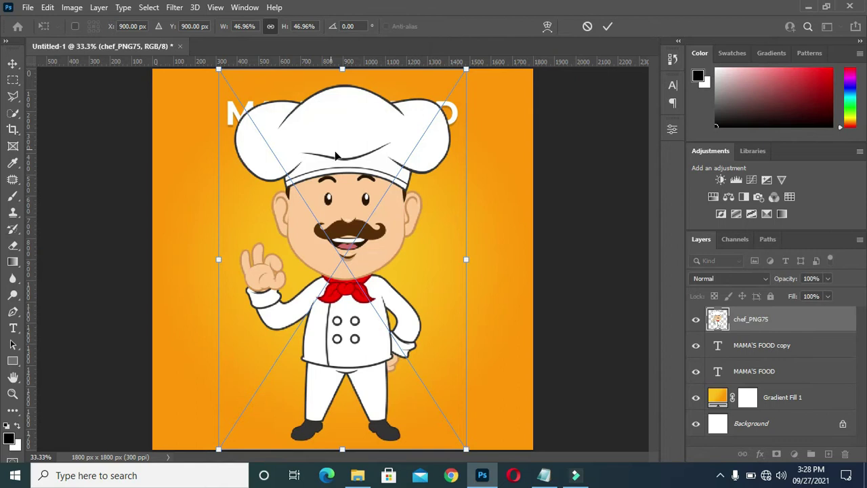
{"action": "left_click_drag", "start_coordinate": [467, 68], "coordinate": [216, 104]}
{"action": "left_click_drag", "start_coordinate": [195, 136], "coordinate": [212, 119]}
{"action": "left_click", "coordinate": [608, 27]}
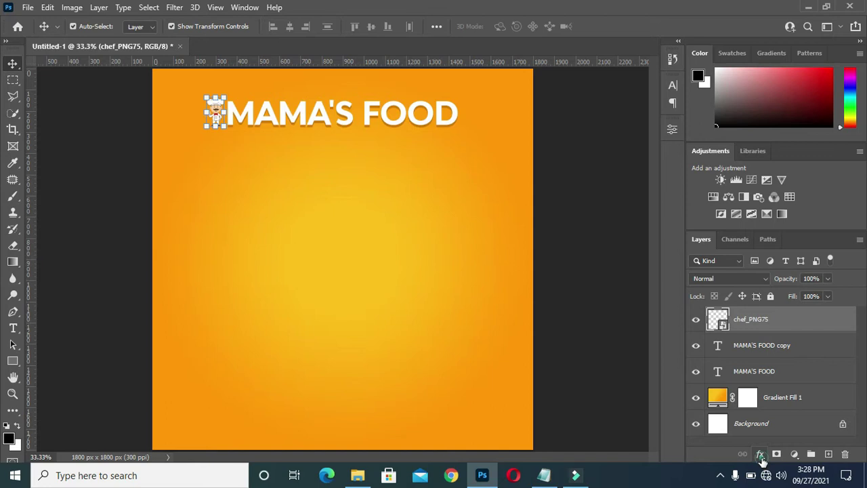
{"action": "left_click", "coordinate": [760, 457]}
Give the chef a drop shadow: 45% opacity, 5 px distance, 6% spread, 7 px size
{"action": "left_click", "coordinate": [784, 449]}
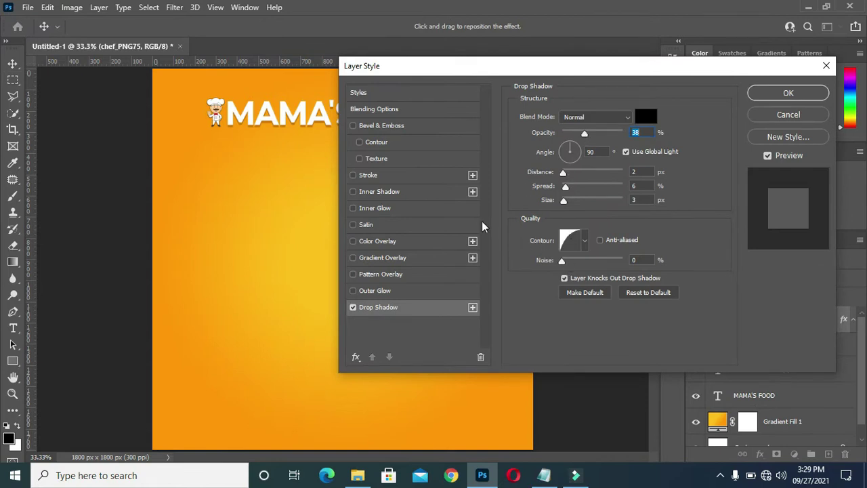
{"action": "left_click", "coordinate": [587, 134]}
{"action": "left_click_drag", "start_coordinate": [586, 135], "coordinate": [589, 136]}
{"action": "left_click_drag", "start_coordinate": [563, 173], "coordinate": [568, 202]}
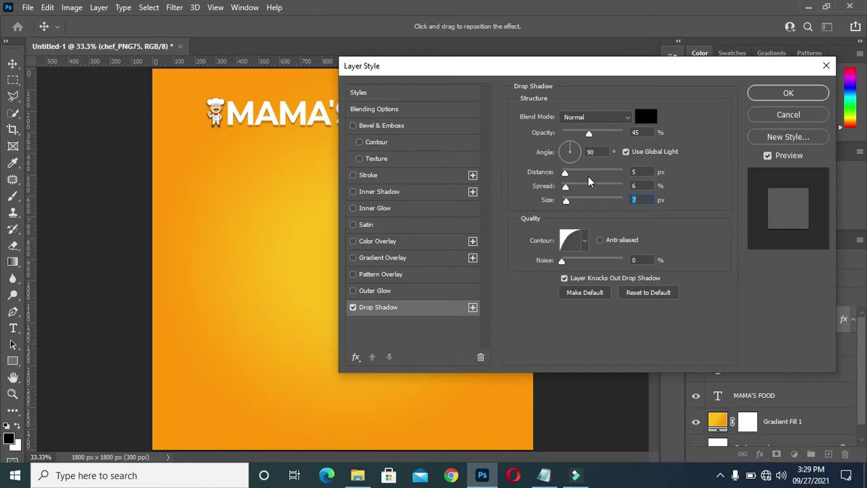
{"action": "left_click", "coordinate": [776, 92]}
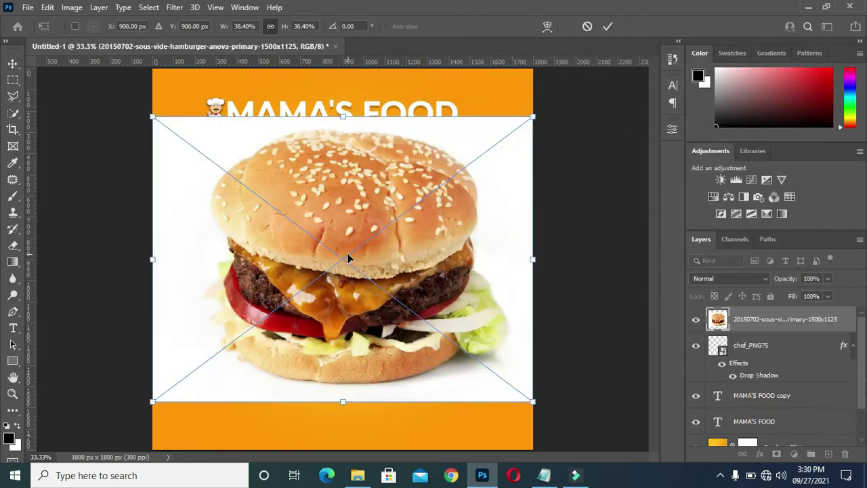
Lower the placed burger photo slightly, commit it, and rasterize its layer
{"action": "left_click_drag", "start_coordinate": [340, 243], "coordinate": [341, 254]}
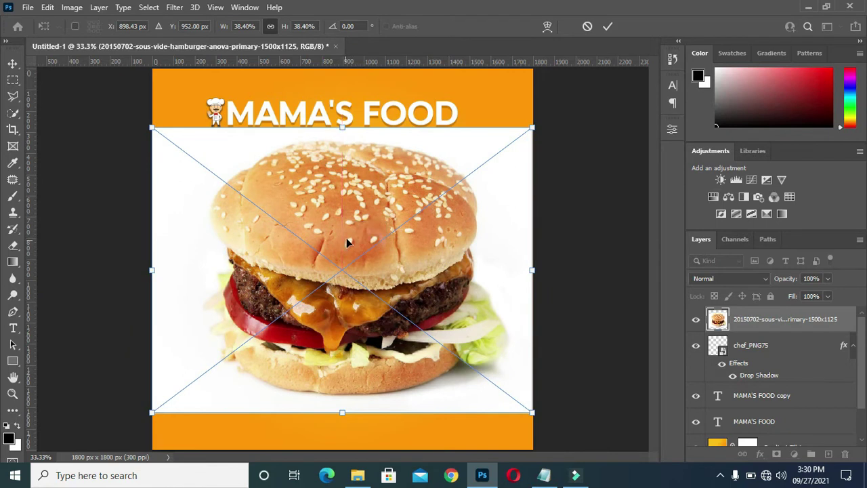
{"action": "left_click", "coordinate": [751, 325]}
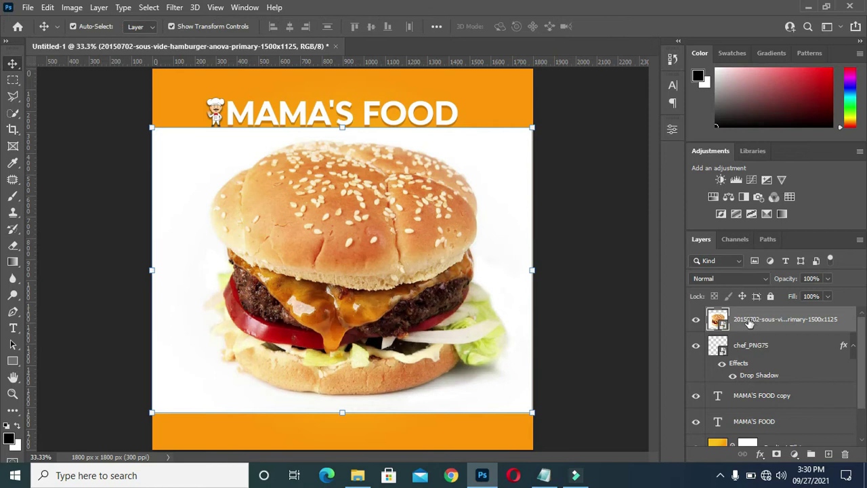
{"action": "right_click", "coordinate": [748, 321]}
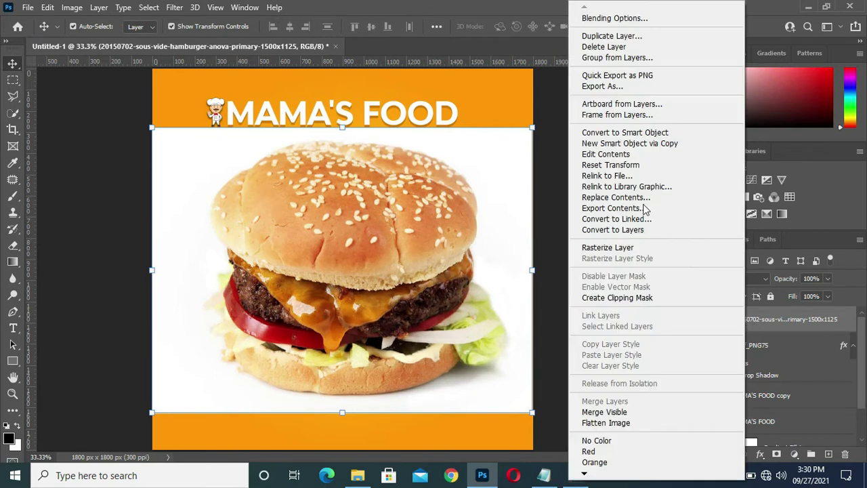
{"action": "left_click", "coordinate": [609, 246]}
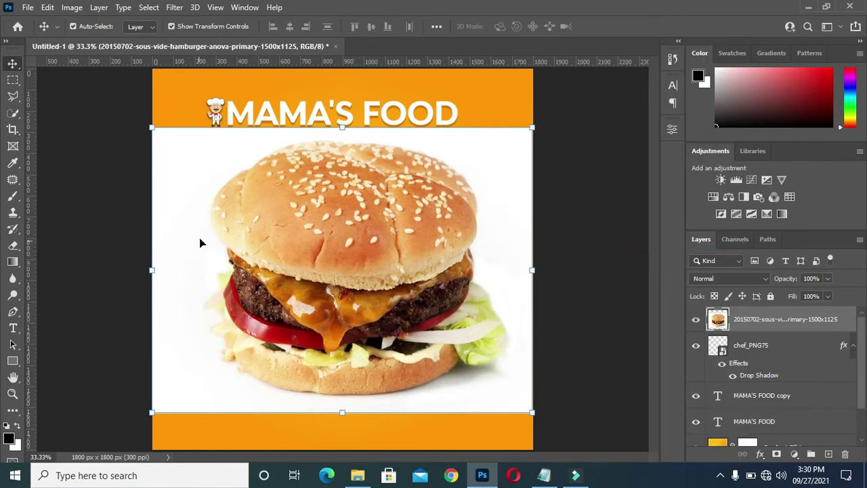
Select the burger with Select Subject and mask out its white background
{"action": "left_click", "coordinate": [12, 114]}
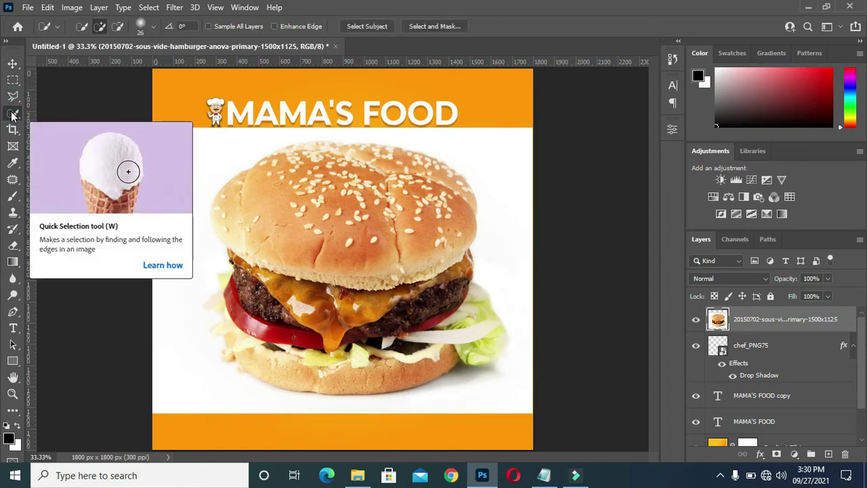
{"action": "left_click", "coordinate": [365, 26]}
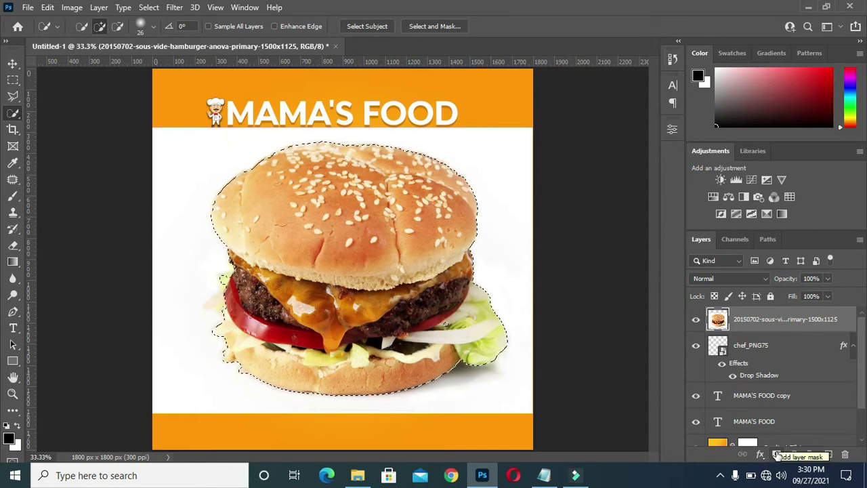
{"action": "left_click", "coordinate": [776, 454]}
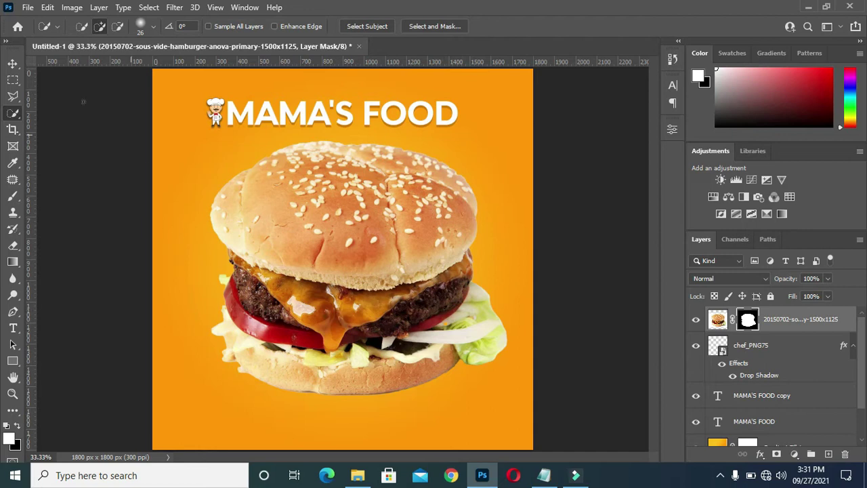
{"action": "left_click", "coordinate": [13, 64]}
Set the burger layer to Soft Light blend mode at 13% opacity
{"action": "left_click", "coordinate": [778, 323]}
{"action": "left_click", "coordinate": [718, 322]}
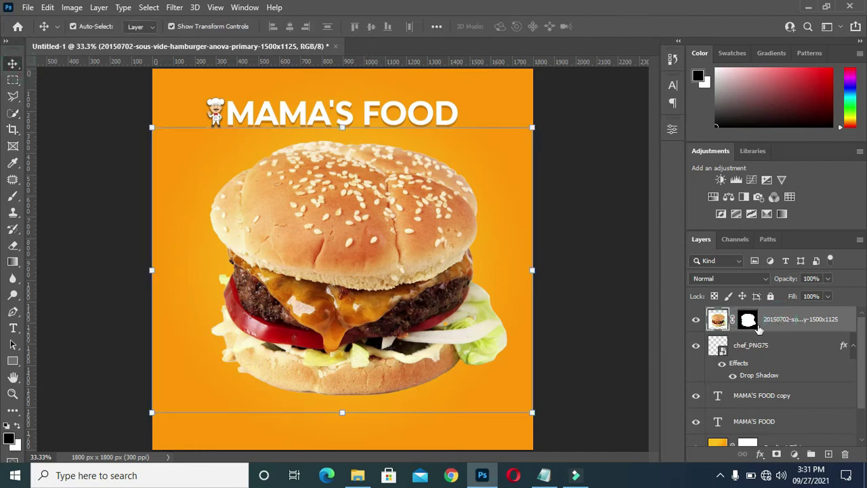
{"action": "left_click", "coordinate": [395, 286]}
{"action": "left_click", "coordinate": [727, 278]}
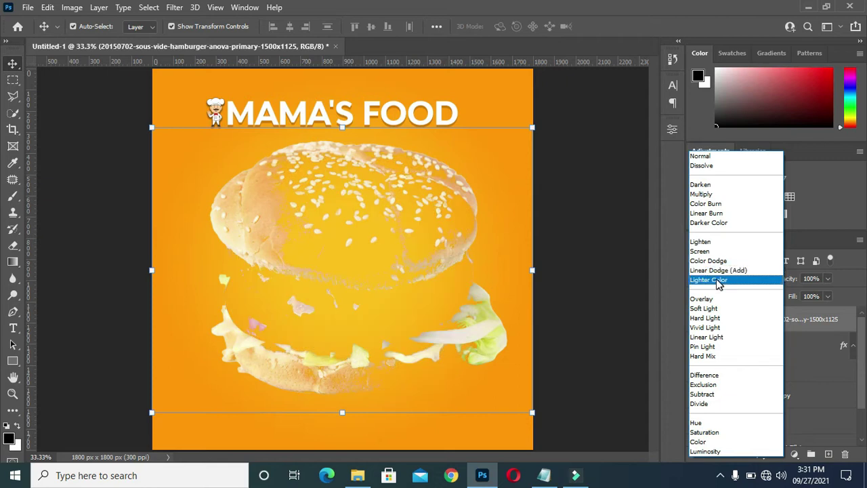
{"action": "left_click", "coordinate": [704, 310]}
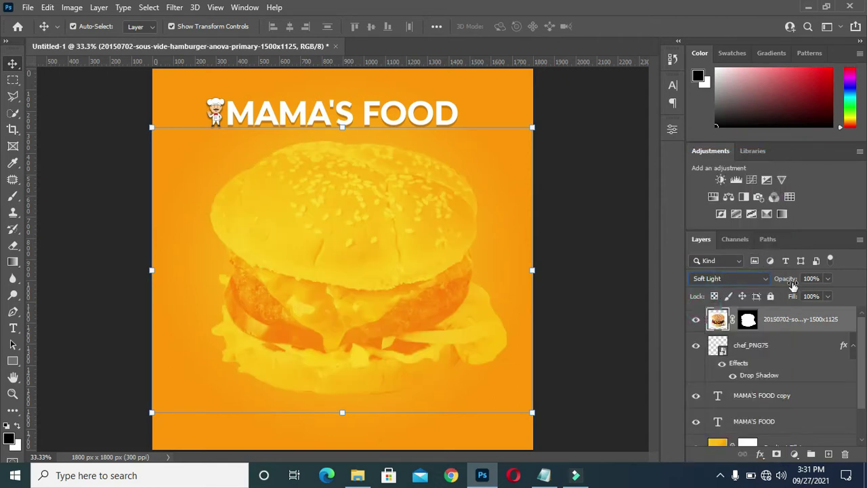
{"action": "left_click", "coordinate": [816, 282]}
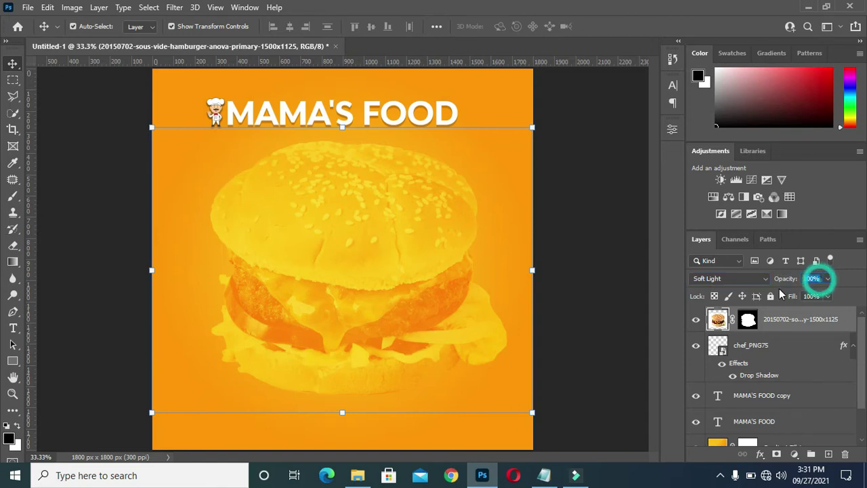
{"action": "type", "text": "32"}
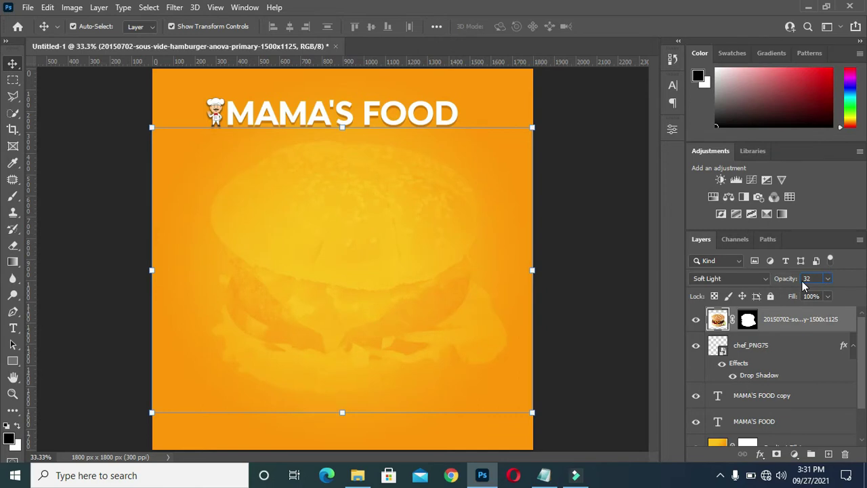
{"action": "left_click_drag", "start_coordinate": [788, 280], "coordinate": [779, 283]}
{"action": "left_click_drag", "start_coordinate": [781, 283], "coordinate": [781, 283]}
{"action": "left_click", "coordinate": [558, 130]}
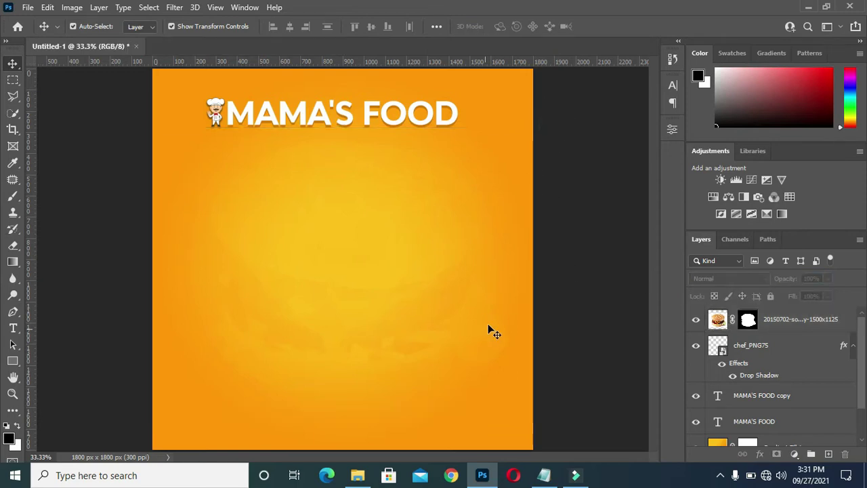
Place the 'download' breakfast photo from the MAMA'S FOOD folder on the canvas and add a layer mask
{"action": "left_click", "coordinate": [358, 475]}
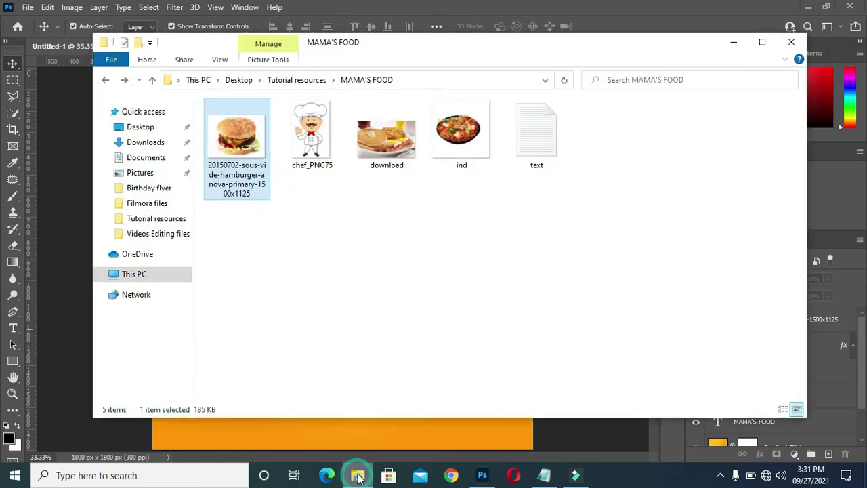
{"action": "left_click", "coordinate": [393, 148]}
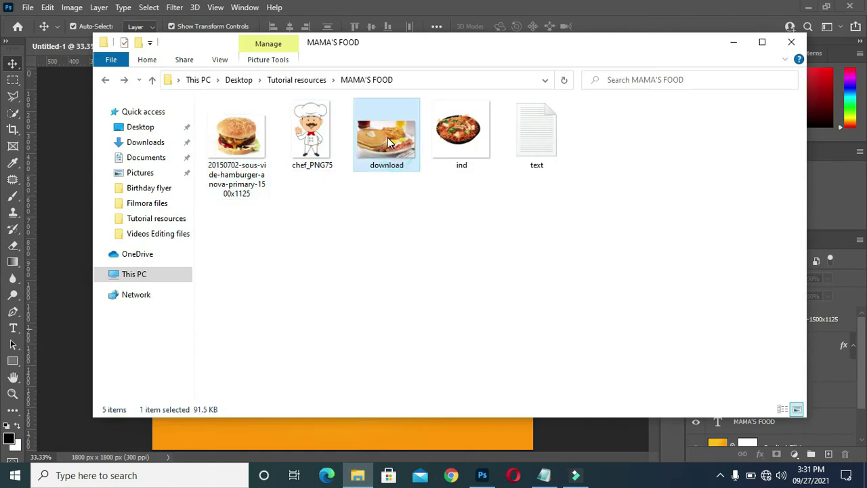
{"action": "left_click_drag", "start_coordinate": [387, 137], "coordinate": [331, 269]}
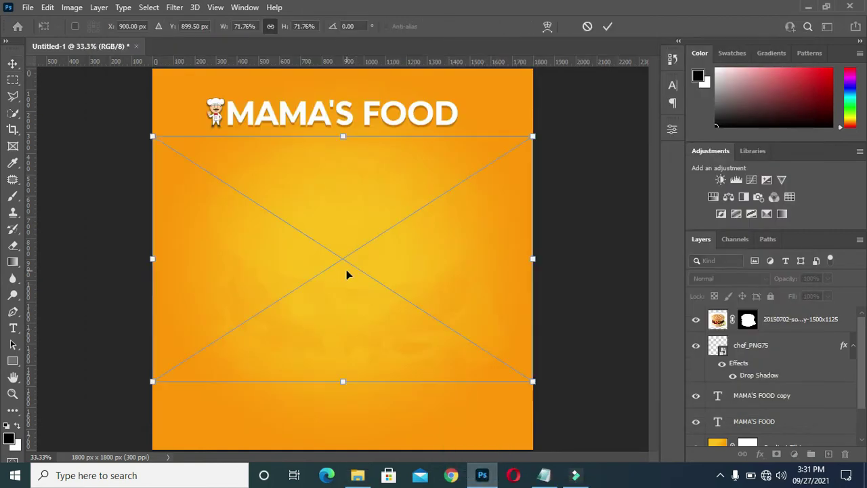
{"action": "left_click_drag", "start_coordinate": [387, 259], "coordinate": [396, 264]}
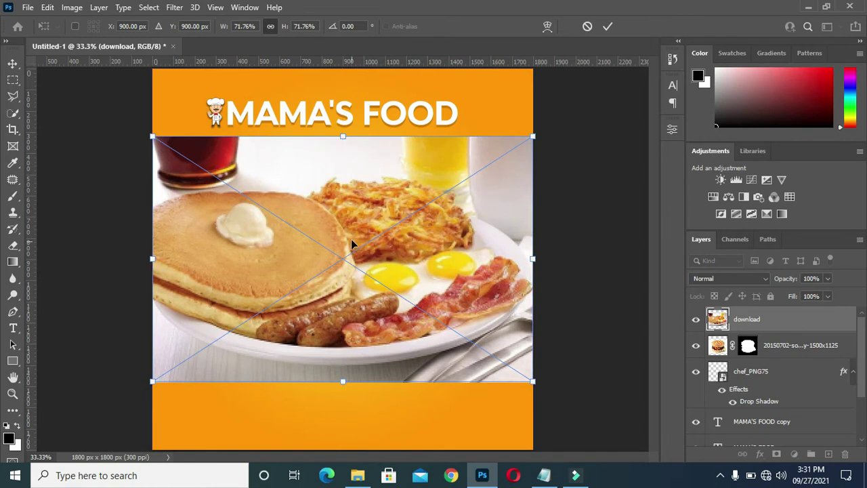
{"action": "key", "text": "Return"}
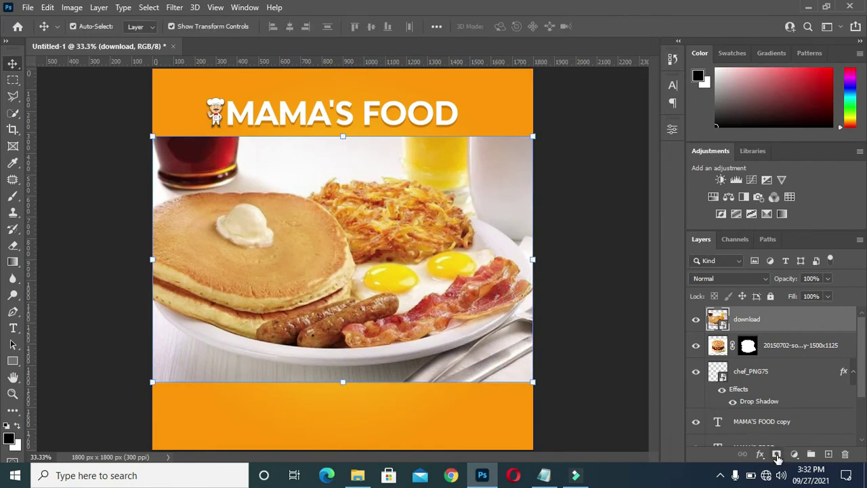
{"action": "left_click", "coordinate": [776, 454]}
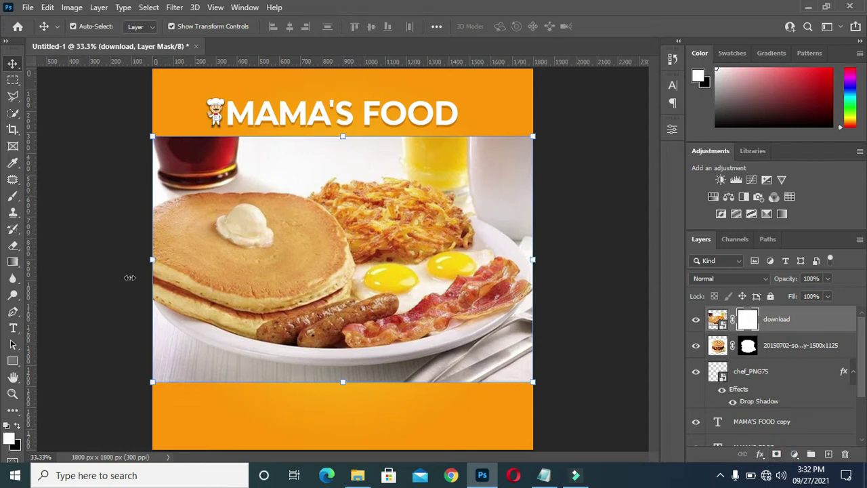
Fade the photo's bottom, right, top and top-left edges with gradients on its mask
{"action": "left_click", "coordinate": [12, 264]}
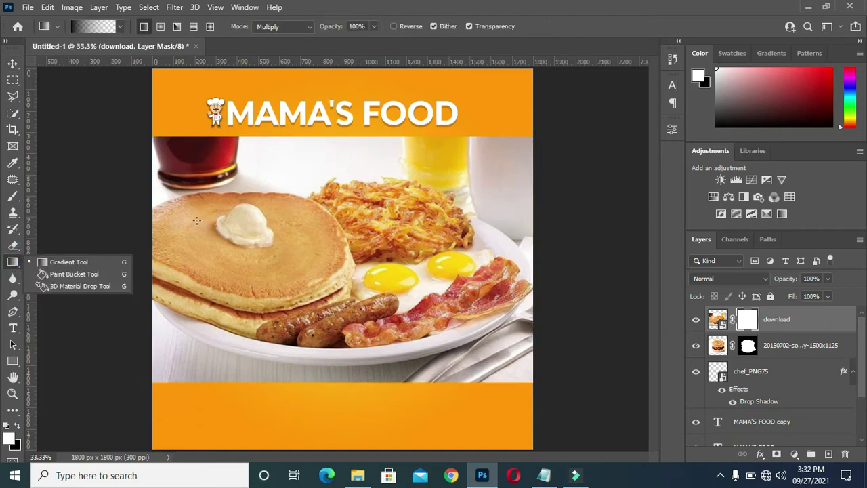
{"action": "left_click", "coordinate": [98, 263]}
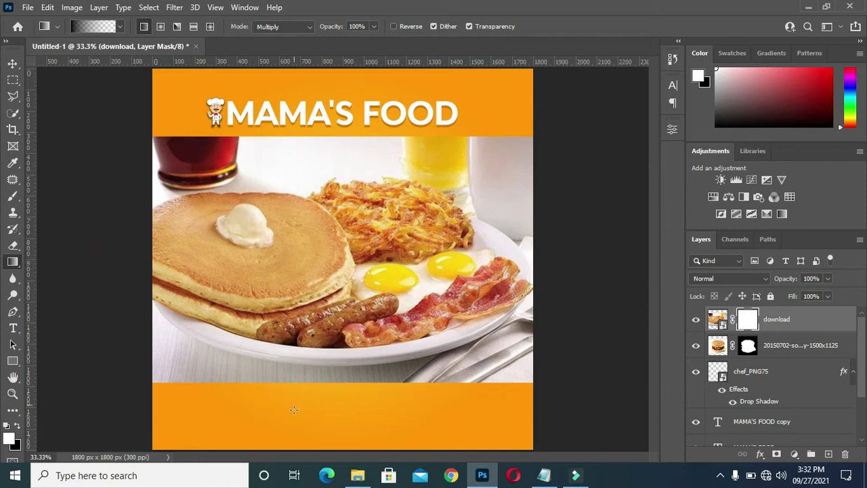
{"action": "left_click_drag", "start_coordinate": [303, 421], "coordinate": [291, 338]}
{"action": "mouse_move", "coordinate": [303, 394]}
{"action": "left_mouse_down"}
{"action": "mouse_move", "coordinate": [300, 340]}
{"action": "mouse_move", "coordinate": [300, 381]}
{"action": "left_mouse_up"}
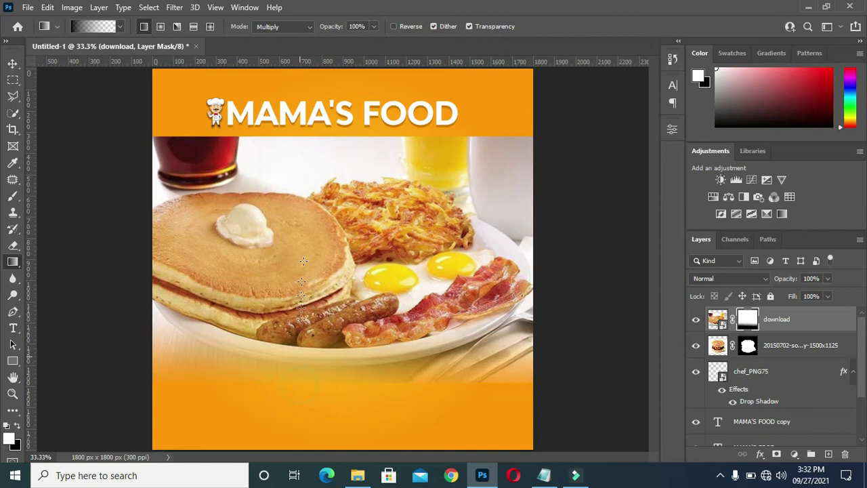
{"action": "left_click_drag", "start_coordinate": [425, 388], "coordinate": [475, 382]}
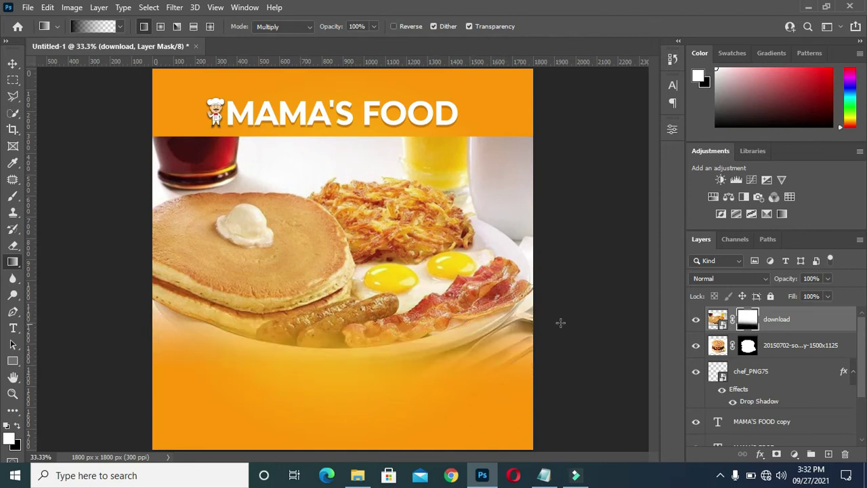
{"action": "left_click_drag", "start_coordinate": [557, 305], "coordinate": [545, 241]}
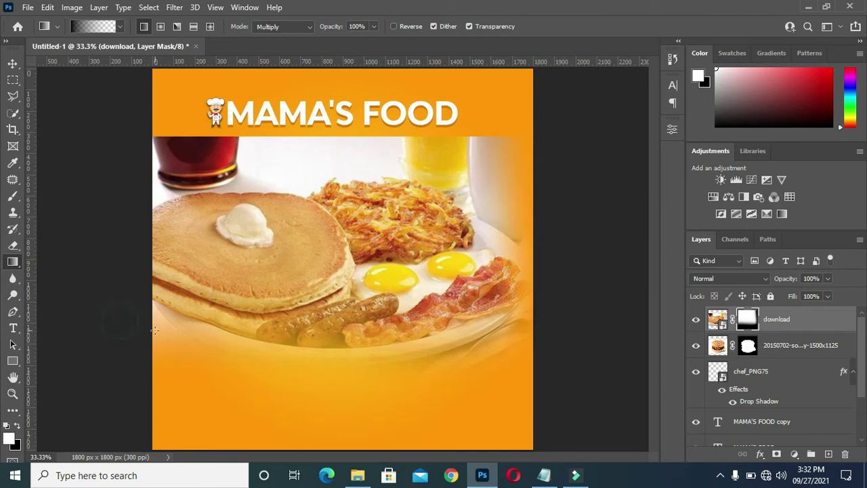
{"action": "left_click_drag", "start_coordinate": [167, 126], "coordinate": [170, 210]}
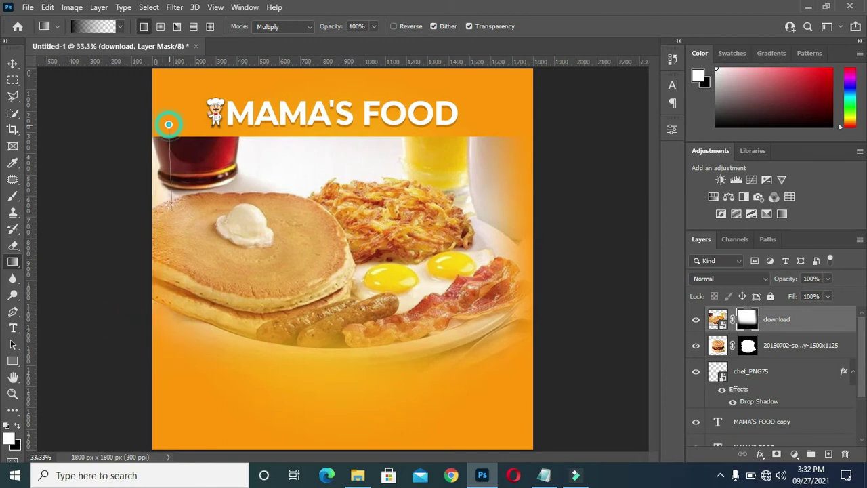
{"action": "left_click_drag", "start_coordinate": [173, 135], "coordinate": [175, 230]}
{"action": "left_click_drag", "start_coordinate": [128, 148], "coordinate": [278, 177]}
{"action": "left_click_drag", "start_coordinate": [329, 147], "coordinate": [309, 214]}
{"action": "left_click_drag", "start_coordinate": [243, 156], "coordinate": [248, 197]}
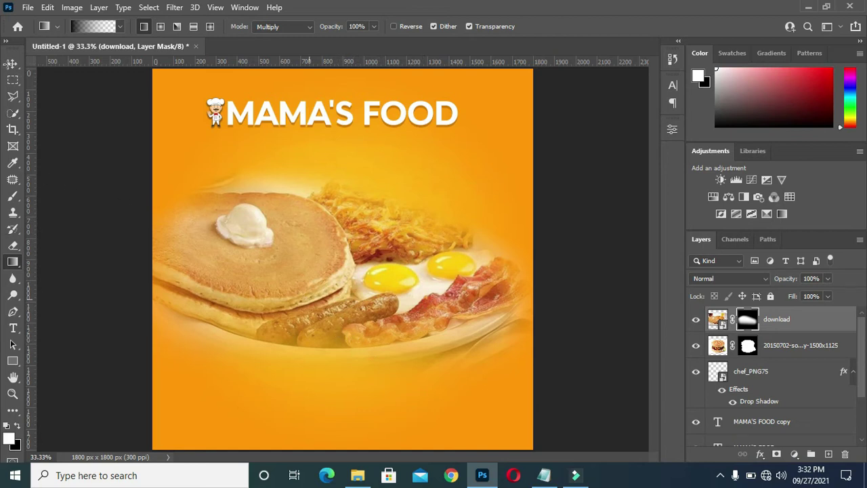
Scale the breakfast photo down to 63.51% and move it higher under the headline
{"action": "left_click", "coordinate": [13, 64]}
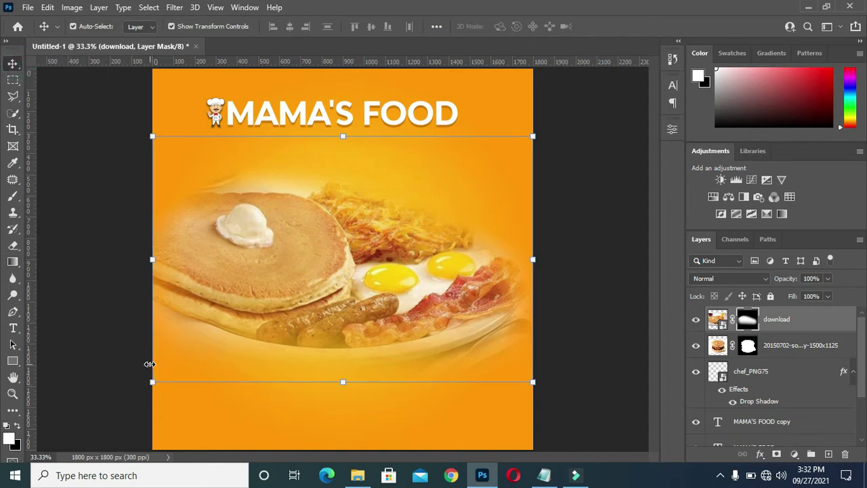
{"action": "left_click_drag", "start_coordinate": [151, 384], "coordinate": [225, 349]}
{"action": "left_click_drag", "start_coordinate": [330, 294], "coordinate": [331, 273]}
{"action": "left_click", "coordinate": [628, 26]}
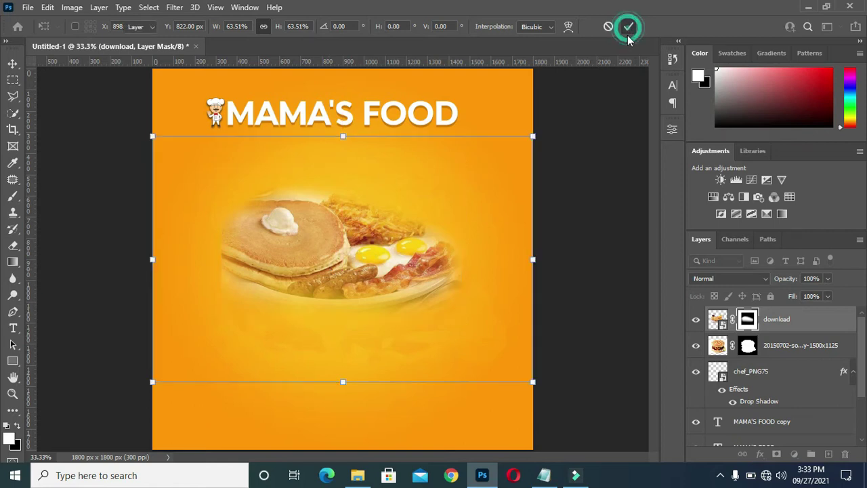
{"action": "key", "text": "ctrl+a"}
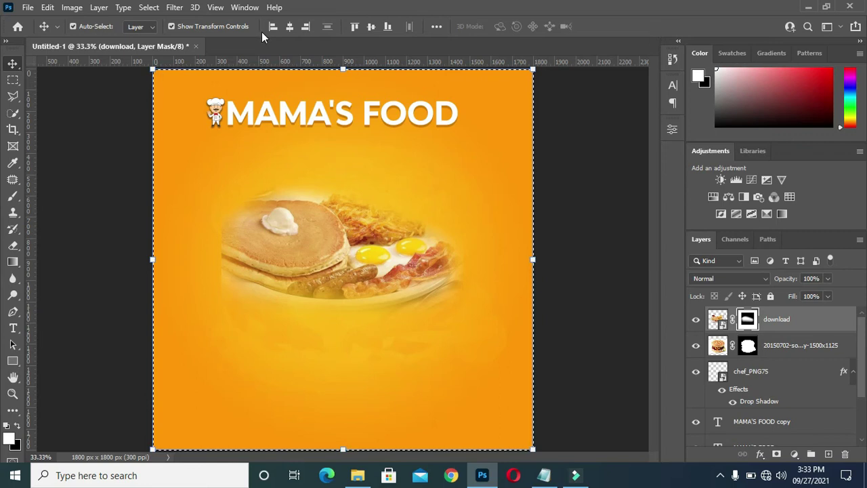
Centre the breakfast photo horizontally on the canvas and shift it slightly lower
{"action": "left_click", "coordinate": [290, 27]}
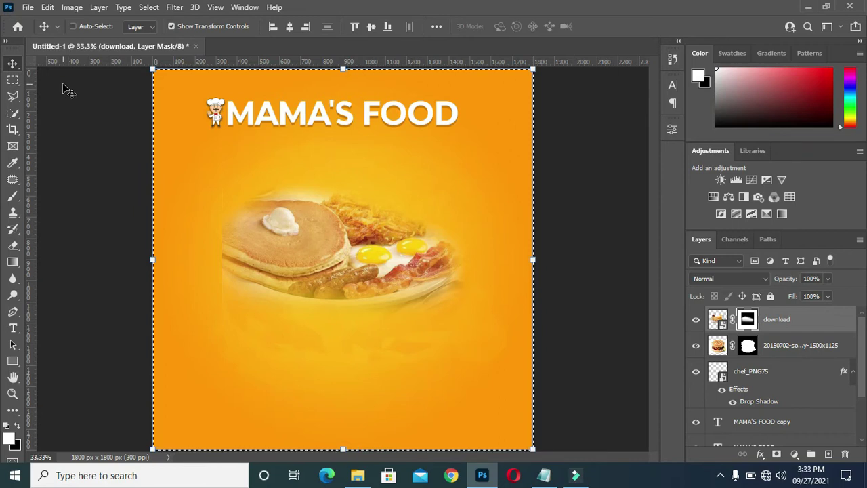
{"action": "key", "text": "ctrl+d"}
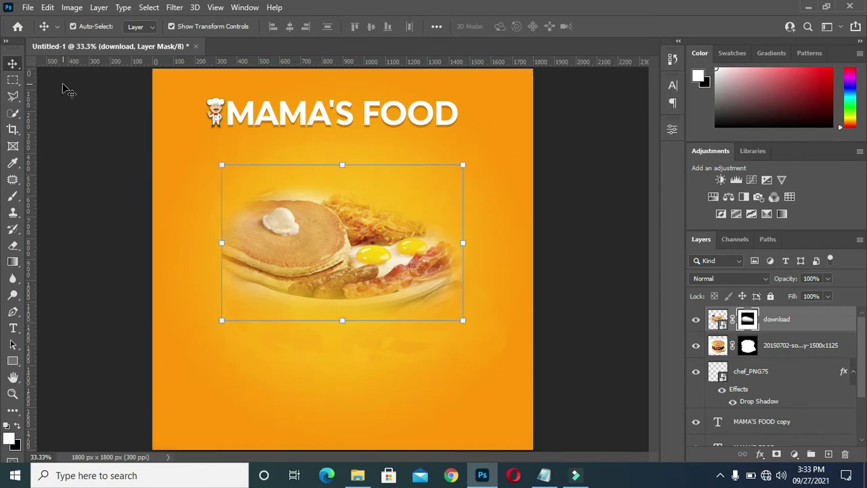
{"action": "left_click", "coordinate": [608, 246]}
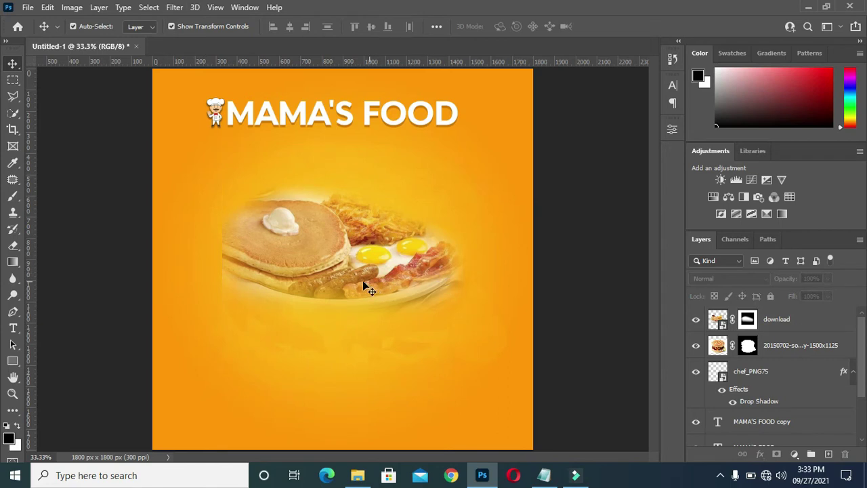
{"action": "left_click_drag", "start_coordinate": [342, 283], "coordinate": [343, 297]}
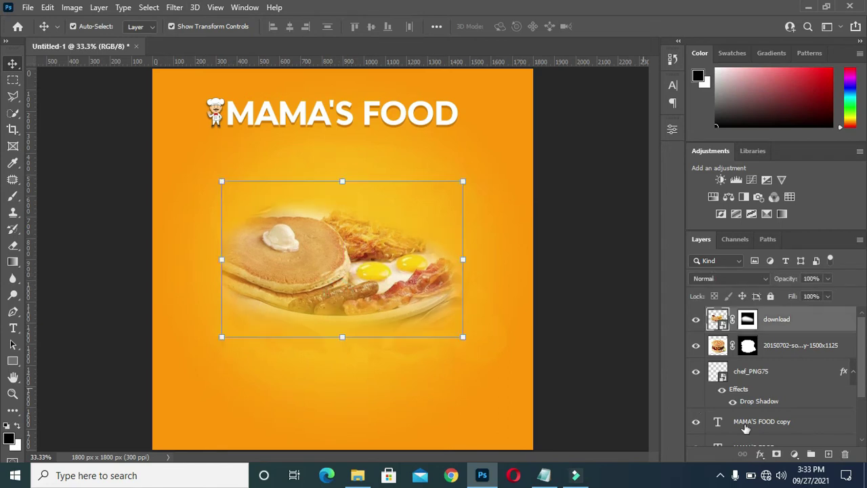
Fade the photo's left edge further with a gradient on its layer mask
{"action": "left_click", "coordinate": [747, 318]}
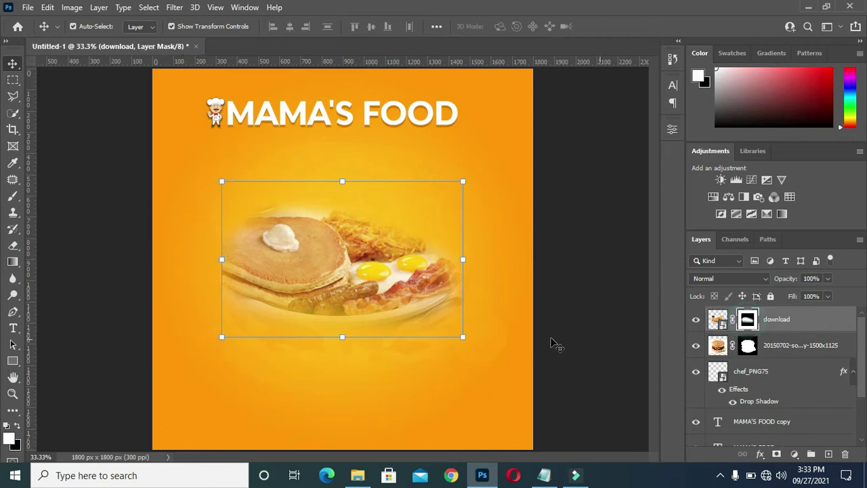
{"action": "right_click", "coordinate": [13, 262]}
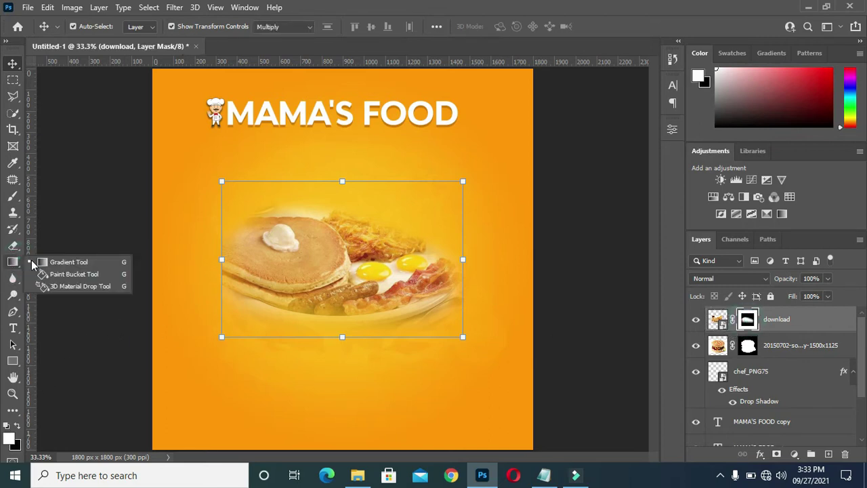
{"action": "left_click", "coordinate": [35, 262]}
{"action": "left_click_drag", "start_coordinate": [203, 266], "coordinate": [212, 273]}
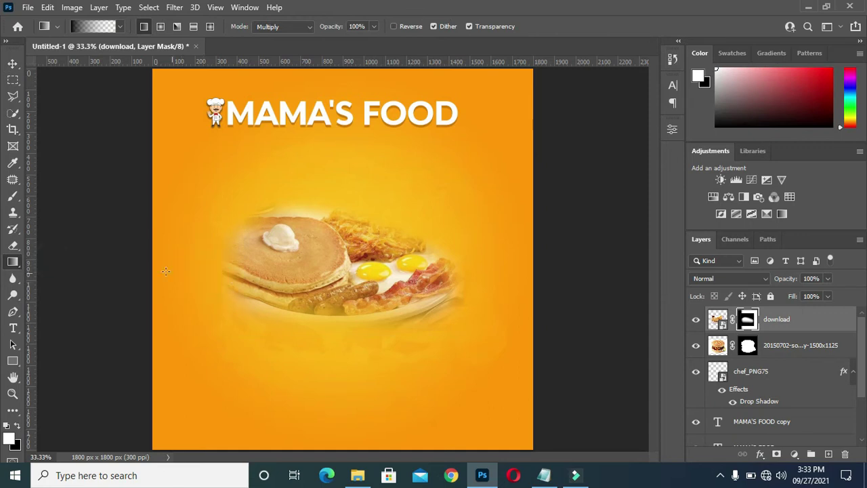
{"action": "left_click", "coordinate": [13, 63]}
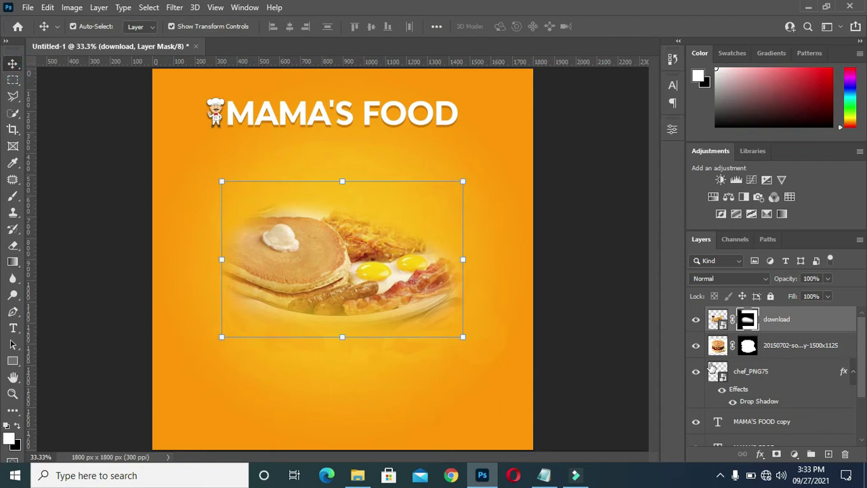
{"action": "left_click", "coordinate": [550, 274]}
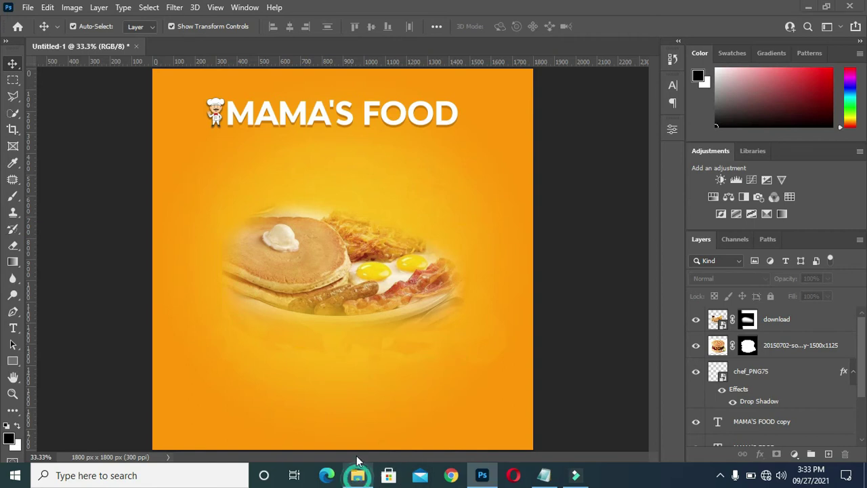
Bring the 'ind' noodle bowl image from the MAMA'S FOOD folder onto the flyer
{"action": "left_click", "coordinate": [357, 474]}
{"action": "left_click", "coordinate": [457, 129]}
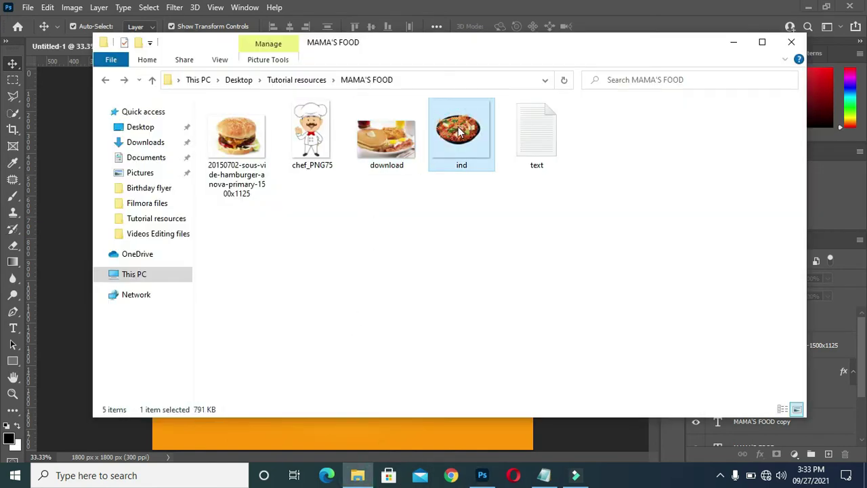
{"action": "left_click_drag", "start_coordinate": [457, 136], "coordinate": [386, 277]}
{"action": "left_click_drag", "start_coordinate": [401, 311], "coordinate": [406, 326]}
{"action": "left_click_drag", "start_coordinate": [337, 279], "coordinate": [384, 308]}
Scale the noodle bowl to 14.69% and position it over the breakfast plate's lower right
{"action": "left_click_drag", "start_coordinate": [579, 98], "coordinate": [390, 287]}
{"action": "left_click_drag", "start_coordinate": [336, 390], "coordinate": [449, 323]}
{"action": "left_click_drag", "start_coordinate": [311, 410], "coordinate": [332, 384]}
{"action": "left_click_drag", "start_coordinate": [409, 337], "coordinate": [402, 348]}
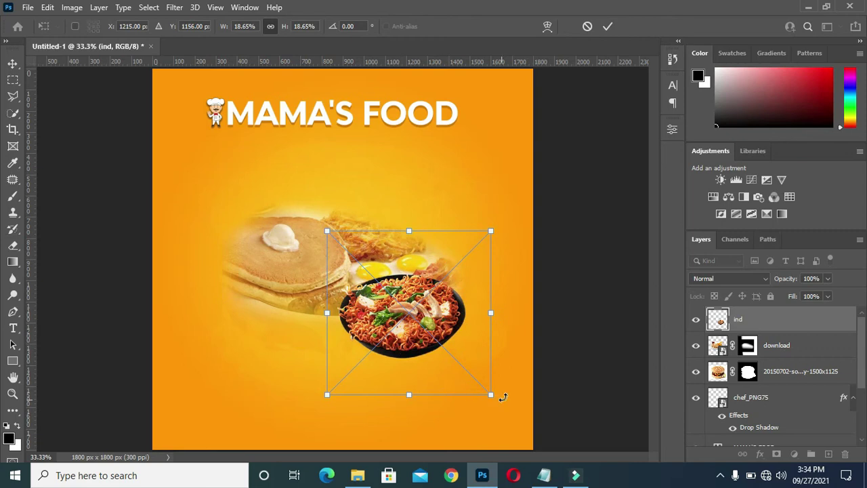
{"action": "left_click_drag", "start_coordinate": [488, 392], "coordinate": [426, 352]}
{"action": "left_click", "coordinate": [384, 298]}
{"action": "left_click_drag", "start_coordinate": [464, 257], "coordinate": [484, 238]}
{"action": "left_click_drag", "start_coordinate": [401, 293], "coordinate": [387, 340]}
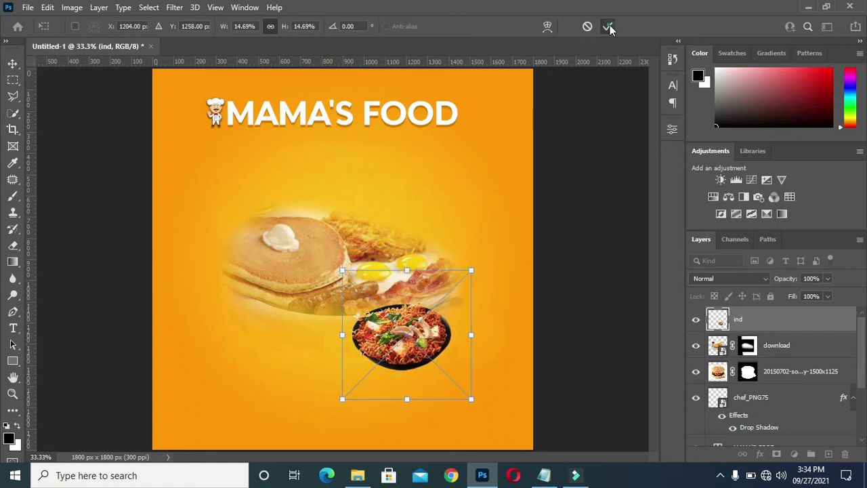
{"action": "left_click", "coordinate": [607, 25]}
{"action": "left_click_drag", "start_coordinate": [411, 337], "coordinate": [428, 324]}
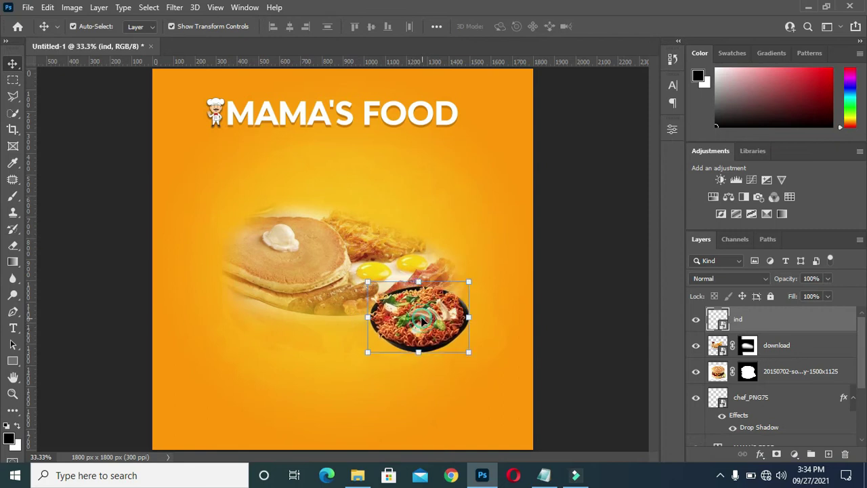
{"action": "left_click_drag", "start_coordinate": [16, 361], "coordinate": [17, 360]}
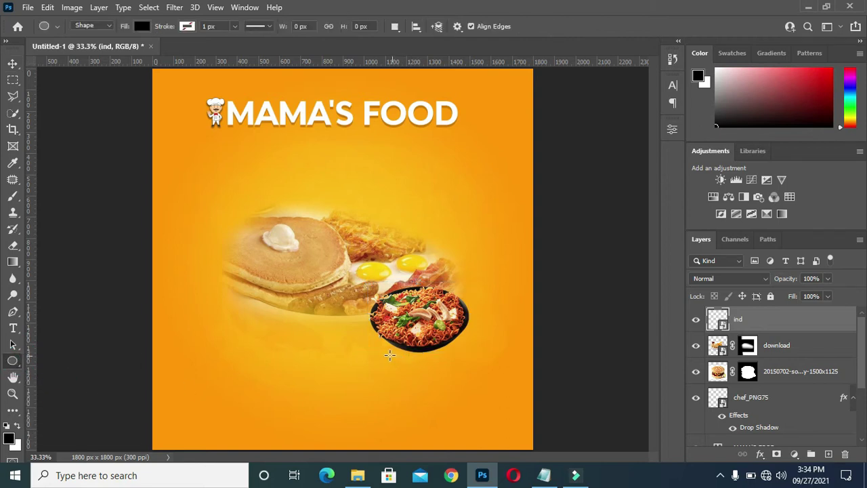
Draw a flat ellipse beneath the noodle bowl and rasterize its layer
{"action": "left_click_drag", "start_coordinate": [391, 354], "coordinate": [452, 362]}
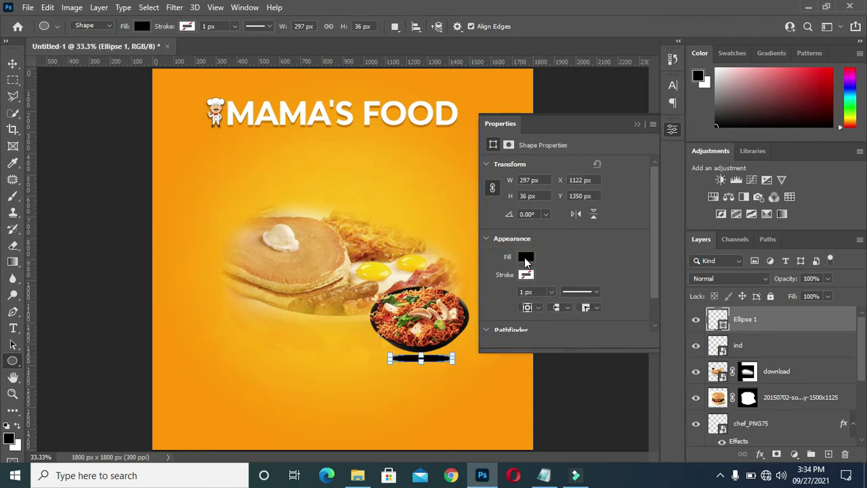
{"action": "left_click", "coordinate": [637, 125]}
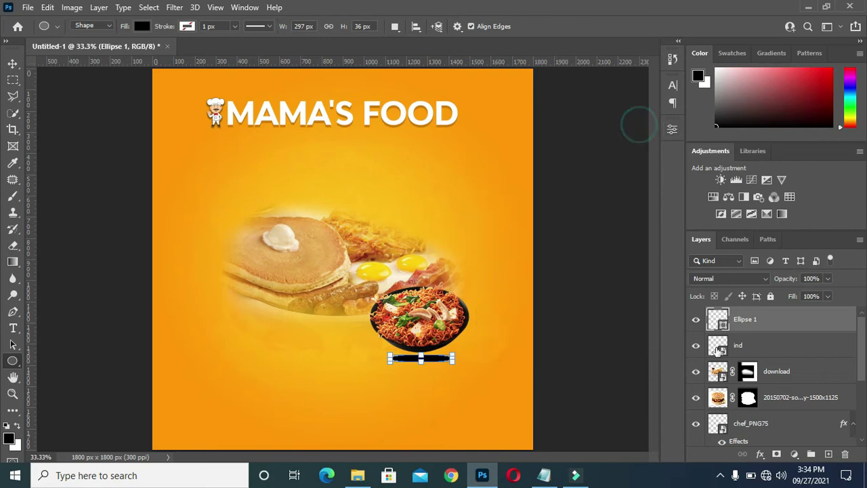
{"action": "right_click", "coordinate": [743, 321]}
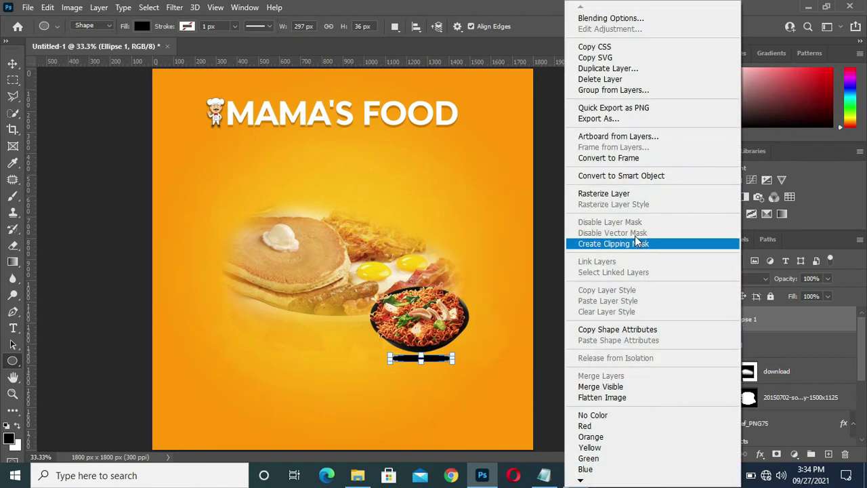
{"action": "left_click", "coordinate": [606, 195]}
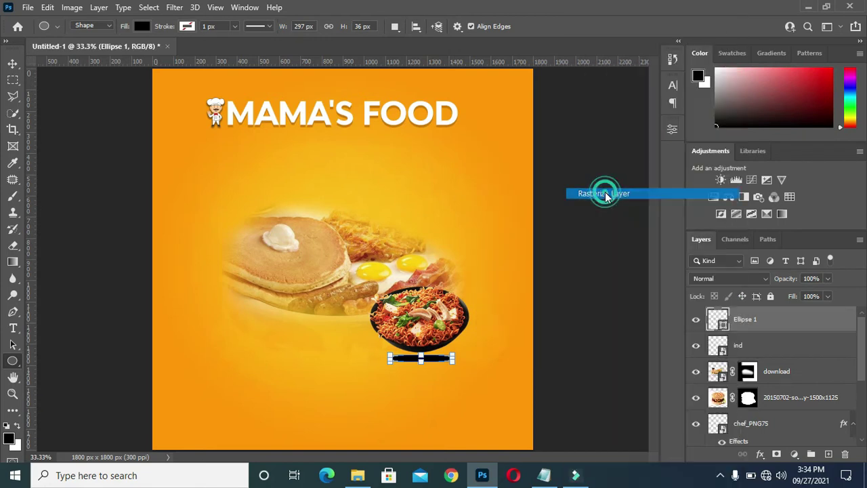
{"action": "left_click", "coordinate": [12, 63]}
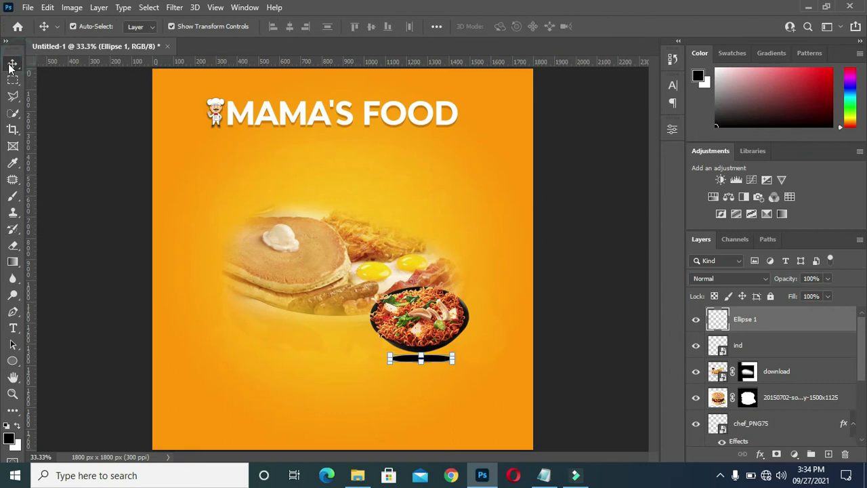
Apply a 27.7 px Gaussian Blur to the ellipse and nudge the shadow down
{"action": "left_click", "coordinate": [174, 7]}
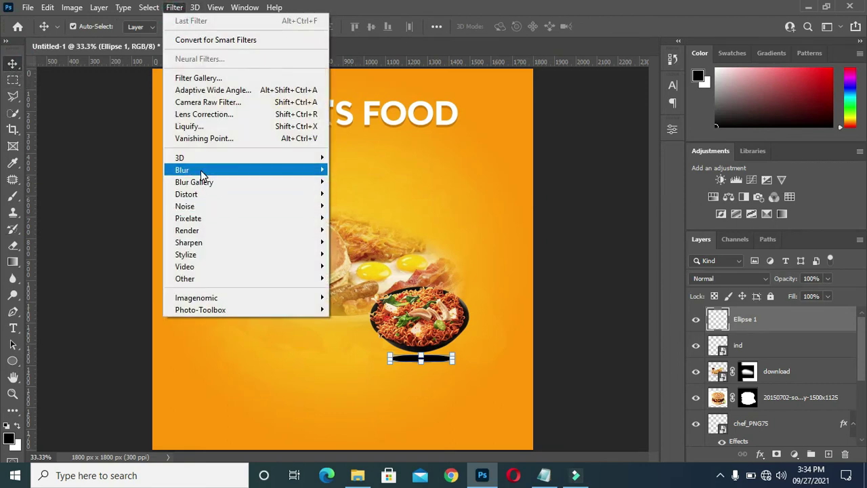
{"action": "mouse_move", "coordinate": [286, 170]}
{"action": "left_click", "coordinate": [357, 217]}
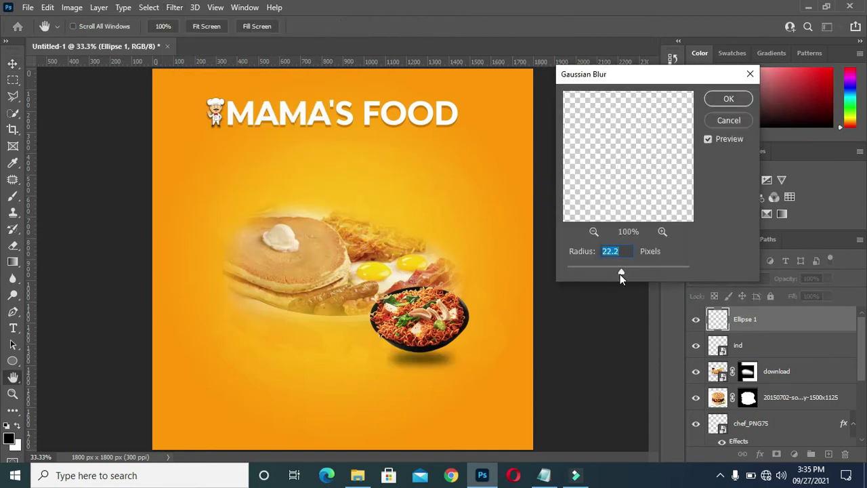
{"action": "left_click_drag", "start_coordinate": [622, 270], "coordinate": [624, 269]}
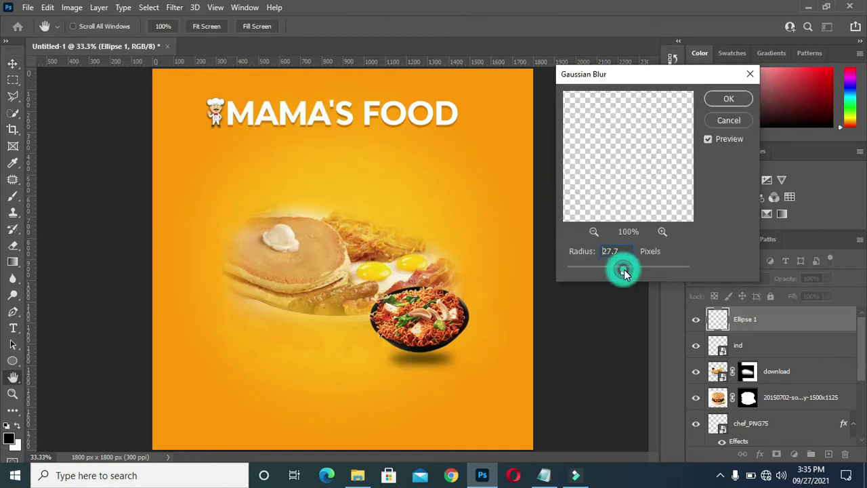
{"action": "left_click", "coordinate": [728, 99]}
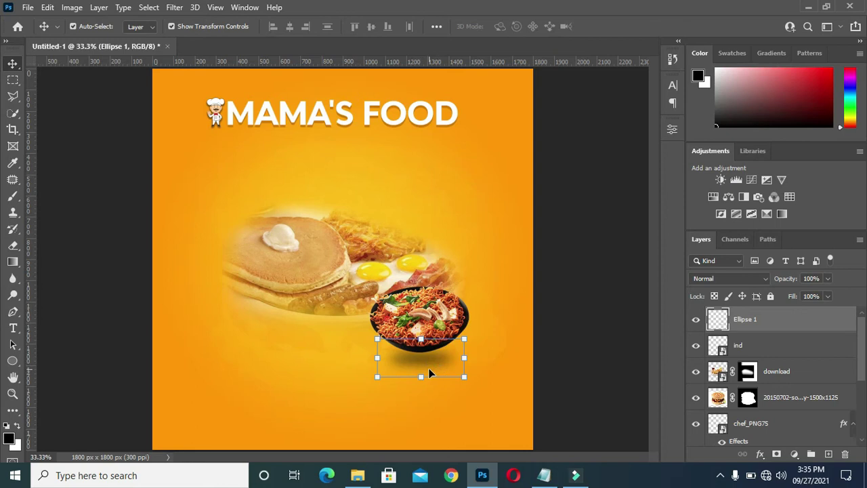
{"action": "key", "text": "Down"}
{"action": "key", "text": "Down"}
{"action": "key", "text": "Down"}
{"action": "key", "text": "Down"}
{"action": "key", "text": "Down"}
{"action": "key", "text": "Down"}
{"action": "key", "text": "Down"}
{"action": "key", "text": "Down"}
{"action": "key", "text": "Down"}
{"action": "key", "text": "Down"}
{"action": "key", "text": "Down"}
{"action": "key", "text": "Down"}
{"action": "left_click_drag", "start_coordinate": [427, 366], "coordinate": [428, 369]}
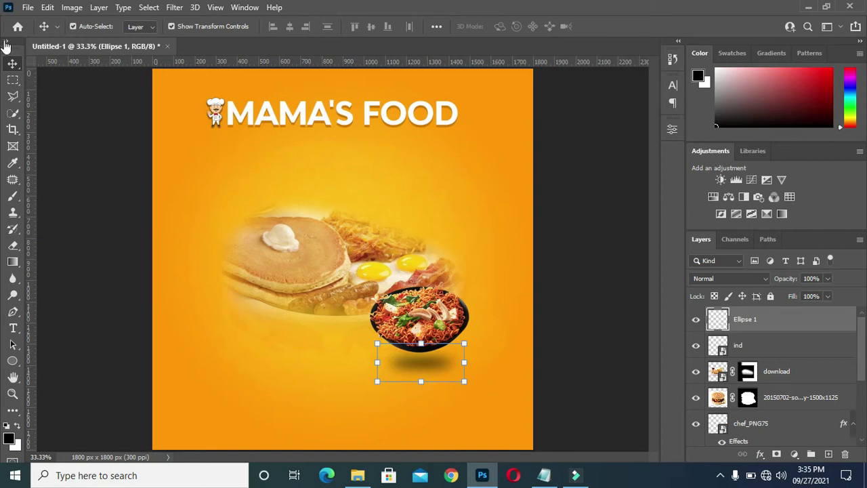
{"action": "left_click", "coordinate": [68, 140]}
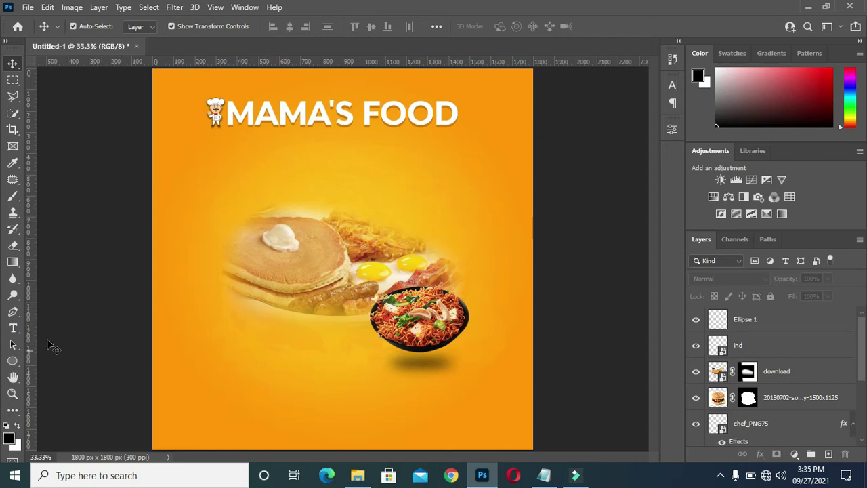
{"action": "left_click", "coordinate": [13, 363]}
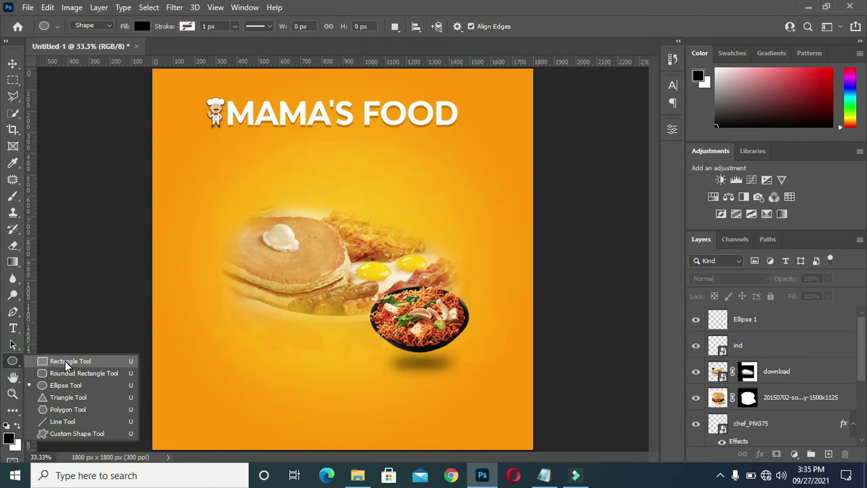
Draw a wide red rectangle bar near the bottom of the flyer
{"action": "left_click", "coordinate": [65, 360]}
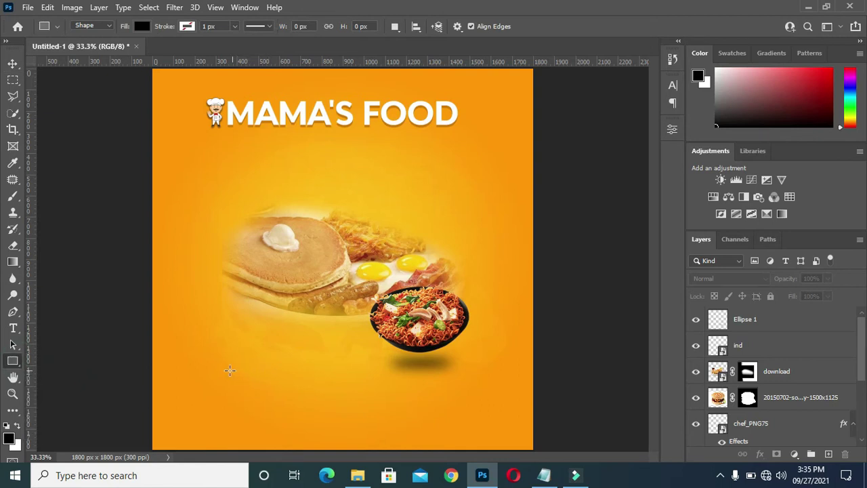
{"action": "left_click_drag", "start_coordinate": [222, 369], "coordinate": [453, 403]}
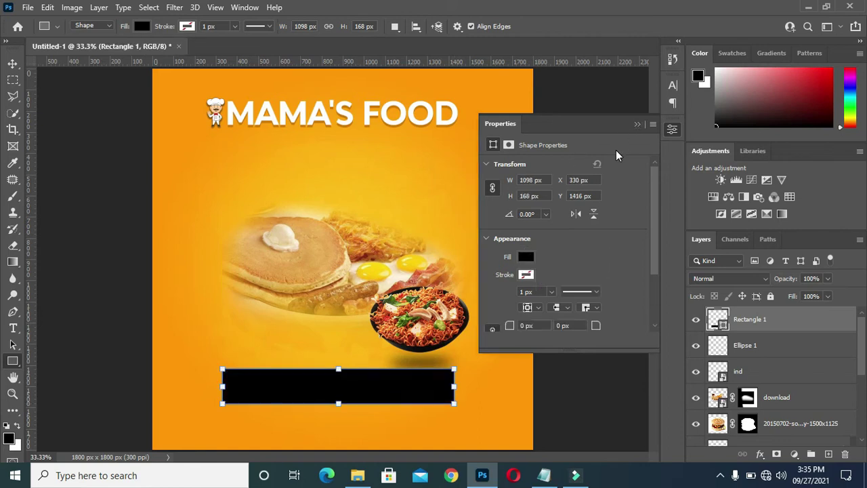
{"action": "left_click", "coordinate": [527, 258]}
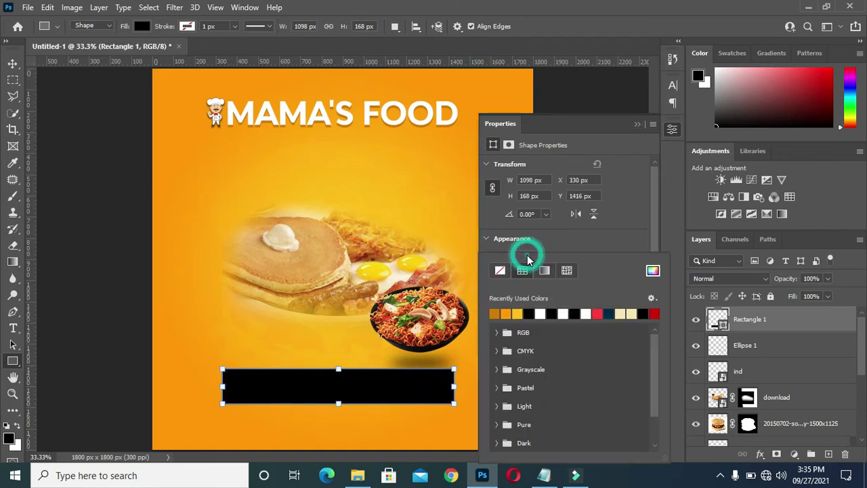
{"action": "left_click", "coordinate": [657, 311]}
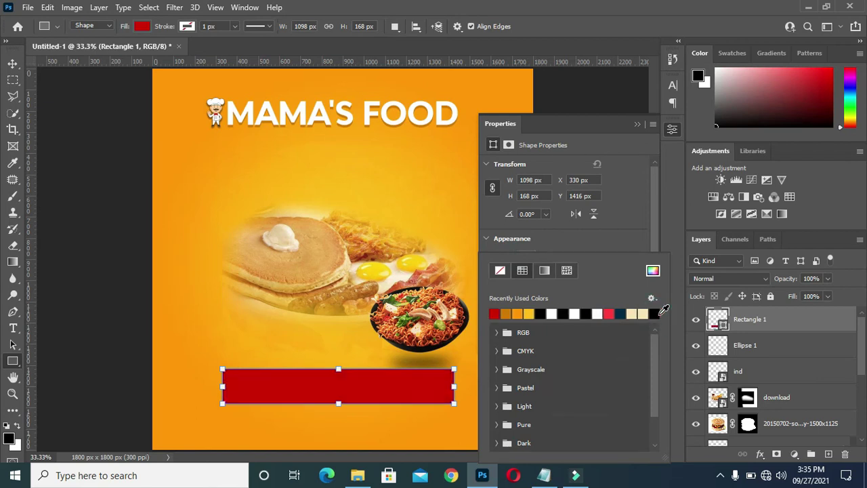
Change the bar's fill colour to dark red #5b0101
{"action": "left_click", "coordinate": [653, 271]}
{"action": "mouse_move", "coordinate": [647, 150]}
{"action": "left_mouse_down"}
{"action": "mouse_move", "coordinate": [659, 166]}
{"action": "mouse_move", "coordinate": [665, 212]}
{"action": "left_mouse_up"}
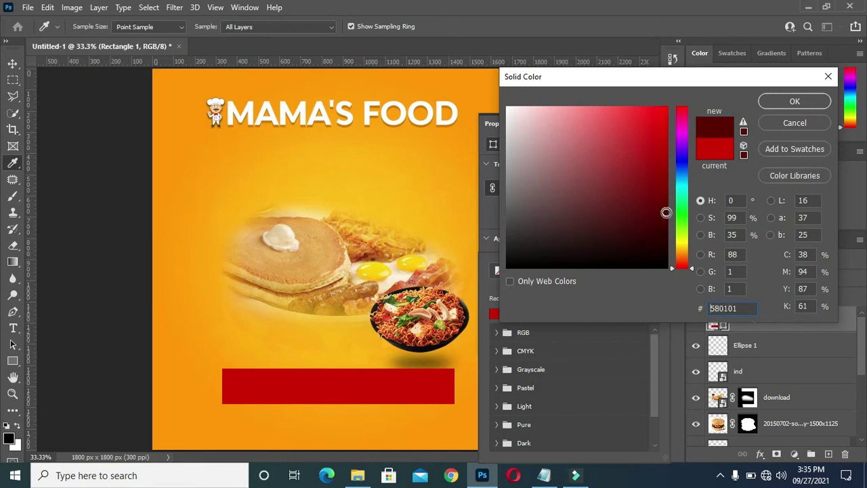
{"action": "left_click", "coordinate": [665, 210]}
{"action": "left_click", "coordinate": [771, 105]}
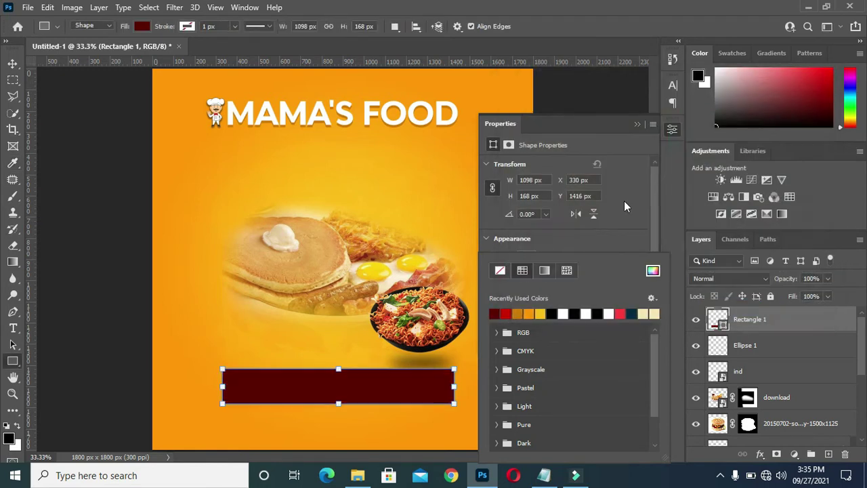
{"action": "left_click", "coordinate": [631, 123]}
{"action": "left_click", "coordinate": [636, 124]}
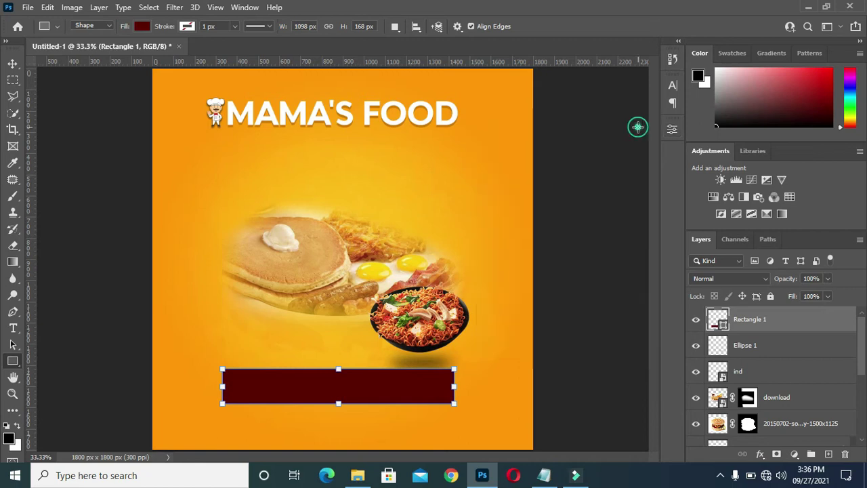
{"action": "left_click", "coordinate": [11, 62]}
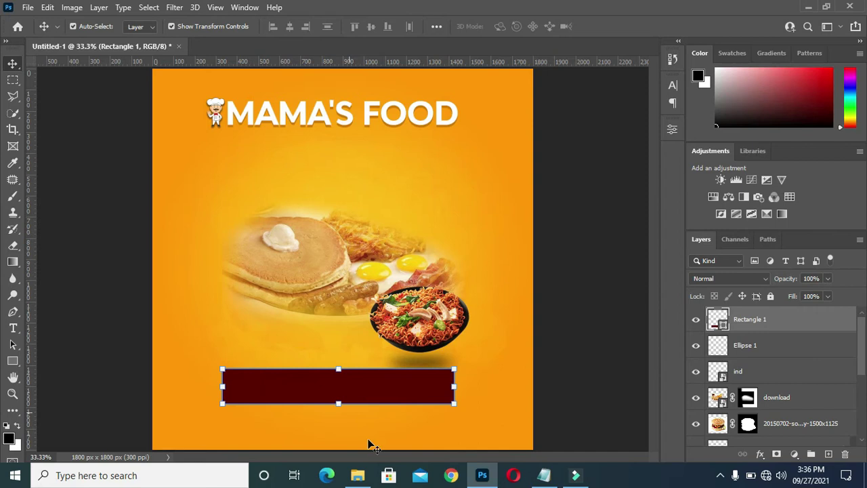
Copy the DOOR TO DOOR DELIVERY NOW AVAILABLE line from Notepad, then minimize Notepad
{"action": "left_click", "coordinate": [541, 469]}
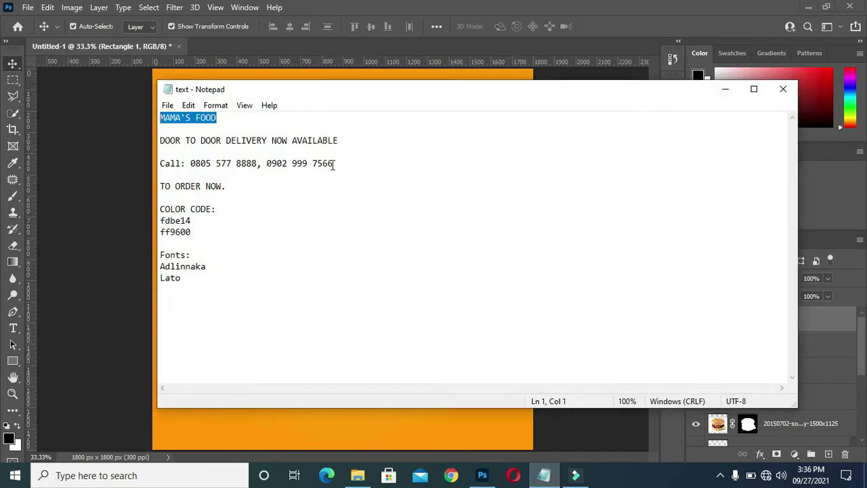
{"action": "left_click_drag", "start_coordinate": [340, 140], "coordinate": [160, 140]}
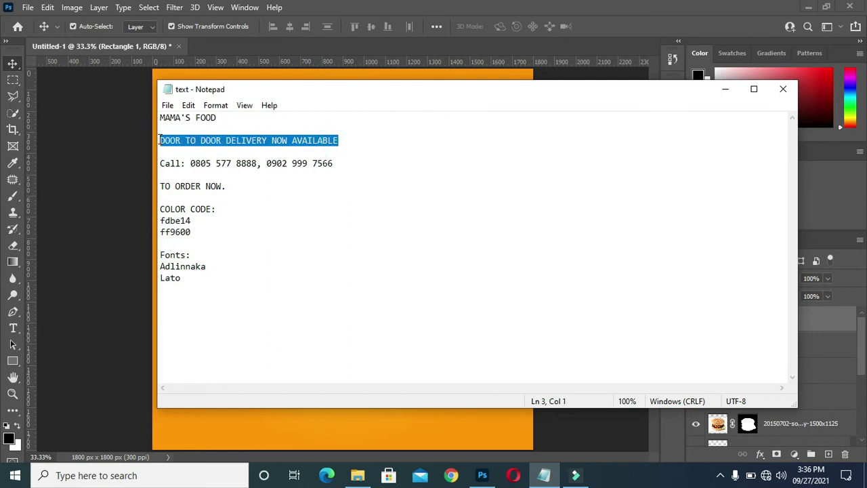
{"action": "right_click", "coordinate": [232, 141]}
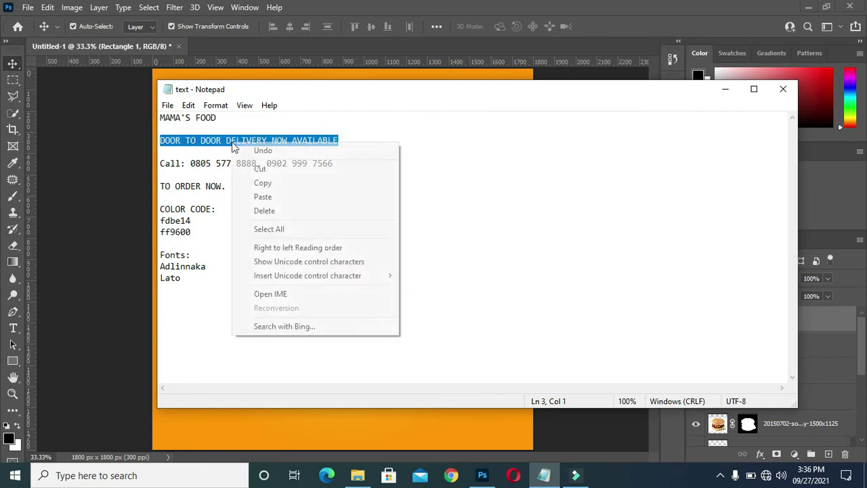
{"action": "left_click", "coordinate": [263, 184]}
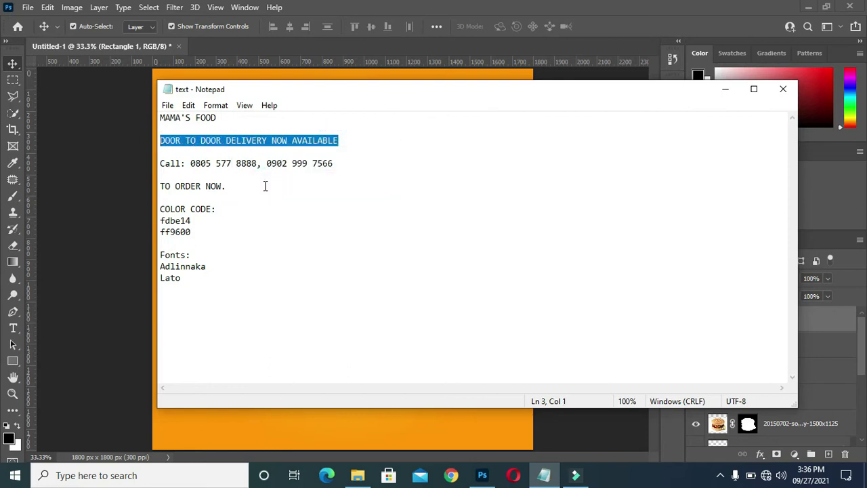
{"action": "left_click", "coordinate": [726, 88]}
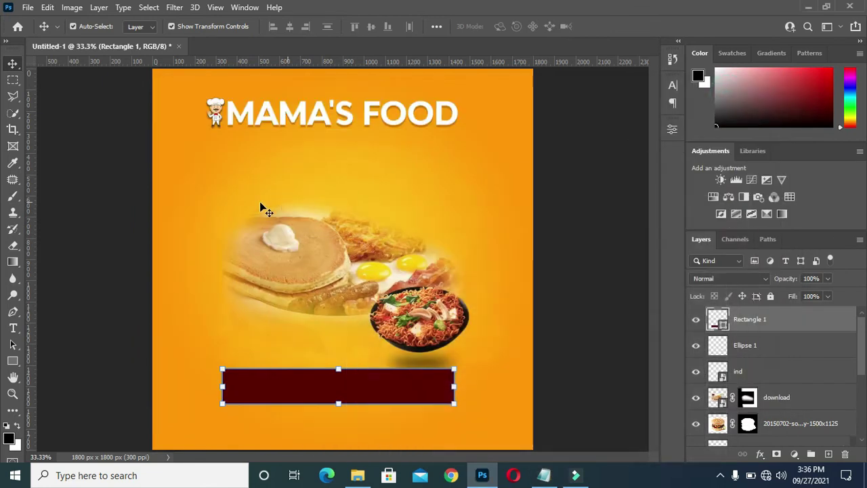
Create a Lato Black text layer containing the pasted DOOR TO DOOR DELIVERY NOW AVAILABLE line
{"action": "left_click", "coordinate": [13, 328]}
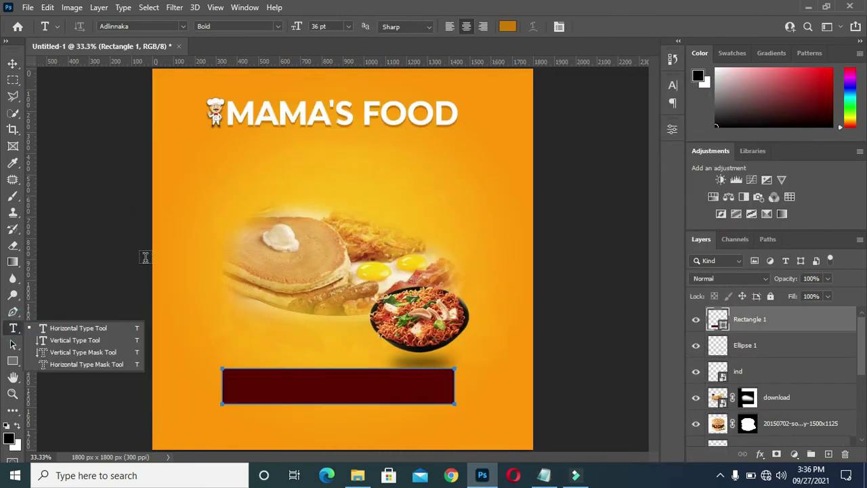
{"action": "left_click", "coordinate": [226, 171]}
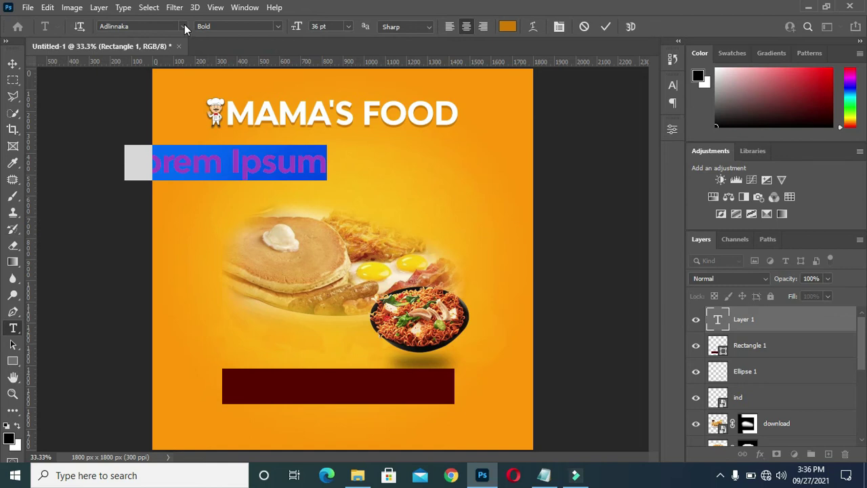
{"action": "left_click", "coordinate": [184, 26]}
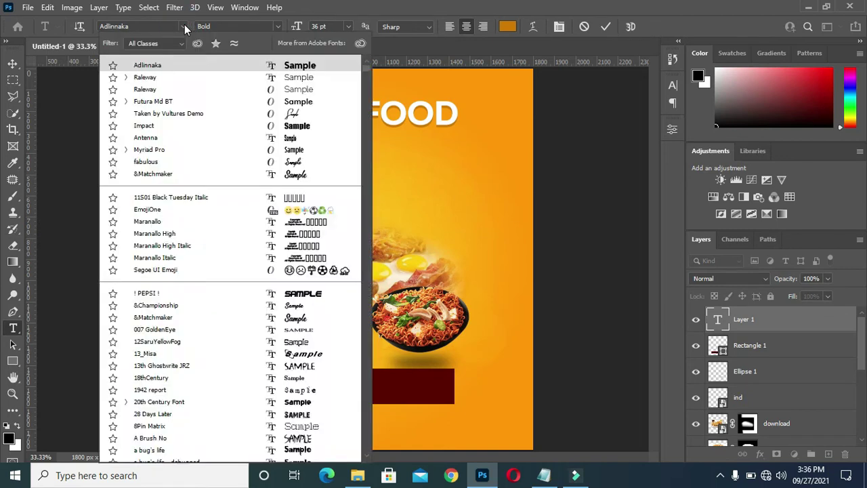
{"action": "type", "text": "l"}
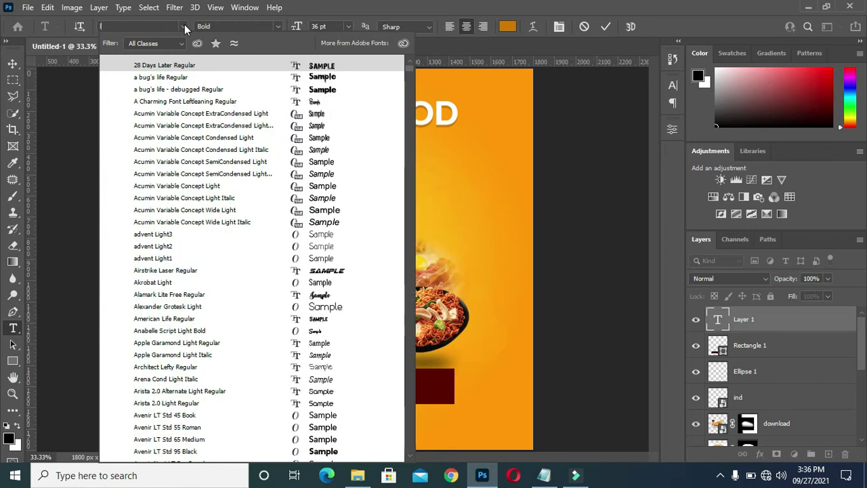
{"action": "type", "text": "ato"}
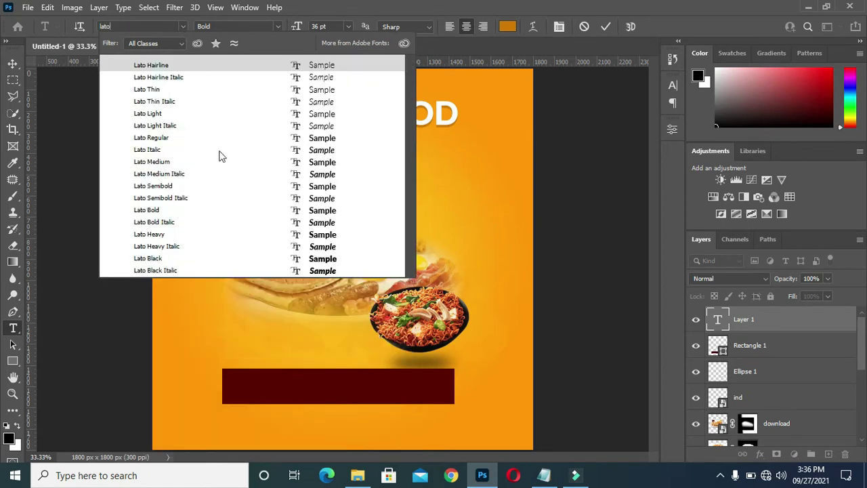
{"action": "left_click", "coordinate": [316, 260]}
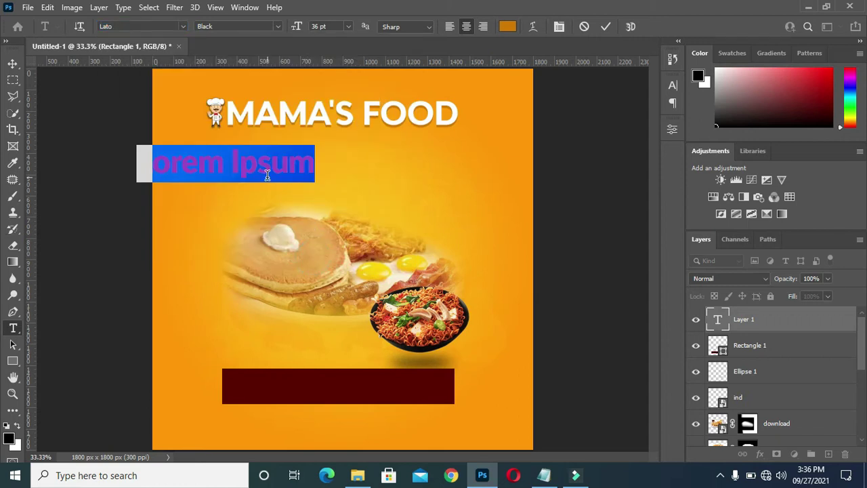
{"action": "key", "text": "ctrl+v"}
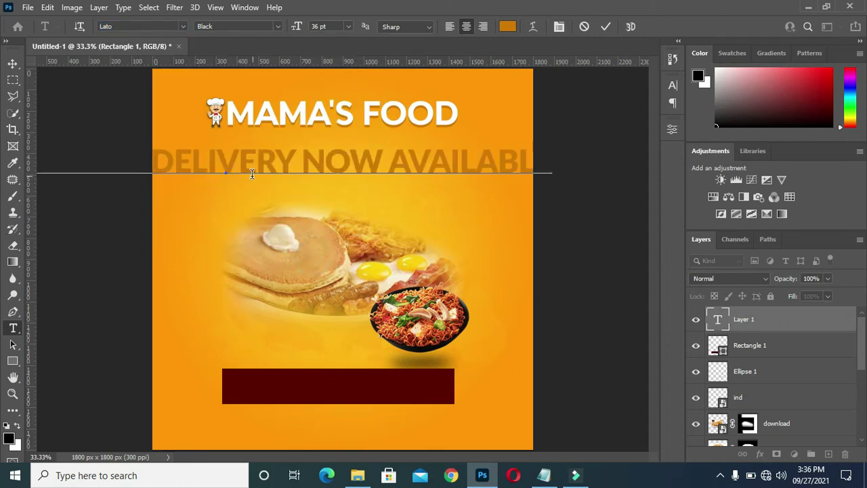
{"action": "left_click", "coordinate": [605, 26]}
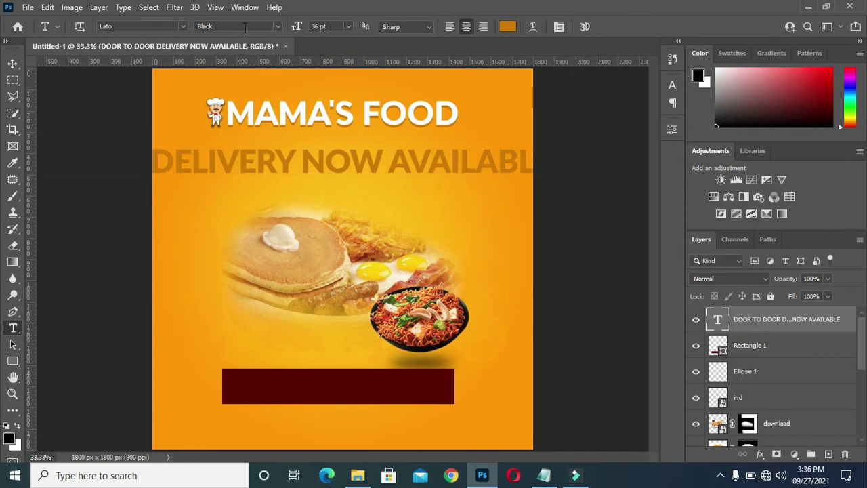
Resize the text to 19 pt, move it under the headline, and break it before NOW
{"action": "left_click_drag", "start_coordinate": [296, 25], "coordinate": [287, 27]}
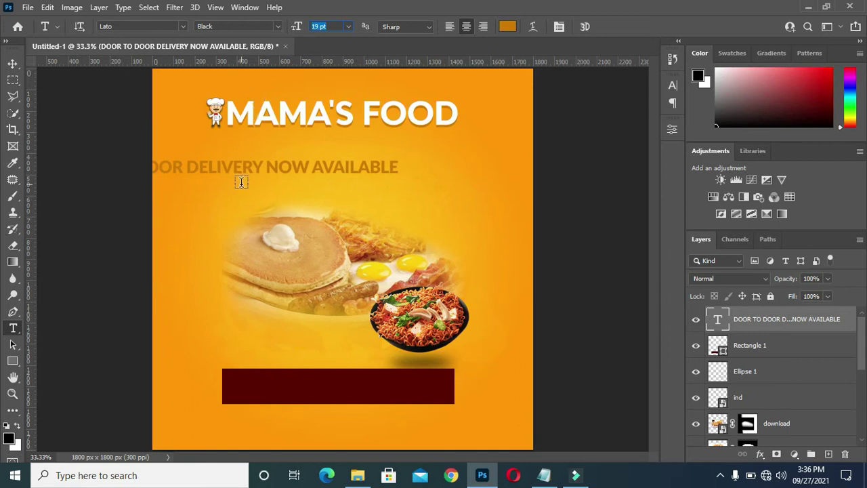
{"action": "left_click_drag", "start_coordinate": [244, 168], "coordinate": [350, 172]}
{"action": "left_click", "coordinate": [371, 172]}
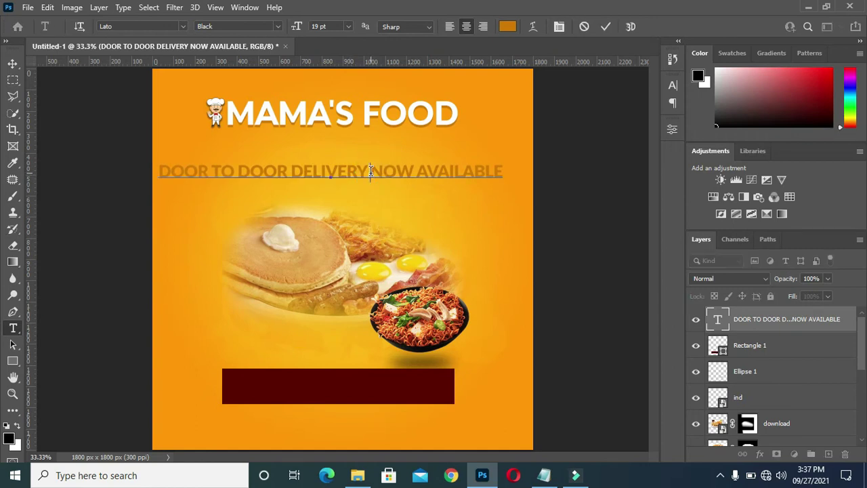
{"action": "key", "text": "Return"}
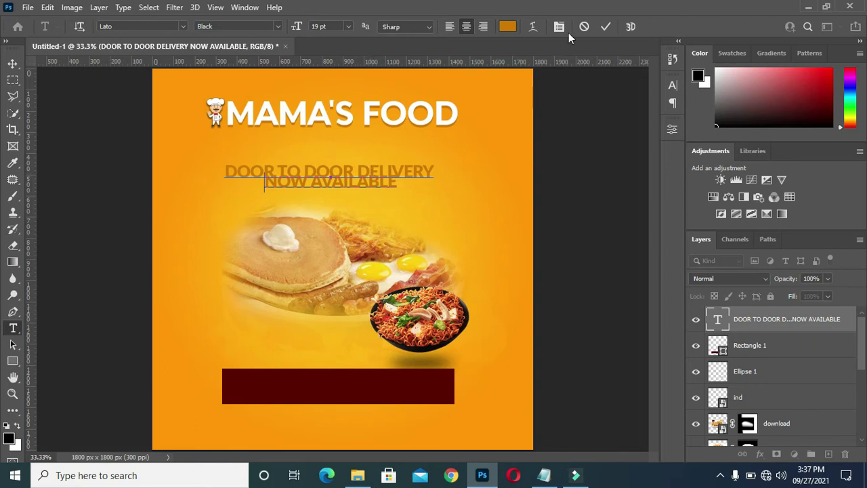
{"action": "left_click", "coordinate": [605, 26]}
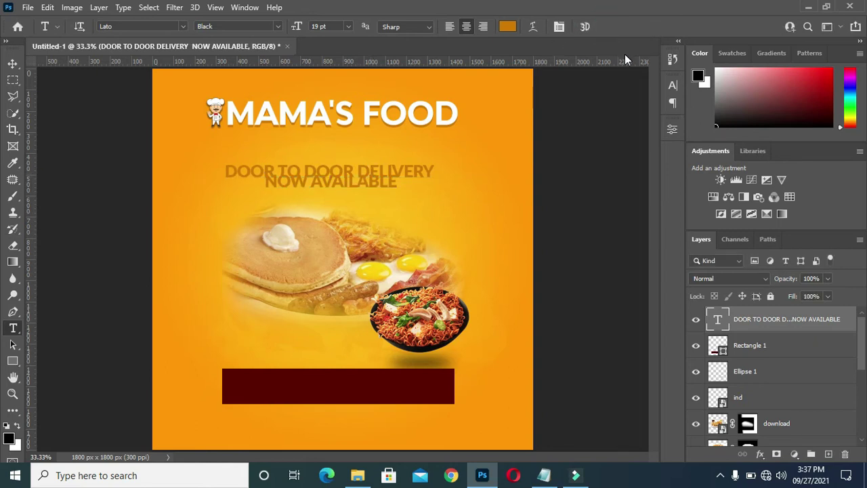
{"action": "left_click", "coordinate": [670, 59]}
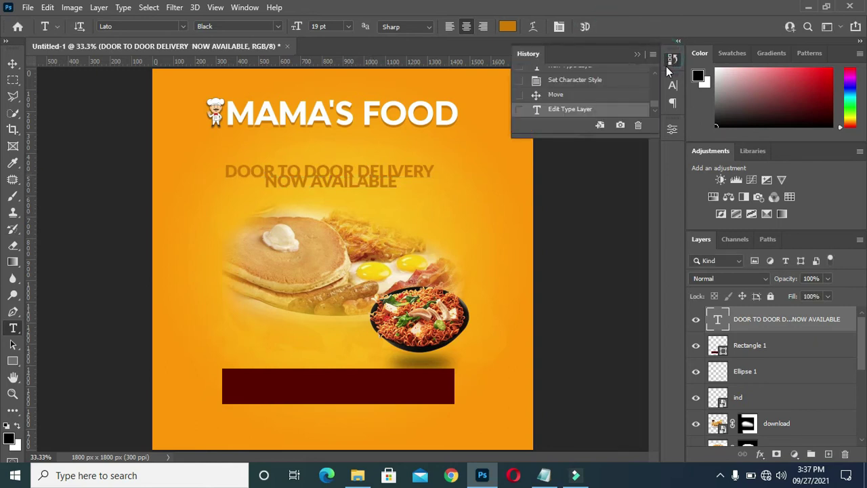
Set the delivery text's line spacing to 18 pt
{"action": "left_click", "coordinate": [672, 85]}
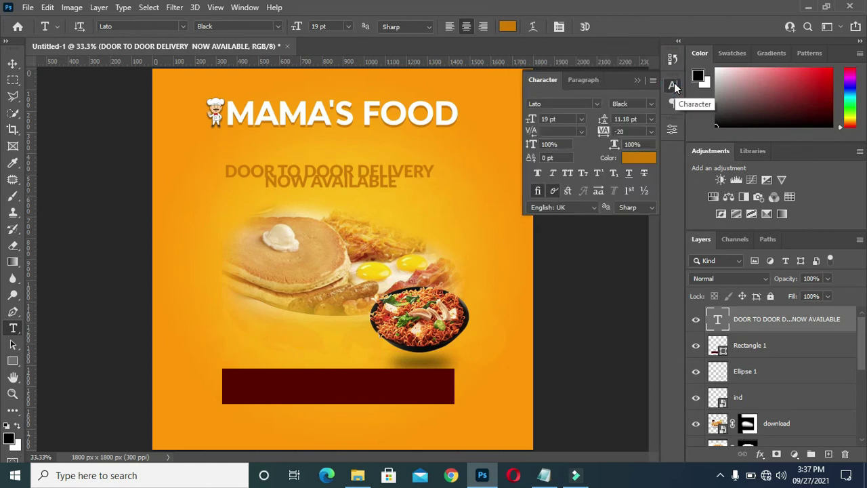
{"action": "left_click", "coordinate": [603, 120]}
{"action": "type", "text": "9"}
{"action": "key", "text": "Return"}
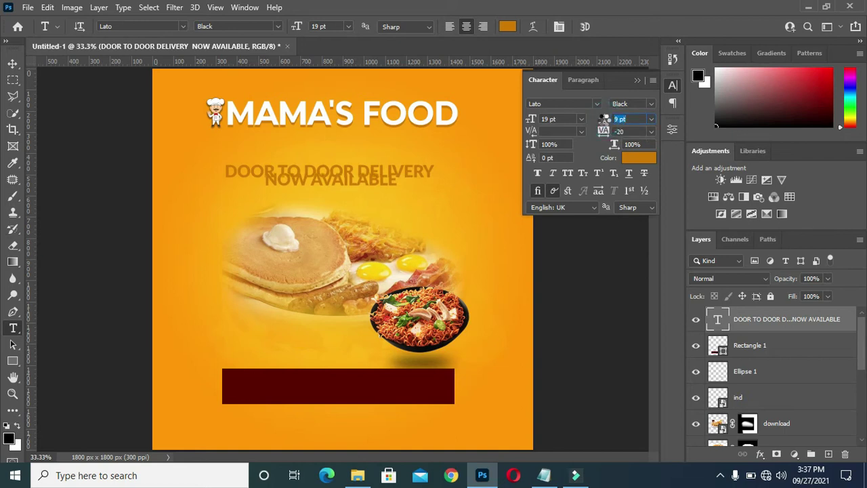
{"action": "type", "text": "18"}
{"action": "key", "text": "Return"}
{"action": "left_click", "coordinate": [603, 119]}
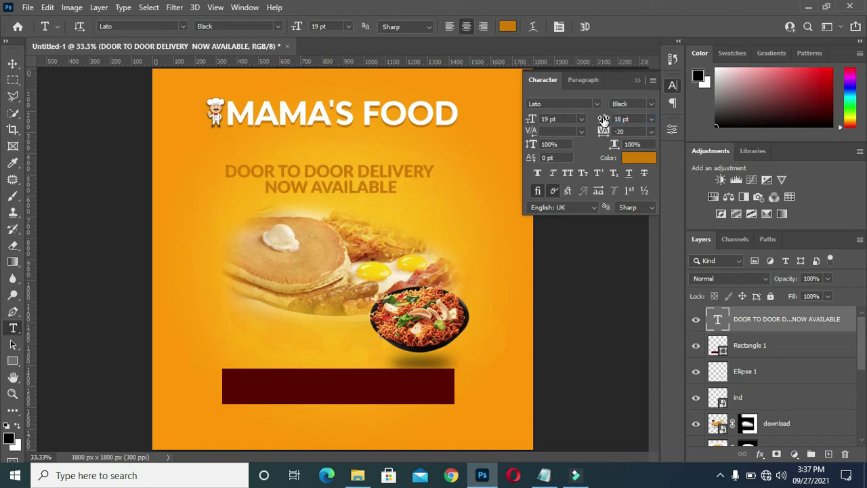
{"action": "left_click", "coordinate": [635, 81]}
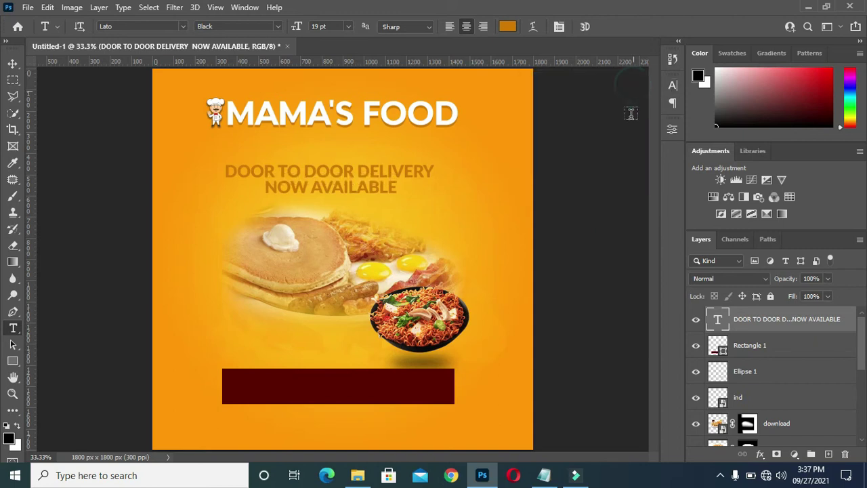
Colour the delivery text orange #ff9600, sampled from the flyer's orange
{"action": "left_click", "coordinate": [673, 85]}
{"action": "left_click", "coordinate": [637, 158]}
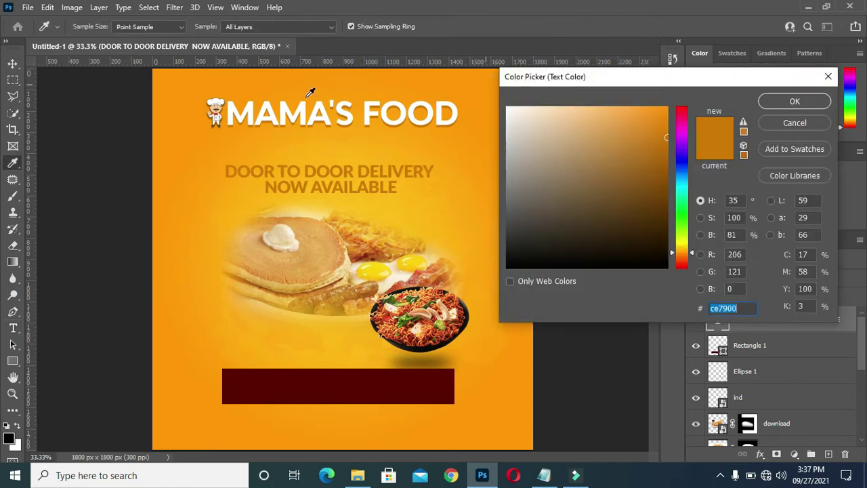
{"action": "left_click", "coordinate": [486, 78]}
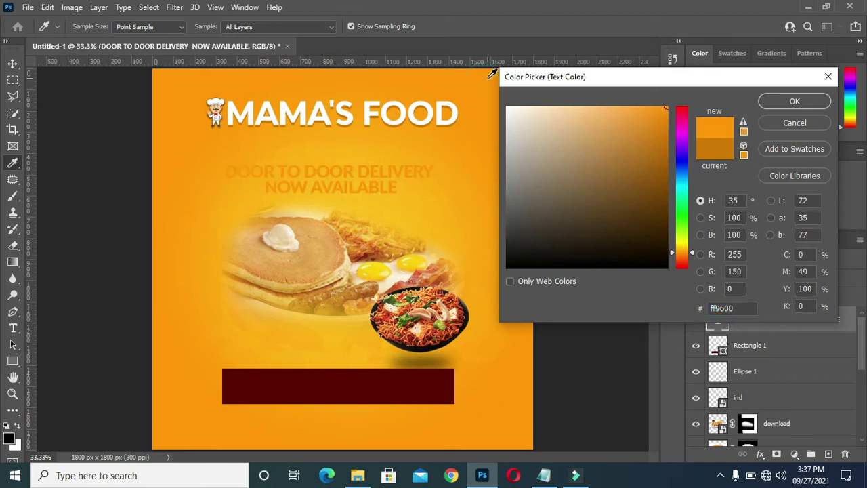
{"action": "left_click", "coordinate": [794, 101]}
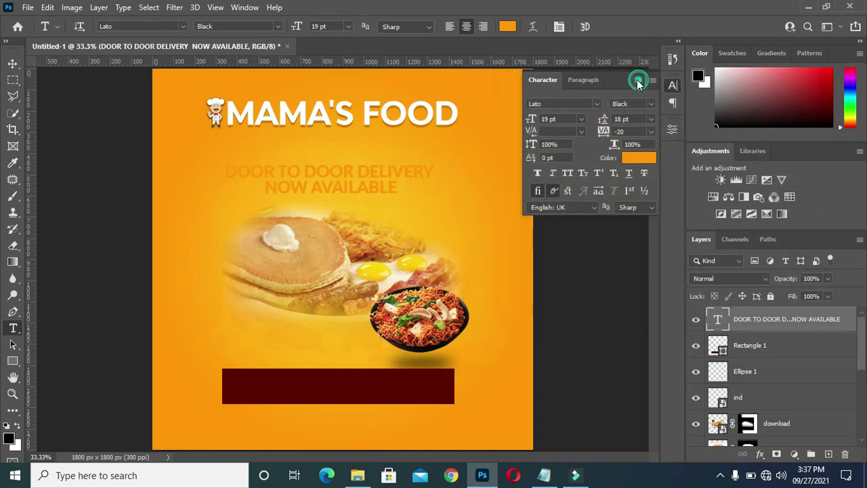
{"action": "left_click", "coordinate": [638, 80]}
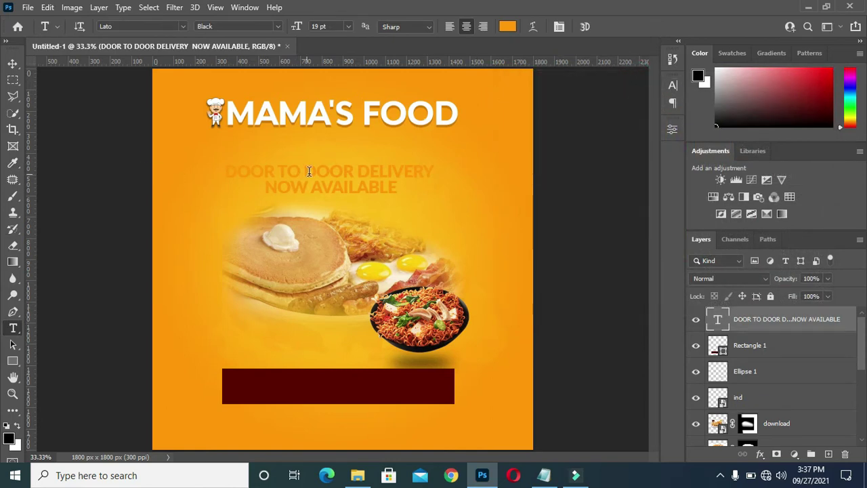
Move the delivery text onto the dark red banner
{"action": "left_click_drag", "start_coordinate": [315, 173], "coordinate": [326, 386]}
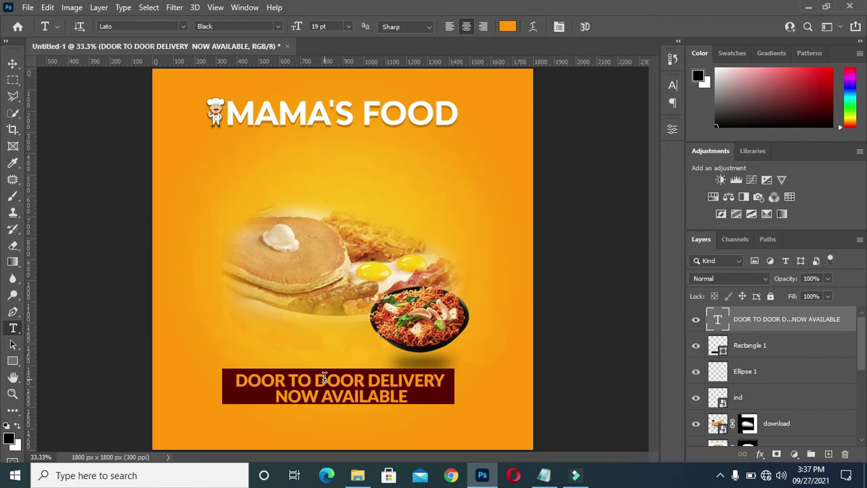
{"action": "left_click_drag", "start_coordinate": [330, 389], "coordinate": [328, 386]}
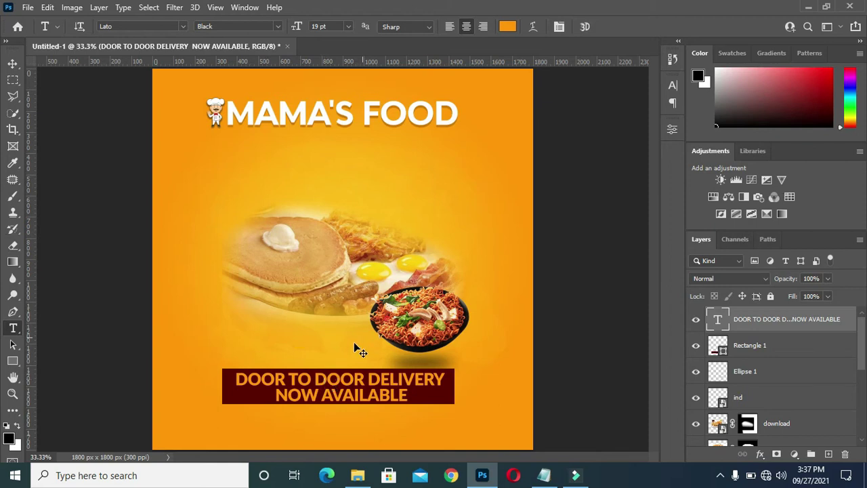
{"action": "left_click", "coordinate": [12, 63]}
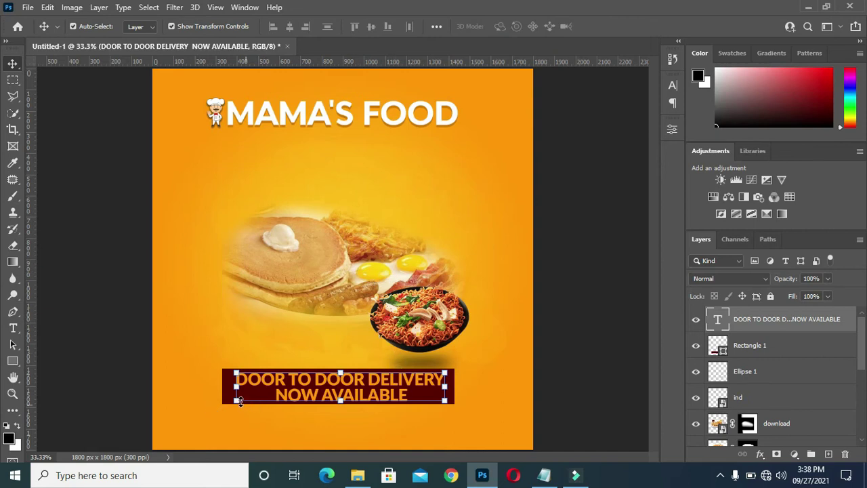
{"action": "left_click", "coordinate": [583, 352]}
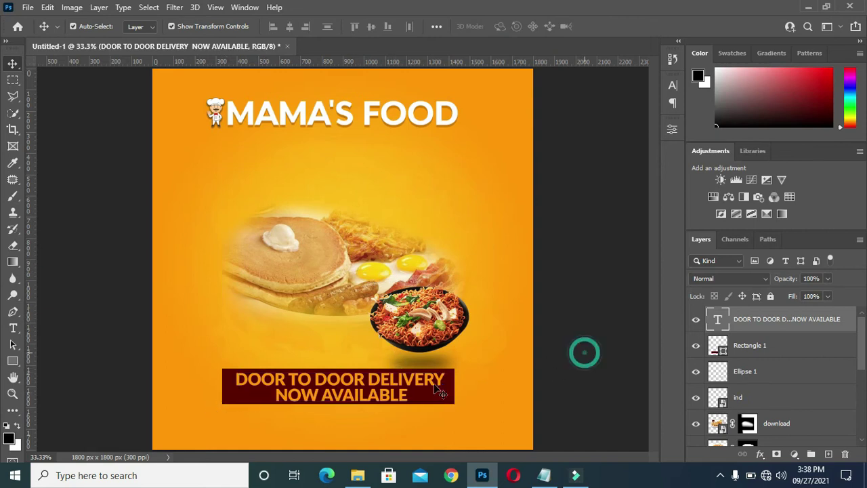
Centre the banner and the delivery text horizontally on the canvas
{"action": "left_click", "coordinate": [224, 400]}
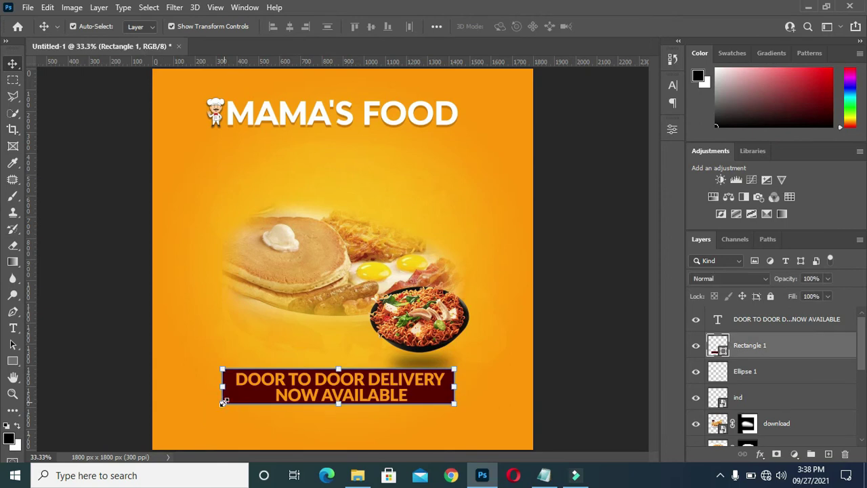
{"action": "key", "text": "ctrl+a"}
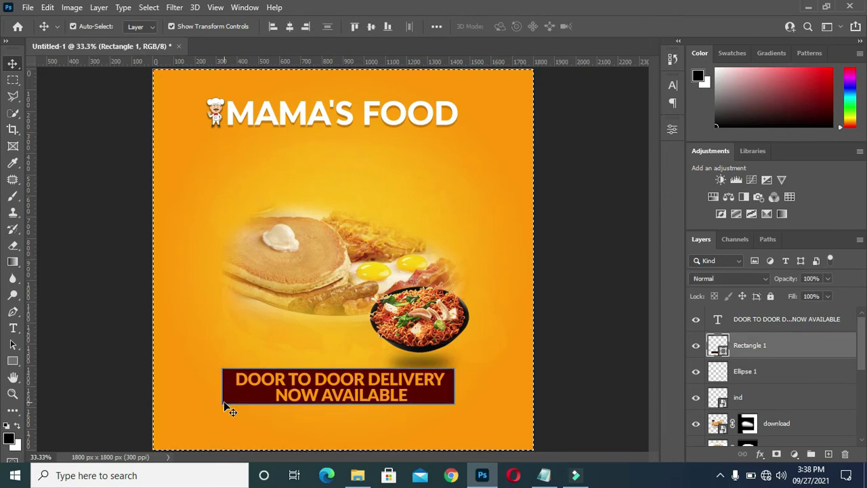
{"action": "left_click", "coordinate": [290, 26]}
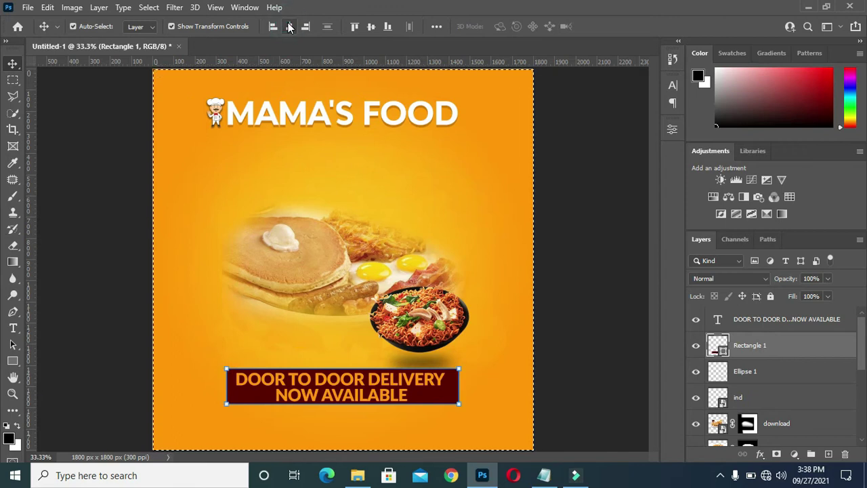
{"action": "left_click", "coordinate": [751, 323]}
{"action": "left_click", "coordinate": [291, 27]}
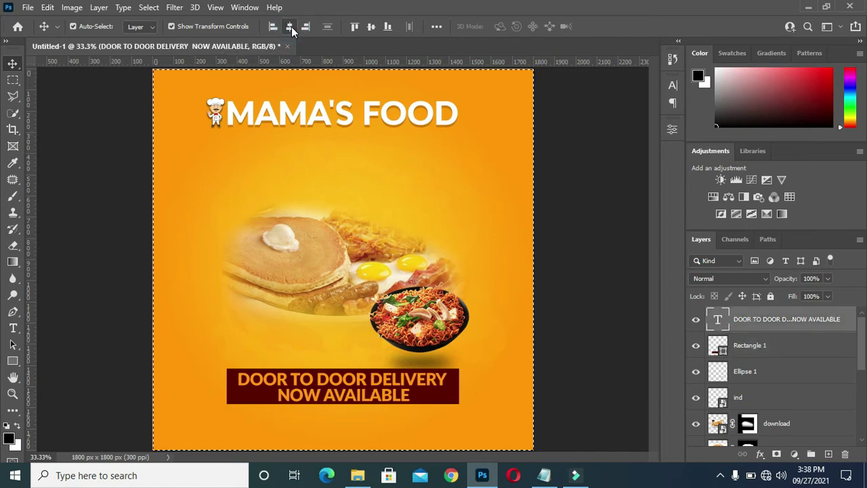
{"action": "left_click", "coordinate": [291, 28]}
{"action": "key", "text": "ctrl"}
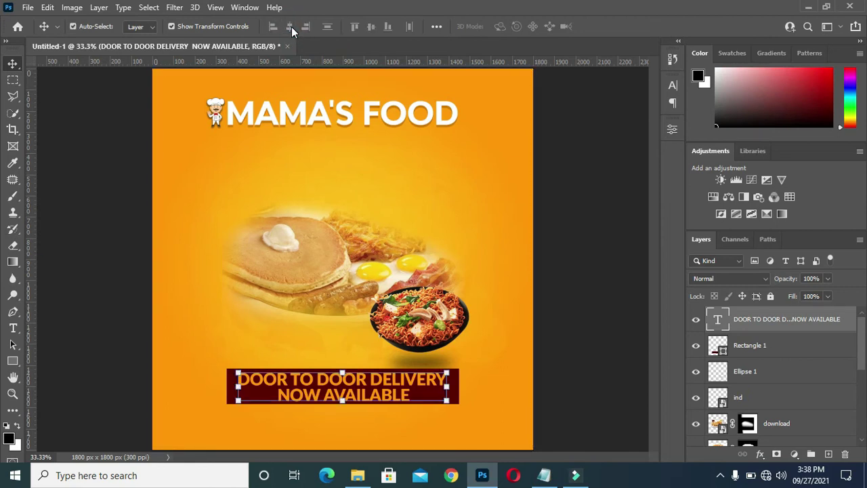
{"action": "left_click", "coordinate": [564, 112]}
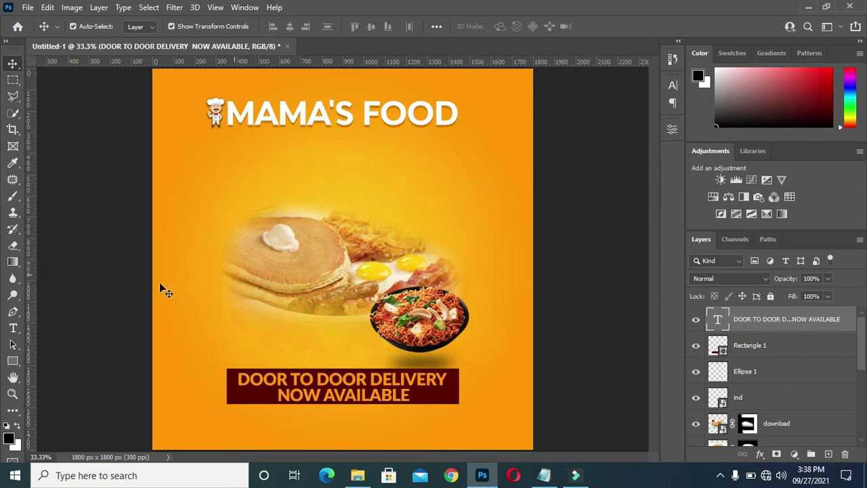
{"action": "left_click", "coordinate": [102, 275]}
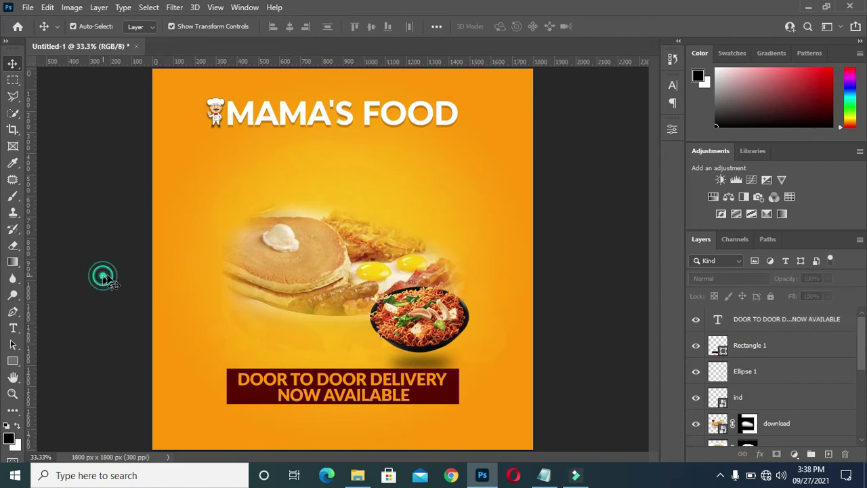
Duplicate the delivery text and move the copy below the banner
{"action": "left_click", "coordinate": [335, 387]}
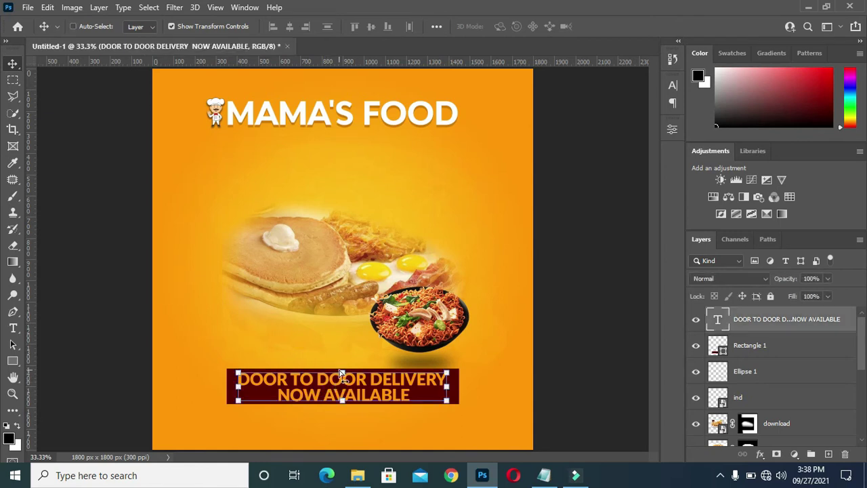
{"action": "key", "text": "ctrl+j"}
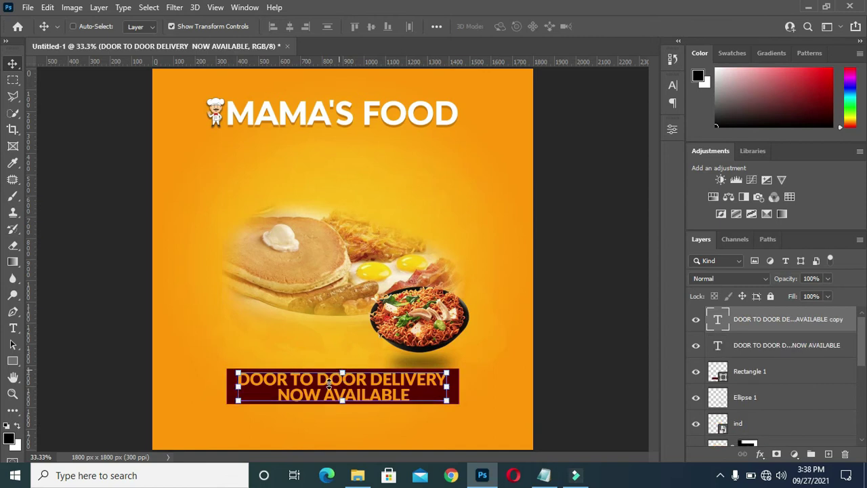
{"action": "left_click_drag", "start_coordinate": [329, 384], "coordinate": [328, 424]}
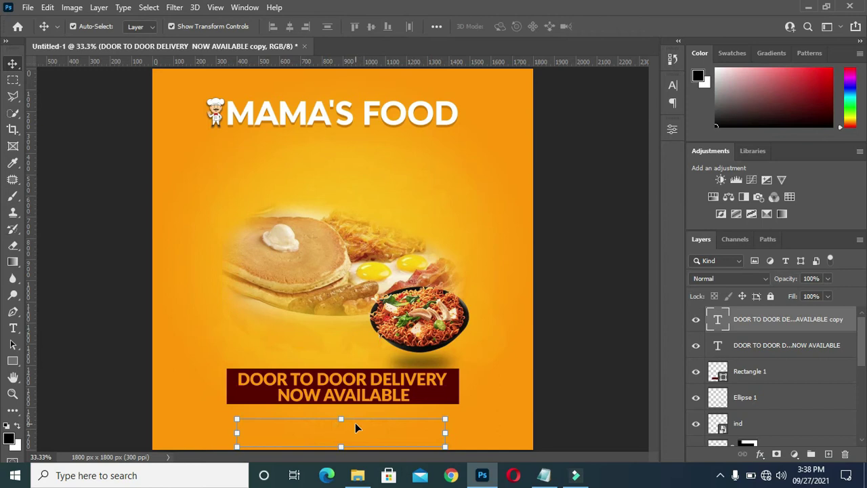
Colour the copy dark maroon #5b0101, sampled from the banner
{"action": "left_click", "coordinate": [672, 85]}
{"action": "left_click", "coordinate": [635, 158]}
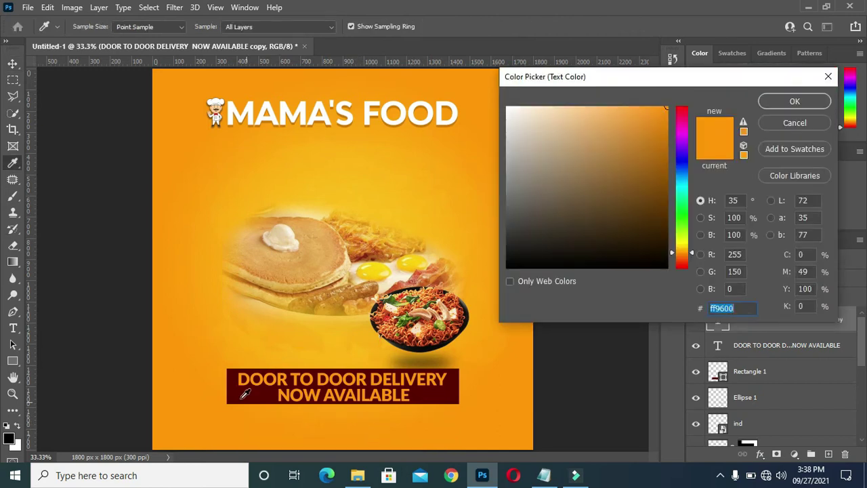
{"action": "left_click", "coordinate": [241, 397]}
{"action": "left_click", "coordinate": [794, 101]}
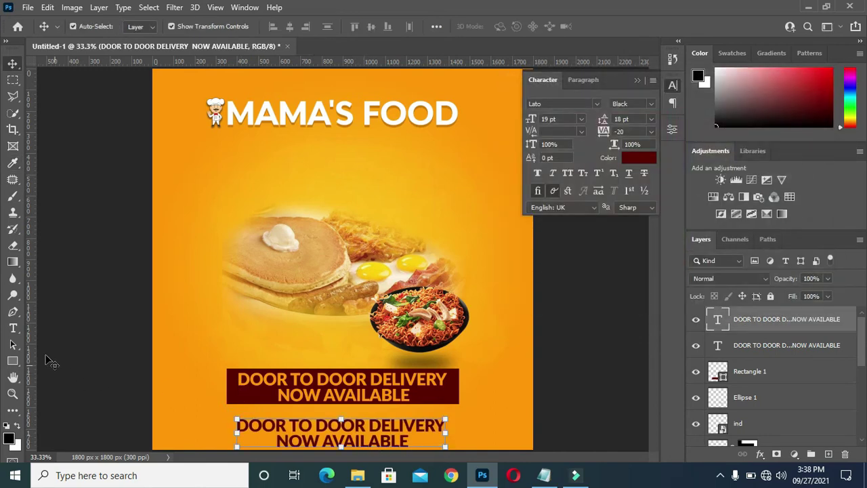
Select all of the lower copy's text for editing
{"action": "left_click", "coordinate": [13, 328]}
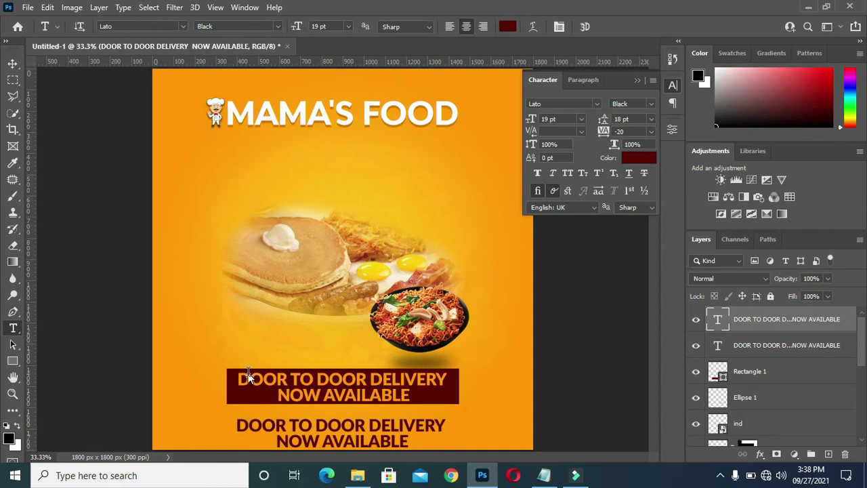
{"action": "left_click", "coordinate": [275, 380]}
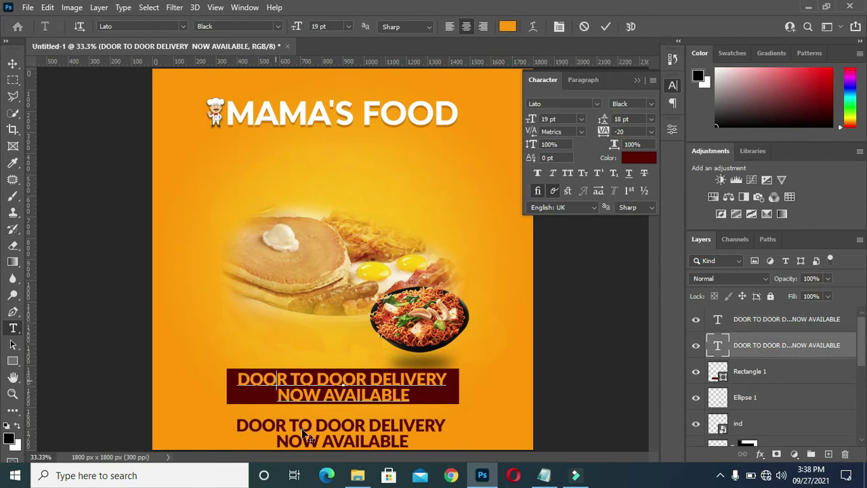
{"action": "left_click", "coordinate": [606, 27]}
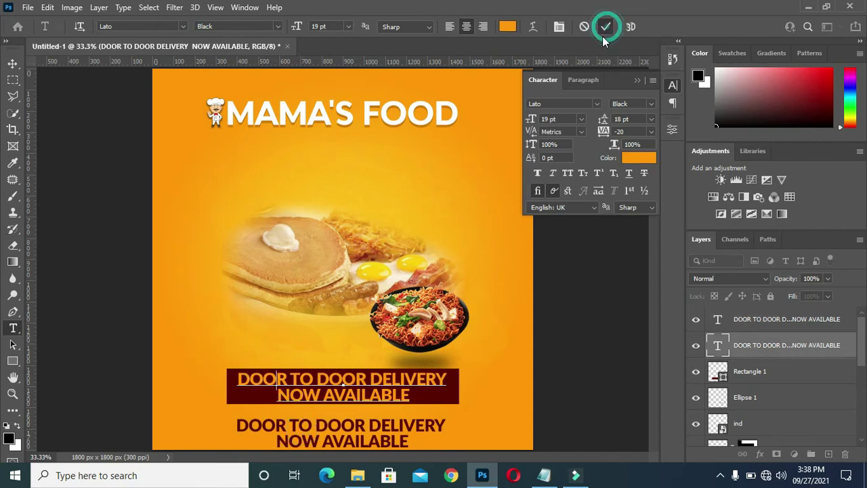
{"action": "left_click", "coordinate": [343, 428]}
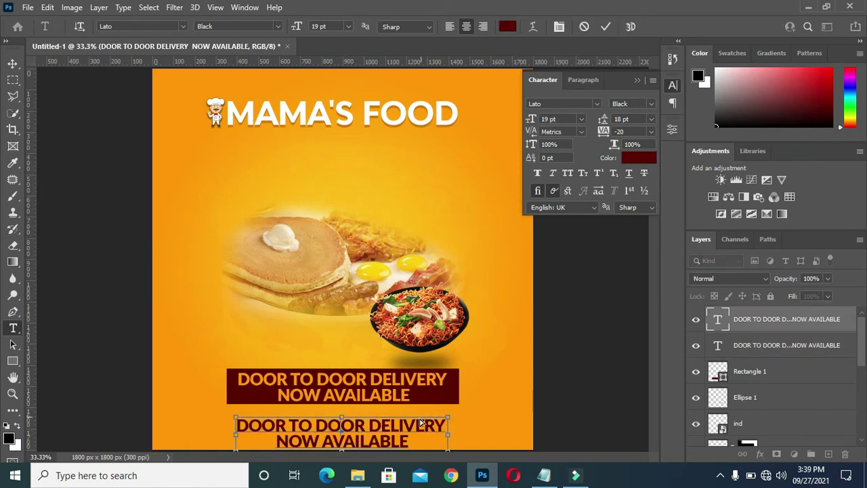
{"action": "key", "text": "ctrl+a"}
Copy the Call line with both phone numbers from Notepad and paste it over the lower text
{"action": "left_click", "coordinate": [544, 475]}
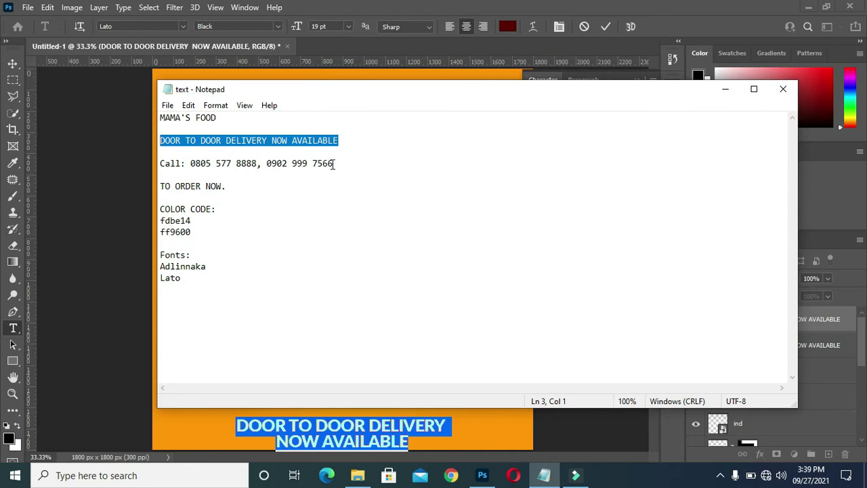
{"action": "left_click_drag", "start_coordinate": [333, 165], "coordinate": [158, 164]}
{"action": "key", "text": "ctrl+c"}
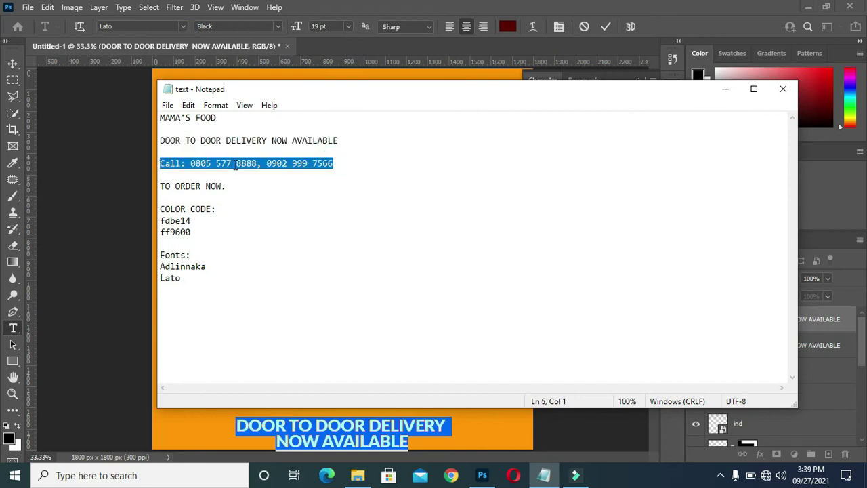
{"action": "left_click", "coordinate": [546, 475]}
{"action": "key", "text": "ctrl+v"}
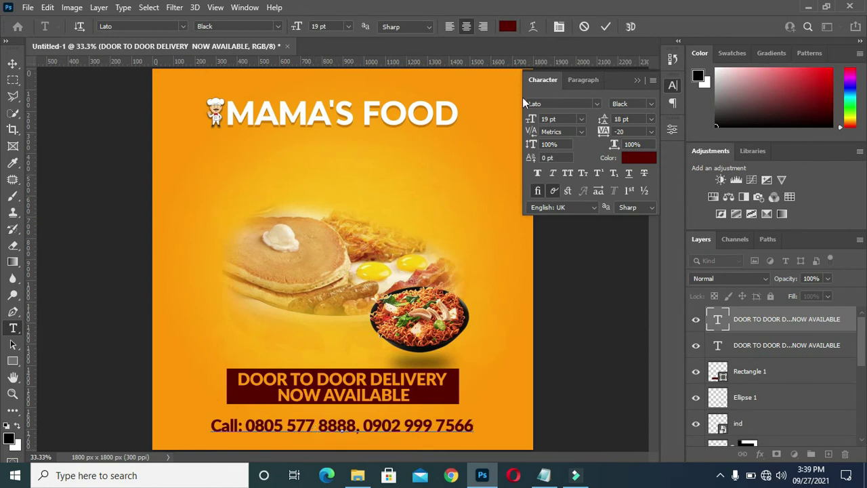
Resize the Call line to 12 pt and move it just under the banner
{"action": "left_click", "coordinate": [605, 34]}
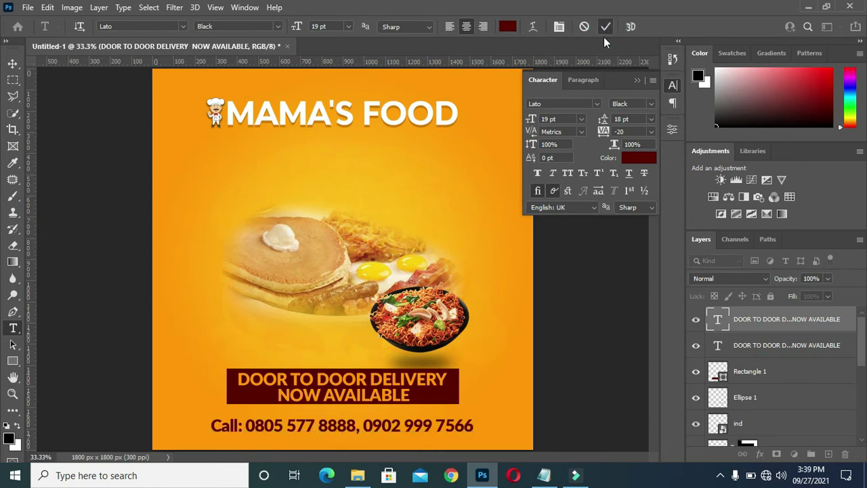
{"action": "left_click_drag", "start_coordinate": [536, 129], "coordinate": [523, 120]}
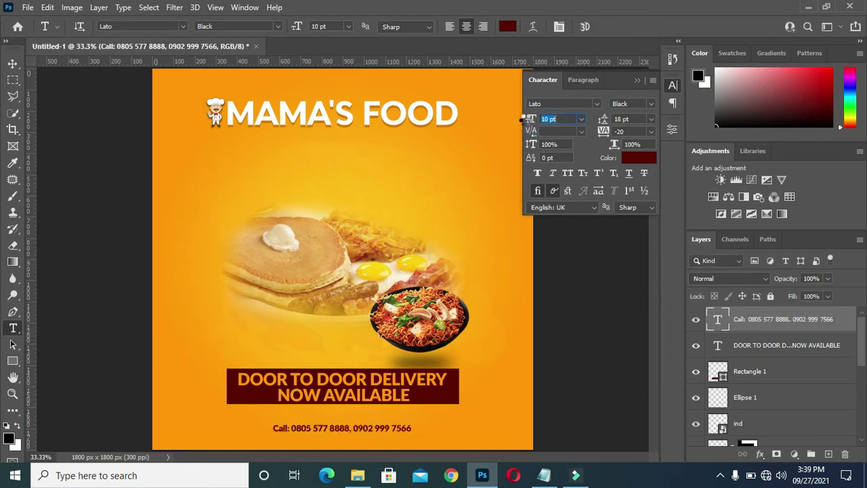
{"action": "left_click_drag", "start_coordinate": [523, 119], "coordinate": [529, 120]}
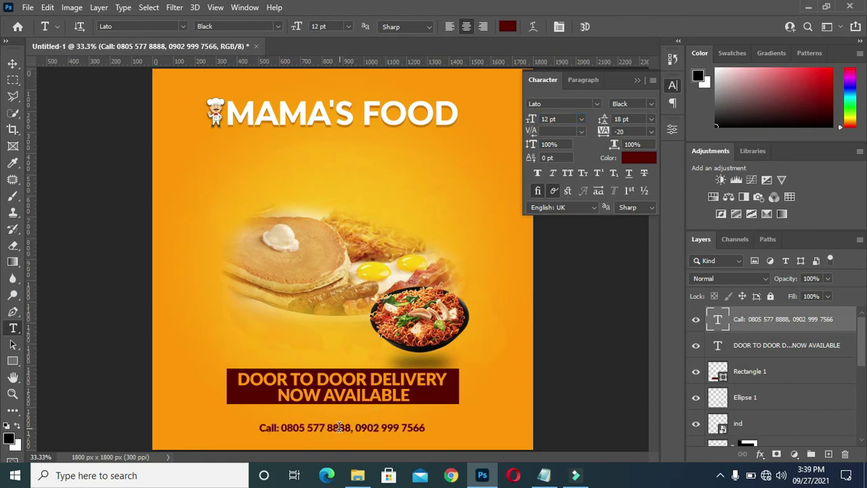
{"action": "mouse_move", "coordinate": [341, 433]}
{"action": "left_mouse_down"}
{"action": "mouse_move", "coordinate": [334, 413]}
{"action": "mouse_move", "coordinate": [340, 418]}
{"action": "left_mouse_up"}
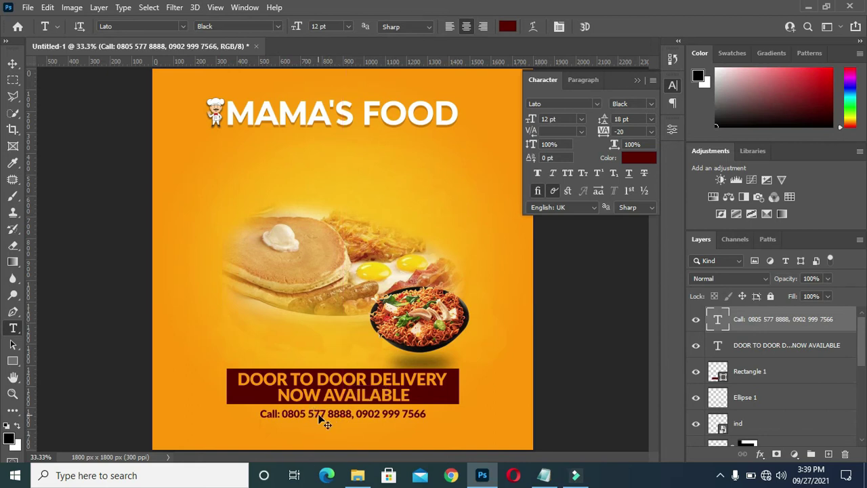
Duplicate the Call line below the original and select TO ORDER NOW. in Notepad
{"action": "key", "text": "ctrl+j"}
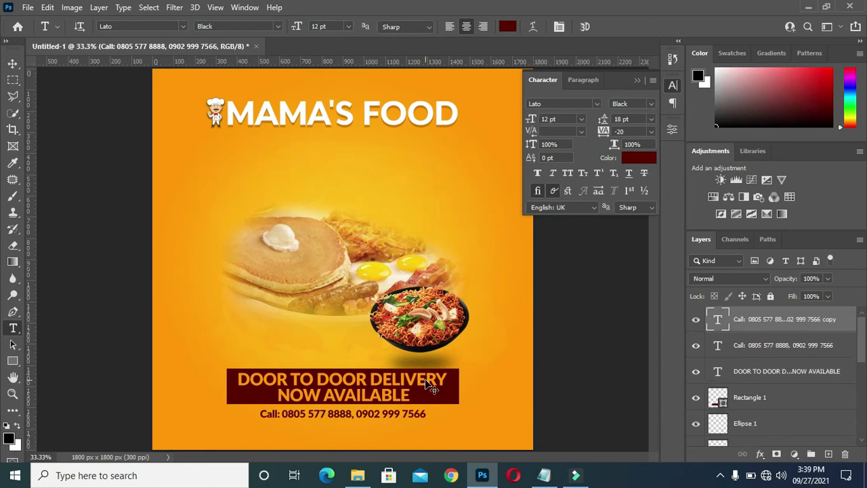
{"action": "left_click_drag", "start_coordinate": [348, 416], "coordinate": [348, 430]}
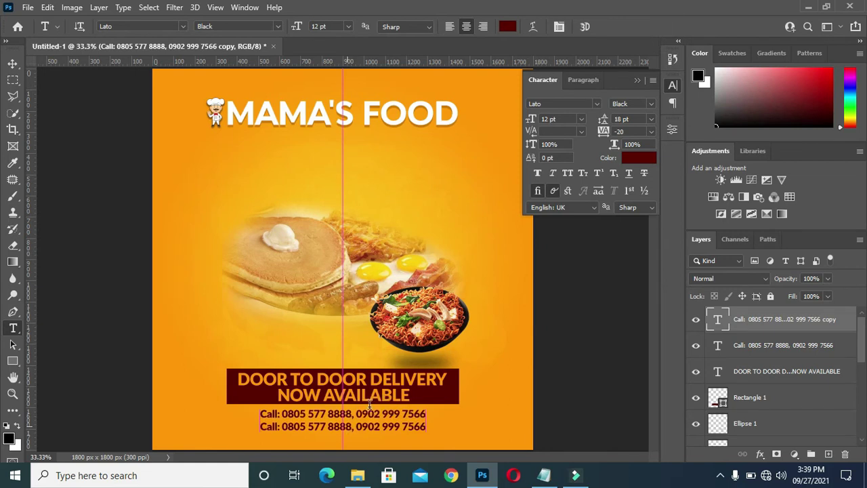
{"action": "left_click", "coordinate": [544, 475]}
{"action": "left_click_drag", "start_coordinate": [227, 192], "coordinate": [162, 191]}
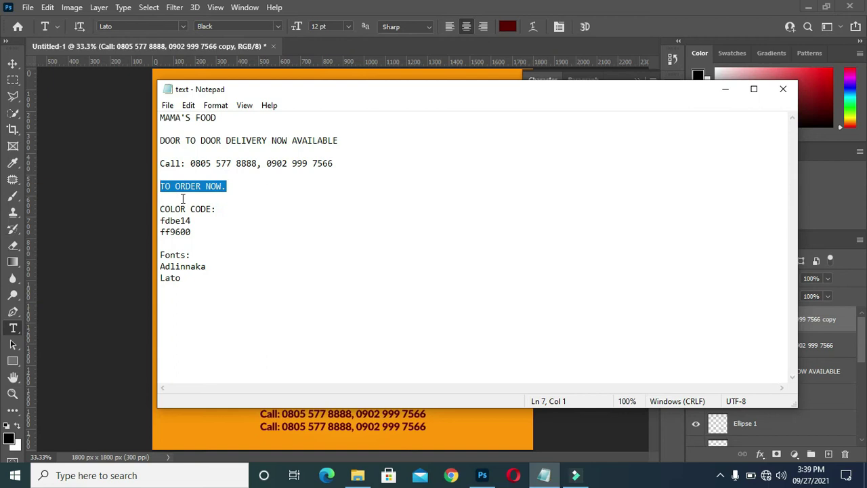
Replace the lower duplicate line's text with TO ORDER NOW. pasted from Notepad
{"action": "left_click", "coordinate": [724, 89]}
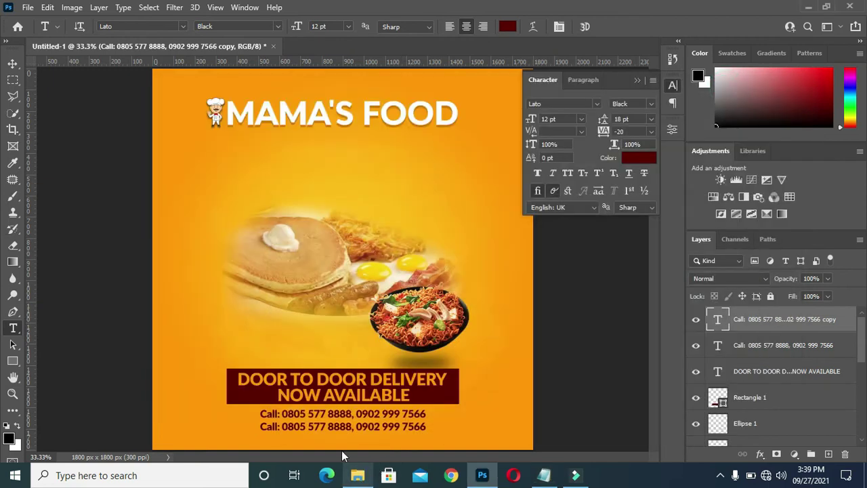
{"action": "left_click", "coordinate": [335, 425]}
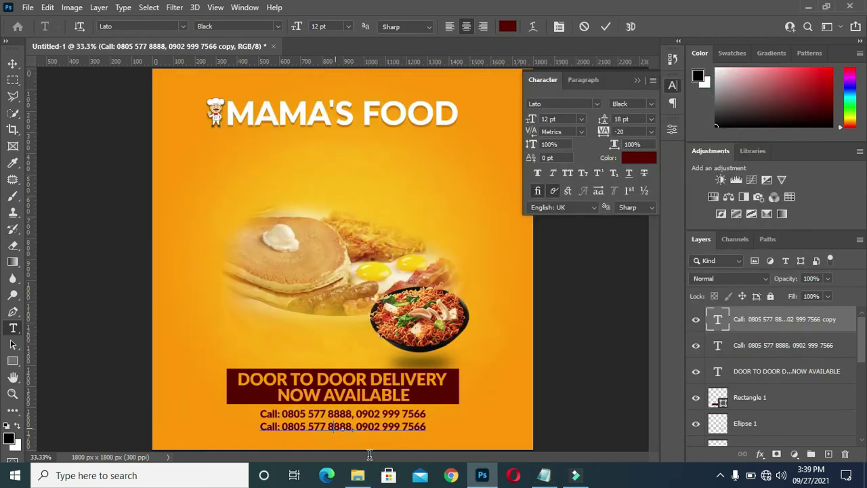
{"action": "key", "text": "ctrl+a"}
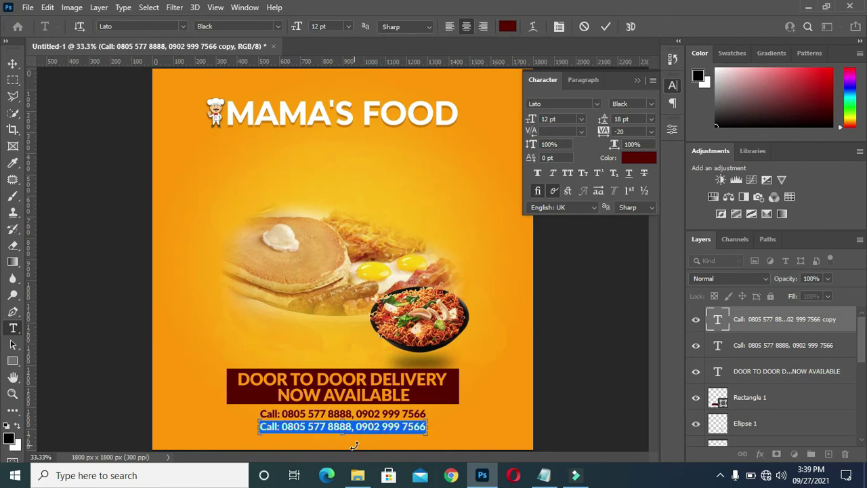
{"action": "type", "text": "TO ORDER NOW."}
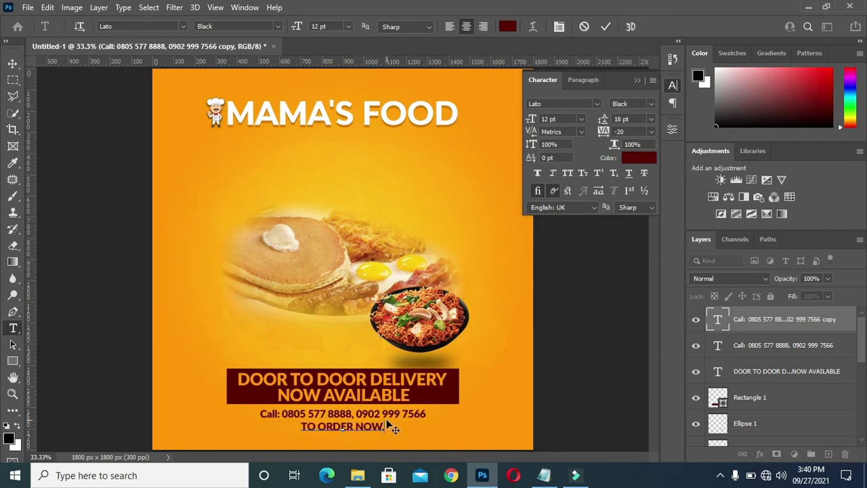
{"action": "left_click", "coordinate": [606, 27]}
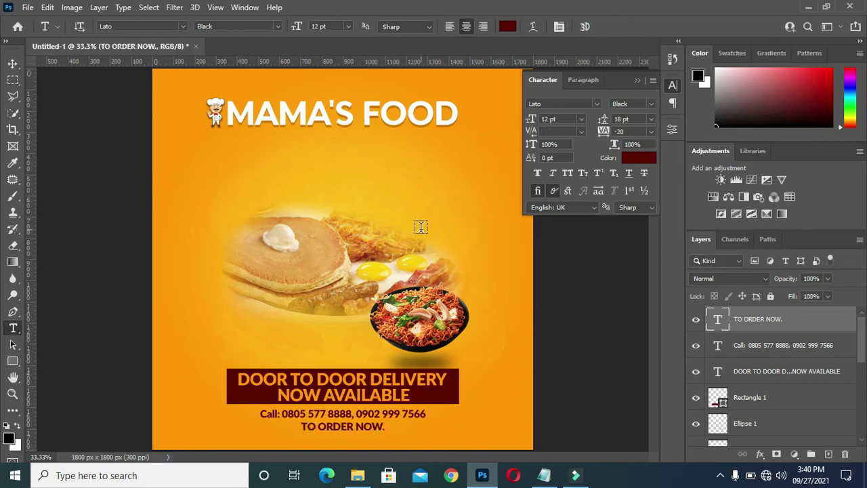
{"action": "left_click", "coordinate": [13, 64]}
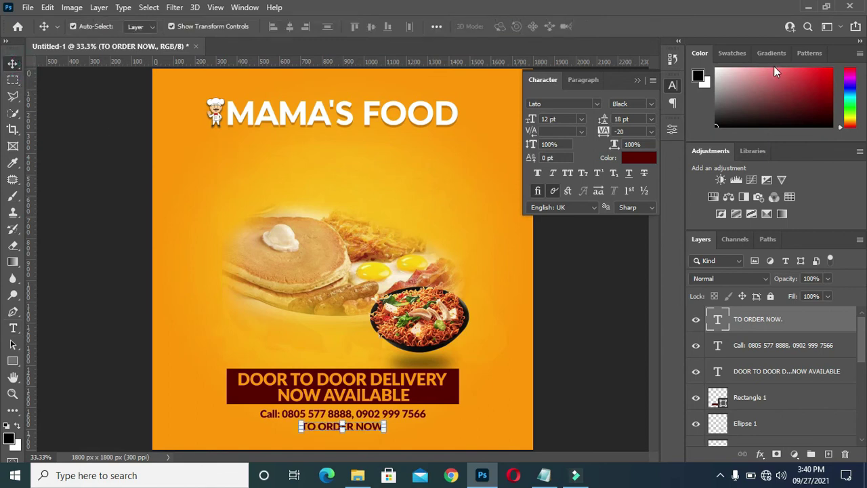
{"action": "left_click", "coordinate": [637, 80]}
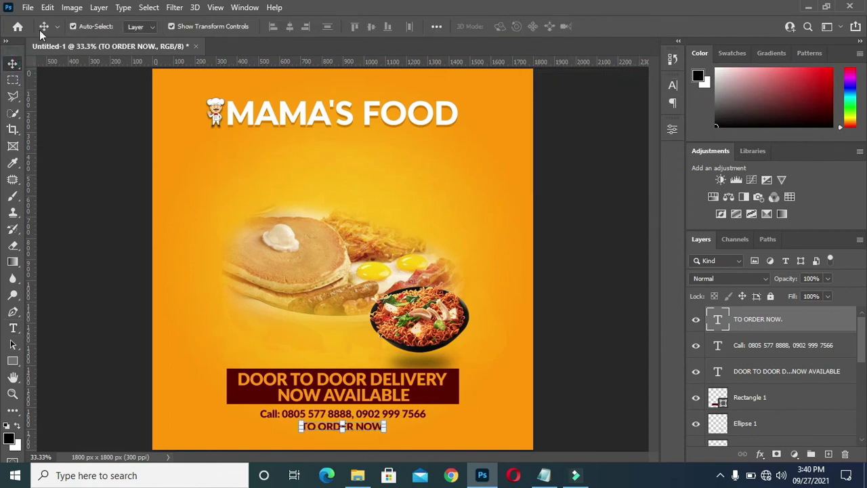
Pick the Brush tool with the halftone 2 preset at a reduced size
{"action": "left_click", "coordinate": [29, 7]}
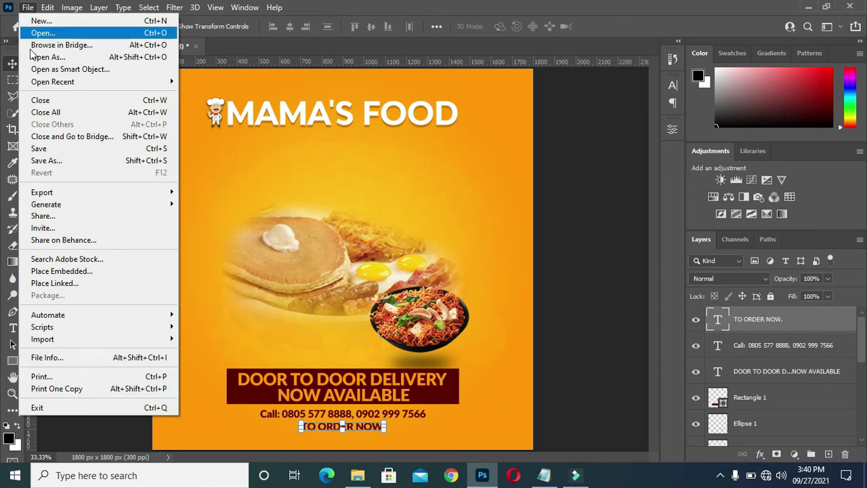
{"action": "left_click", "coordinate": [28, 8]}
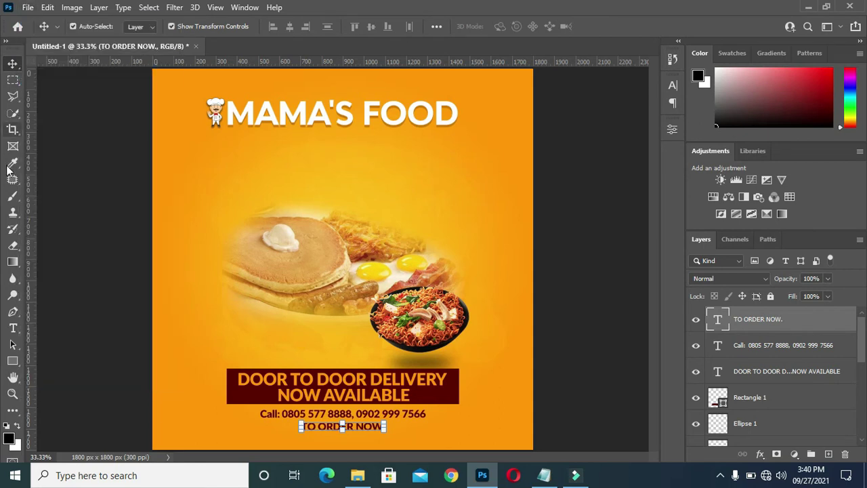
{"action": "left_click", "coordinate": [15, 197]}
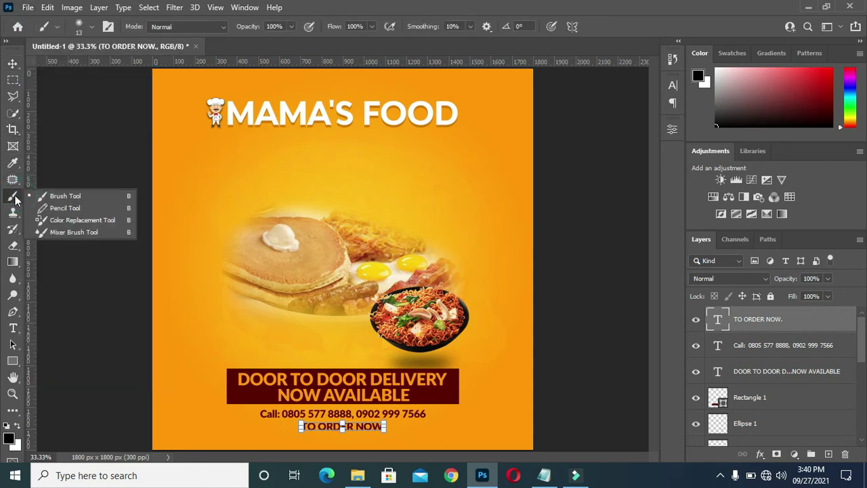
{"action": "left_click", "coordinate": [65, 196]}
{"action": "left_click", "coordinate": [91, 27]}
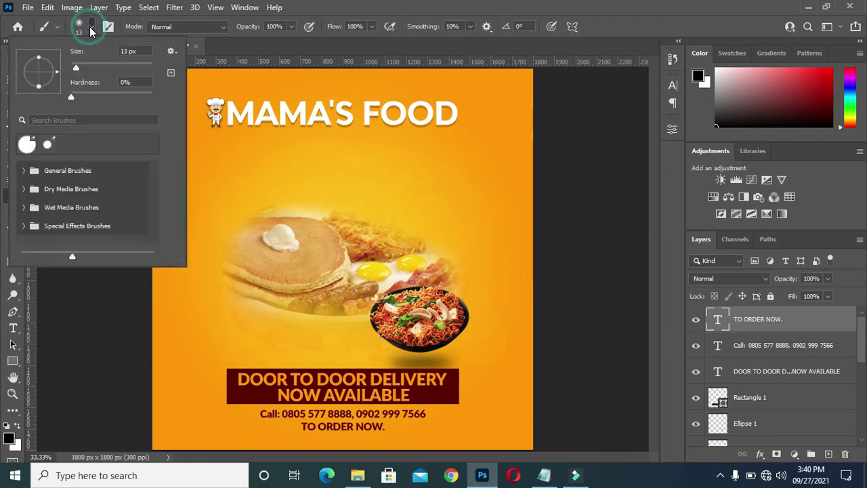
{"action": "scroll", "coordinate": [93, 209], "scroll_direction": "down", "scroll_amount": 1}
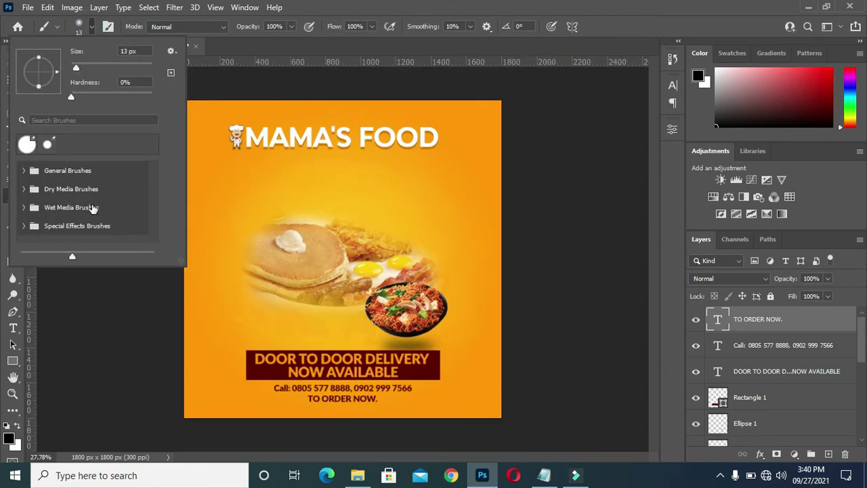
{"action": "scroll", "coordinate": [93, 205], "scroll_direction": "up", "scroll_amount": 2}
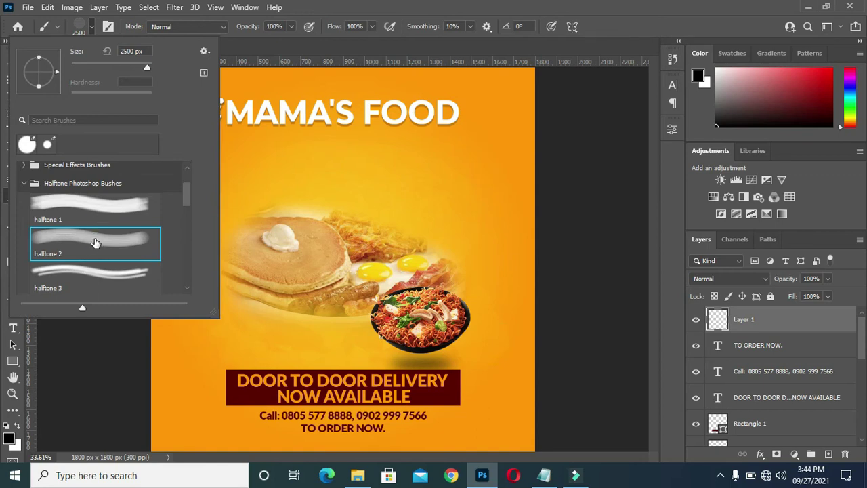
{"action": "left_click", "coordinate": [94, 242]}
{"action": "mouse_move", "coordinate": [147, 67]}
{"action": "left_mouse_down"}
{"action": "mouse_move", "coordinate": [95, 70]}
{"action": "mouse_move", "coordinate": [132, 72]}
{"action": "left_mouse_up"}
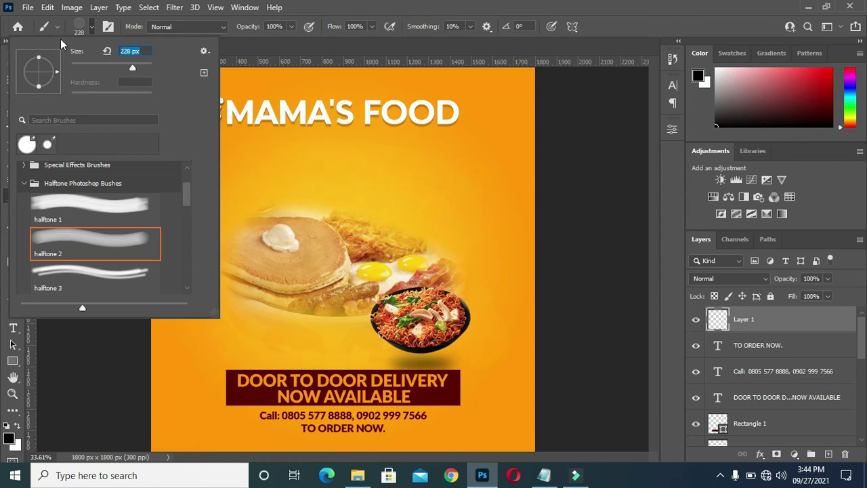
{"action": "left_click", "coordinate": [92, 28]}
Stamp white halftone dots in the bottom-left and top-right corners, then add a new layer
{"action": "key", "text": "bracketright"}
{"action": "key", "text": "bracketright"}
{"action": "key", "text": "bracketright"}
{"action": "key", "text": "bracketright"}
{"action": "key", "text": "bracketright"}
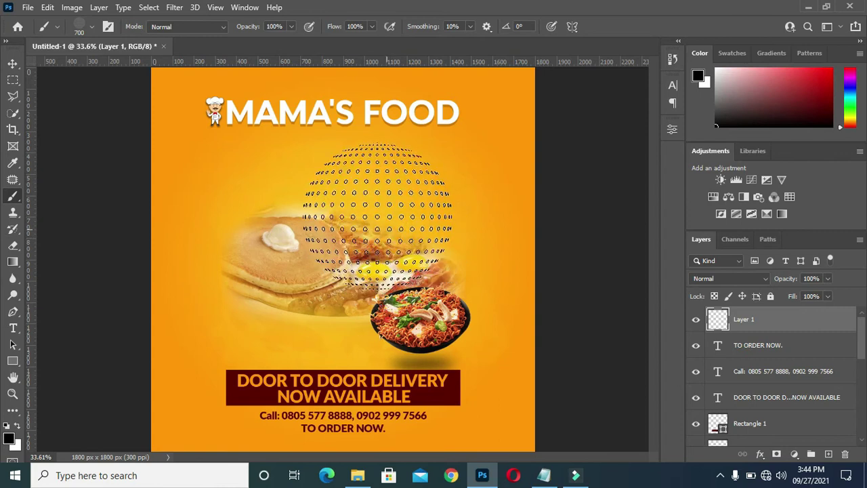
{"action": "key", "text": "ctrl+minus"}
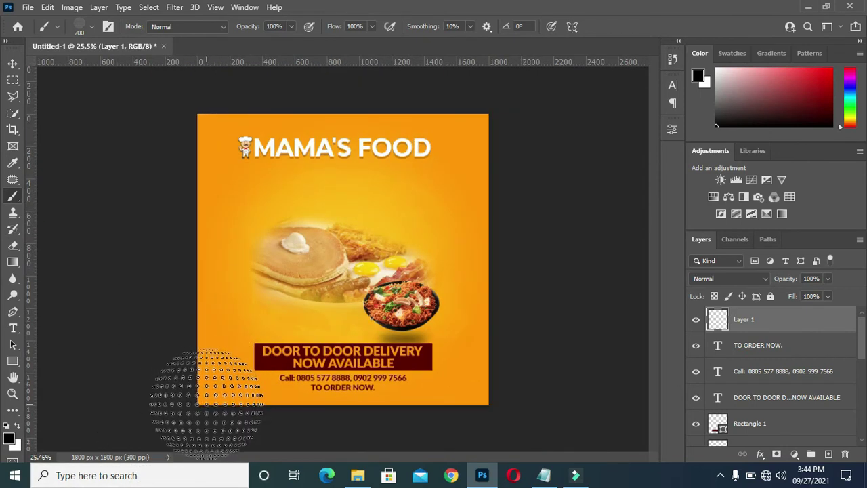
{"action": "left_click", "coordinate": [207, 405]}
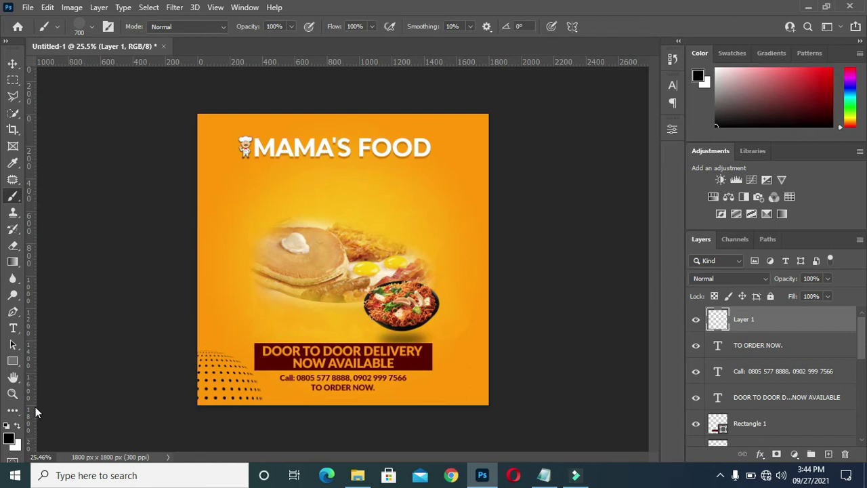
{"action": "key", "text": "ctrl+z"}
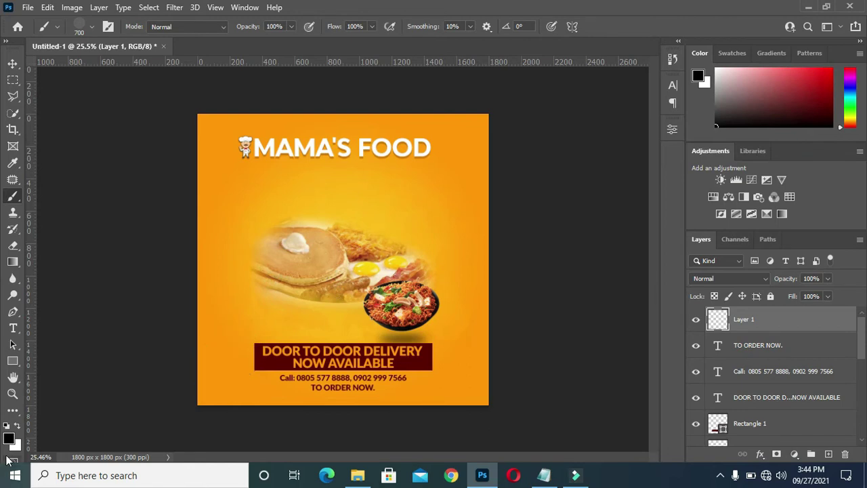
{"action": "left_click", "coordinate": [18, 425]}
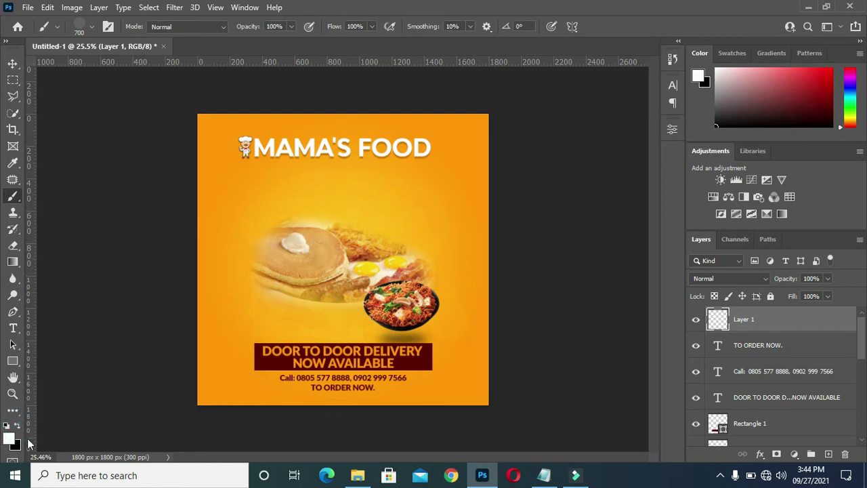
{"action": "left_click", "coordinate": [200, 404]}
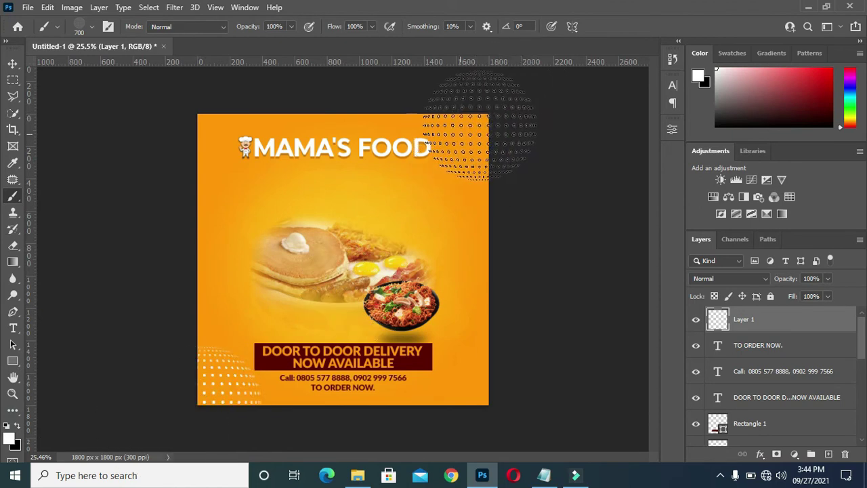
{"action": "left_click", "coordinate": [496, 120]}
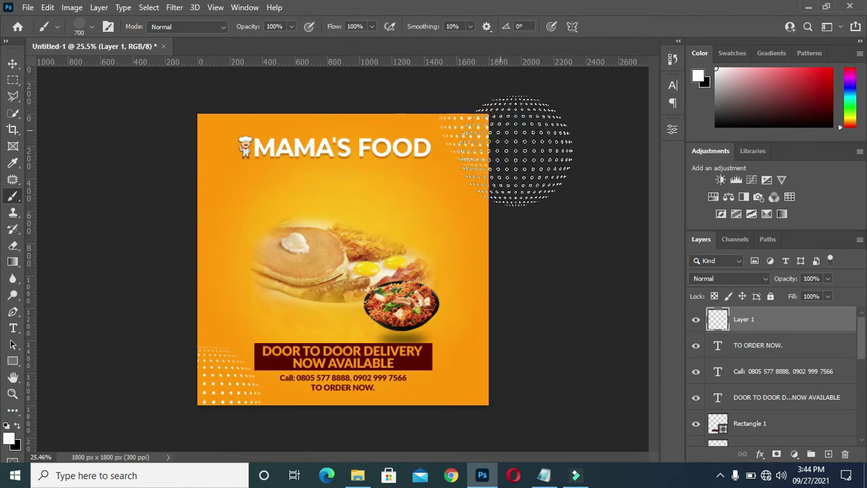
{"action": "left_click", "coordinate": [829, 453]}
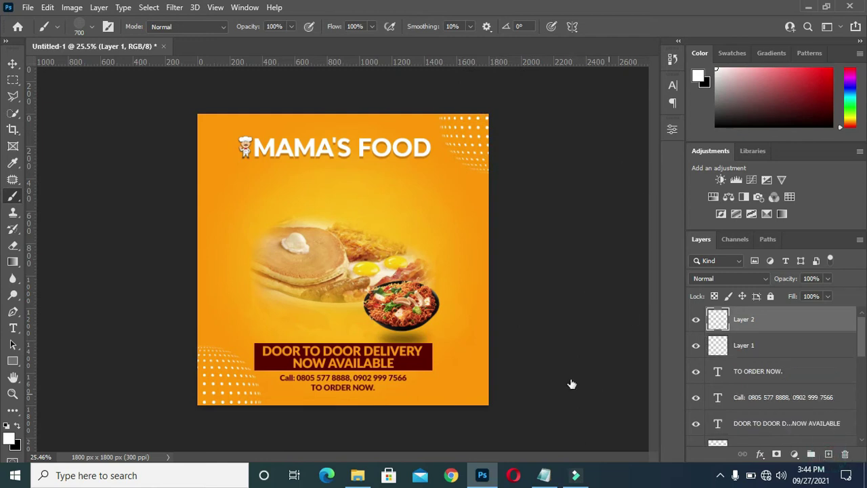
Try halftone brush tips 3 through 9 in the brush preset picker
{"action": "left_click", "coordinate": [91, 26]}
{"action": "scroll", "coordinate": [114, 250], "scroll_direction": "down", "scroll_amount": 2}
{"action": "scroll", "coordinate": [114, 256], "scroll_direction": "down", "scroll_amount": 1}
{"action": "left_click", "coordinate": [111, 238]}
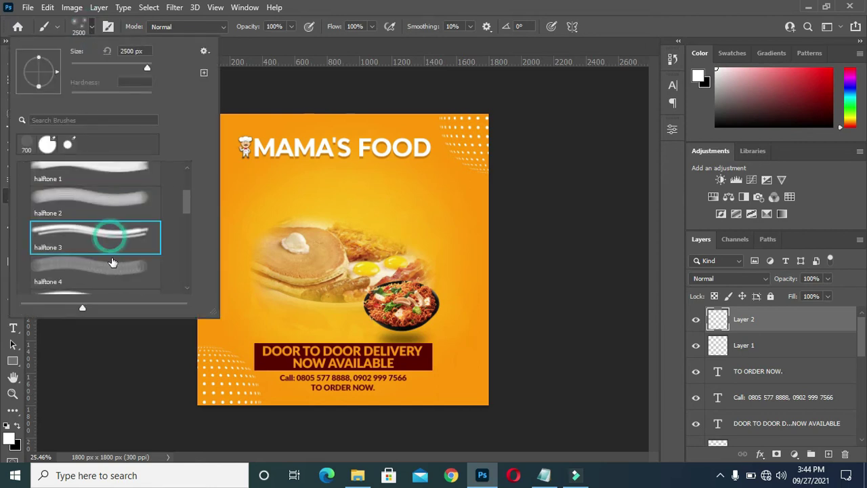
{"action": "left_click", "coordinate": [119, 272]}
{"action": "scroll", "coordinate": [244, 253], "scroll_direction": "down", "scroll_amount": 1, "text": "alt"}
{"action": "scroll", "coordinate": [115, 257], "scroll_direction": "down", "scroll_amount": 1}
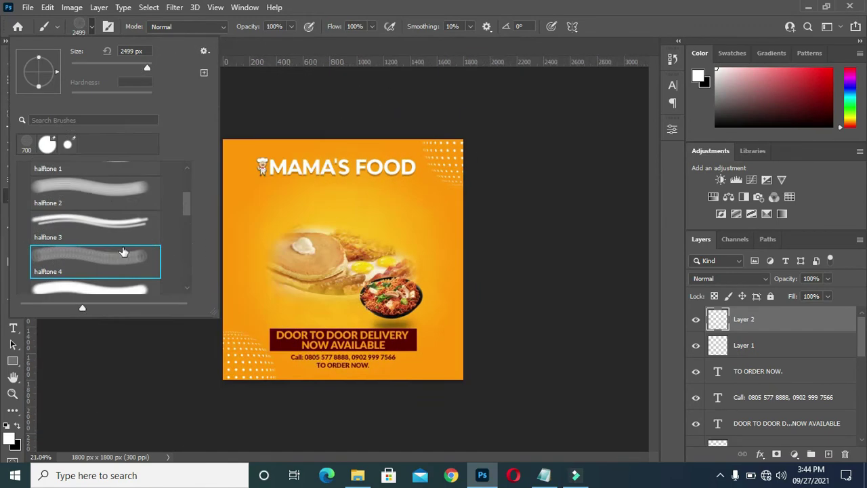
{"action": "scroll", "coordinate": [105, 261], "scroll_direction": "down", "scroll_amount": 1}
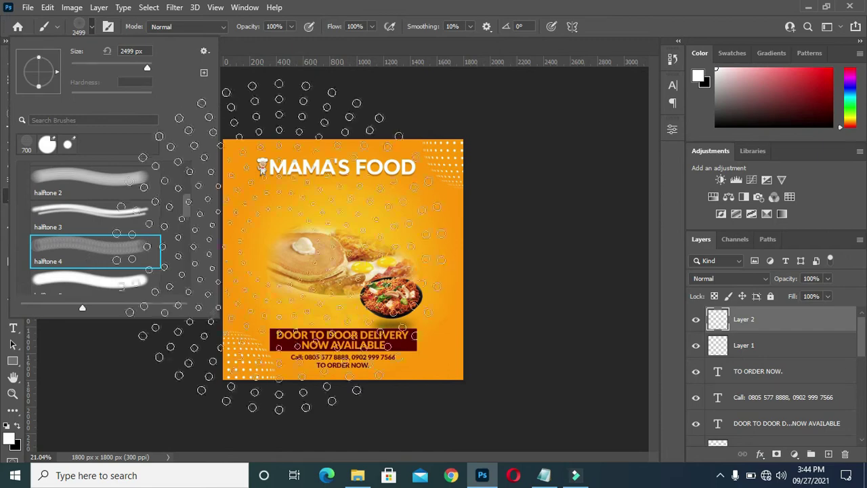
{"action": "scroll", "coordinate": [335, 256], "scroll_direction": "up", "scroll_amount": 3, "text": "alt"}
{"action": "scroll", "coordinate": [291, 252], "scroll_direction": "up", "scroll_amount": 1, "text": "alt"}
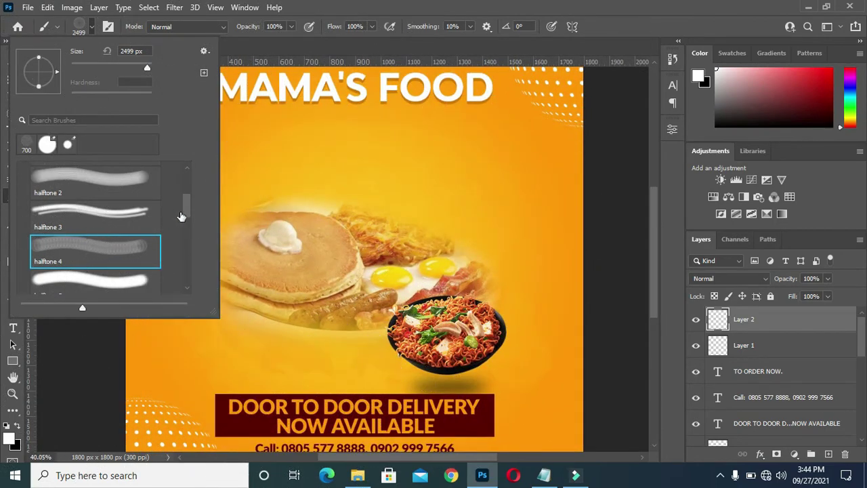
{"action": "scroll", "coordinate": [186, 216], "scroll_direction": "down", "scroll_amount": 2}
{"action": "left_click", "coordinate": [126, 231]}
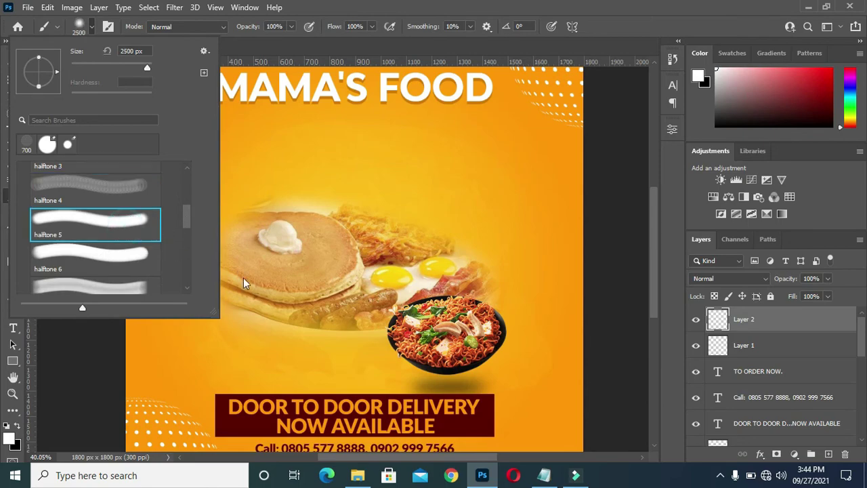
{"action": "left_click", "coordinate": [140, 253]}
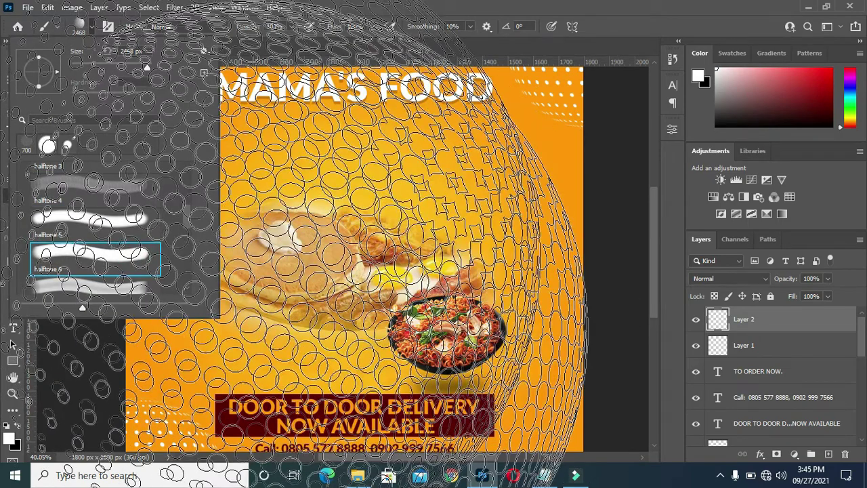
{"action": "left_click_drag", "start_coordinate": [188, 218], "coordinate": [188, 242]}
{"action": "left_click", "coordinate": [126, 241]}
{"action": "left_click", "coordinate": [80, 268]}
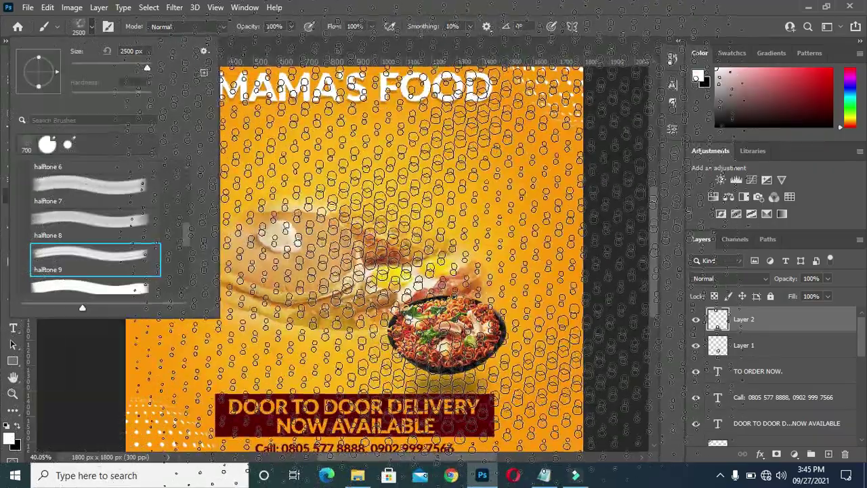
Resize and compare halftone 8 and 13, settling on halftone 14 at a reduced size
{"action": "left_click_drag", "start_coordinate": [149, 74], "coordinate": [138, 71]}
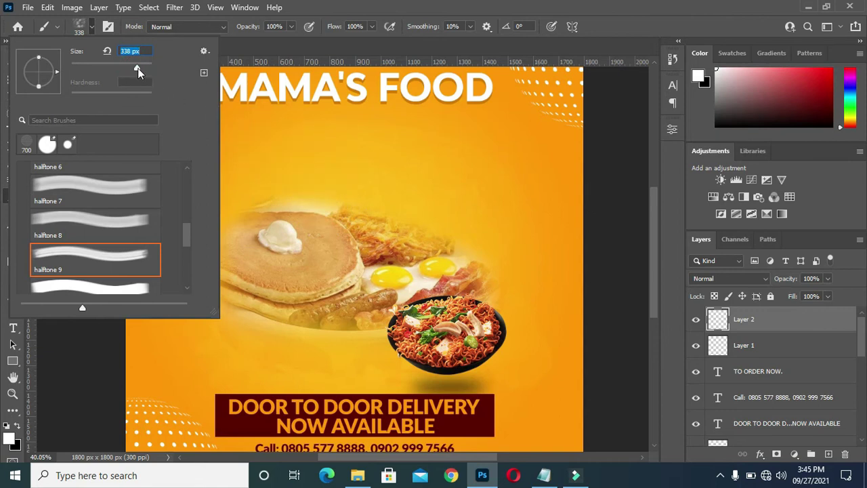
{"action": "left_click_drag", "start_coordinate": [138, 67], "coordinate": [139, 68]}
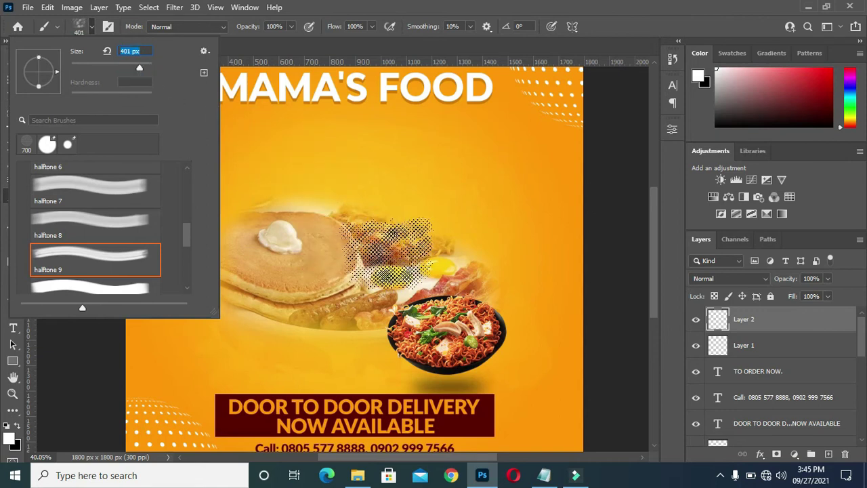
{"action": "left_click", "coordinate": [95, 231]}
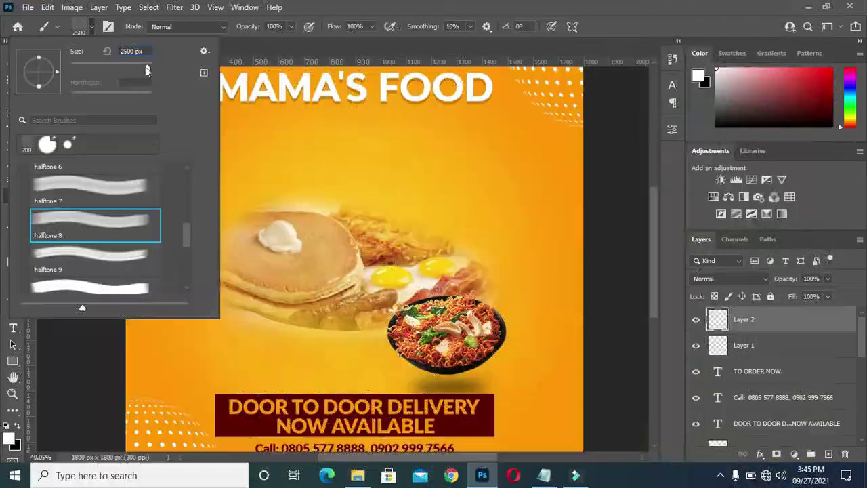
{"action": "left_click_drag", "start_coordinate": [145, 69], "coordinate": [141, 67]}
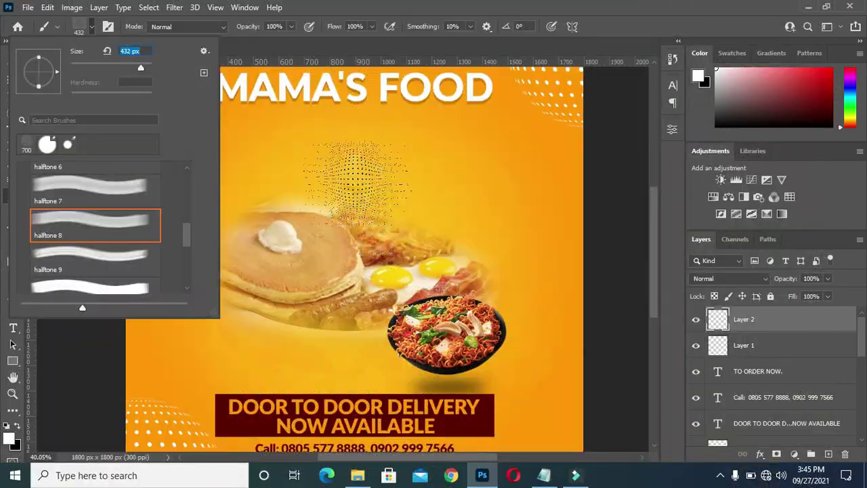
{"action": "scroll", "coordinate": [189, 241], "scroll_direction": "down", "scroll_amount": 1}
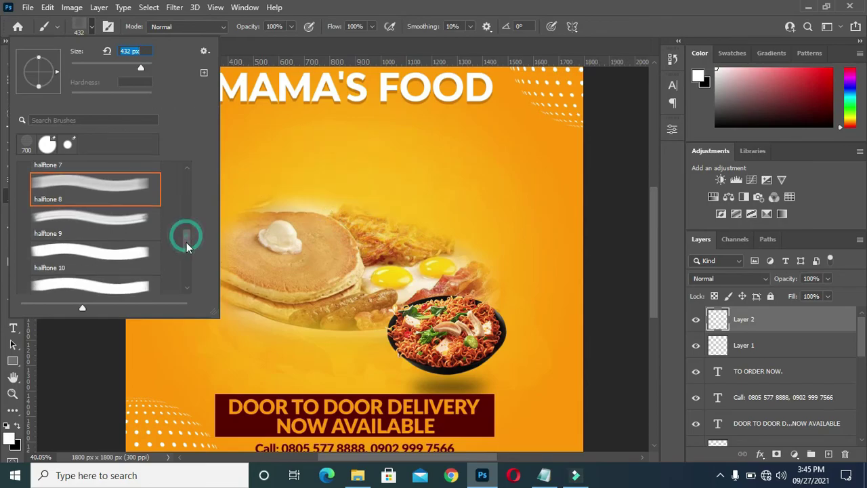
{"action": "scroll", "coordinate": [187, 237], "scroll_direction": "down", "scroll_amount": 3}
{"action": "left_click", "coordinate": [96, 261]}
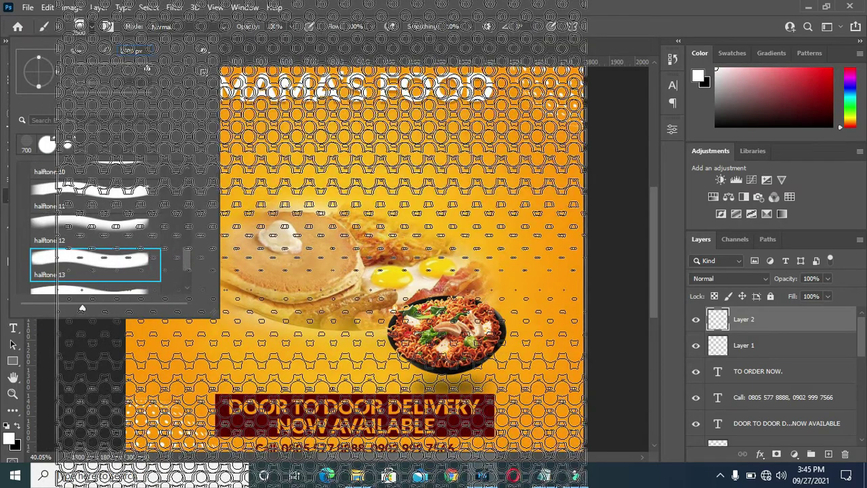
{"action": "left_click_drag", "start_coordinate": [147, 67], "coordinate": [144, 68]}
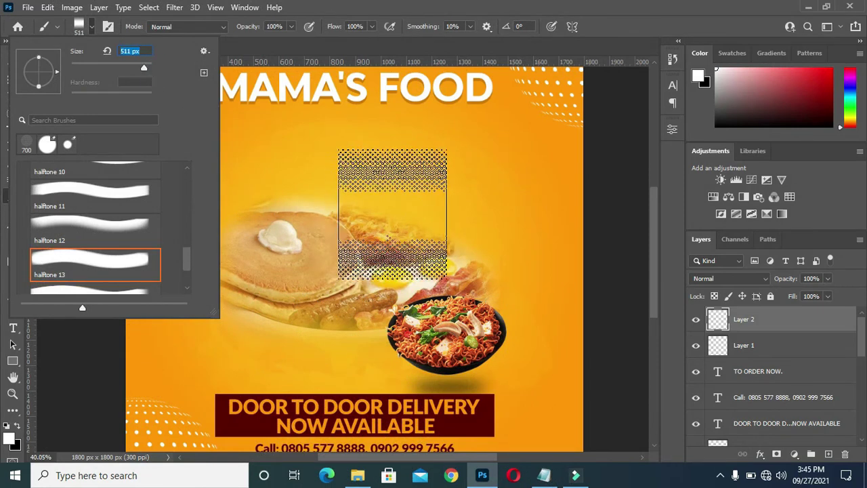
{"action": "scroll", "coordinate": [183, 259], "scroll_direction": "down", "scroll_amount": 1}
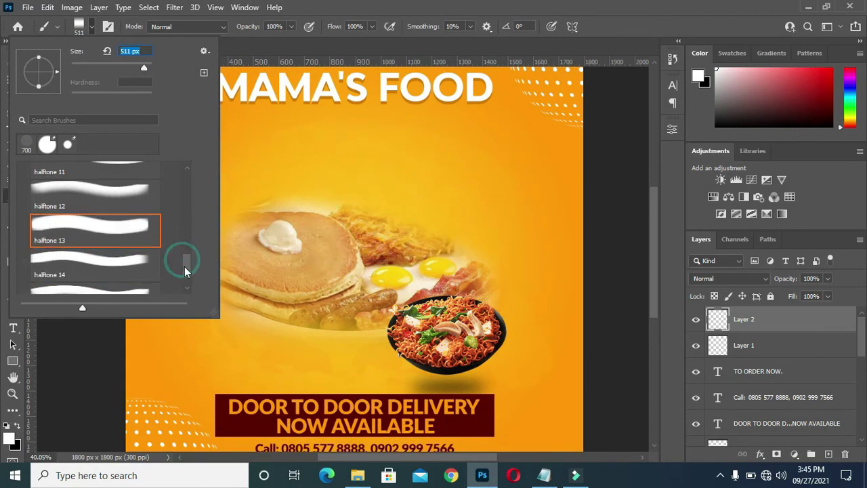
{"action": "left_click", "coordinate": [128, 256]}
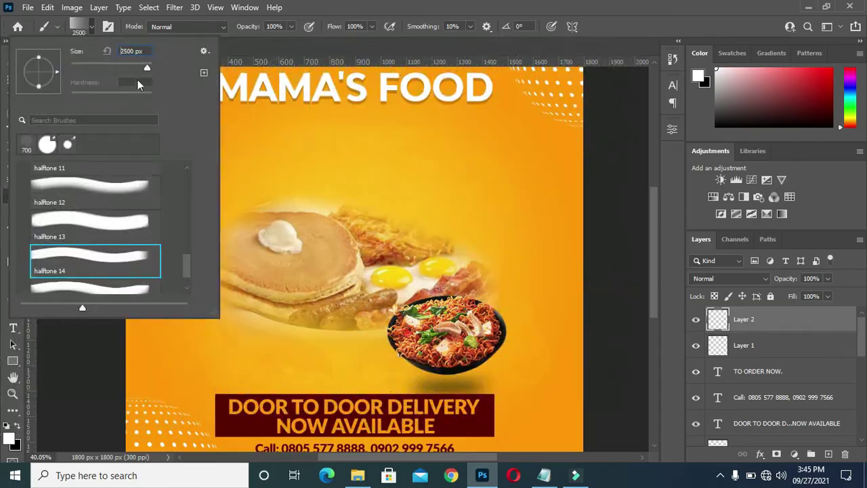
{"action": "left_click_drag", "start_coordinate": [145, 68], "coordinate": [145, 69]}
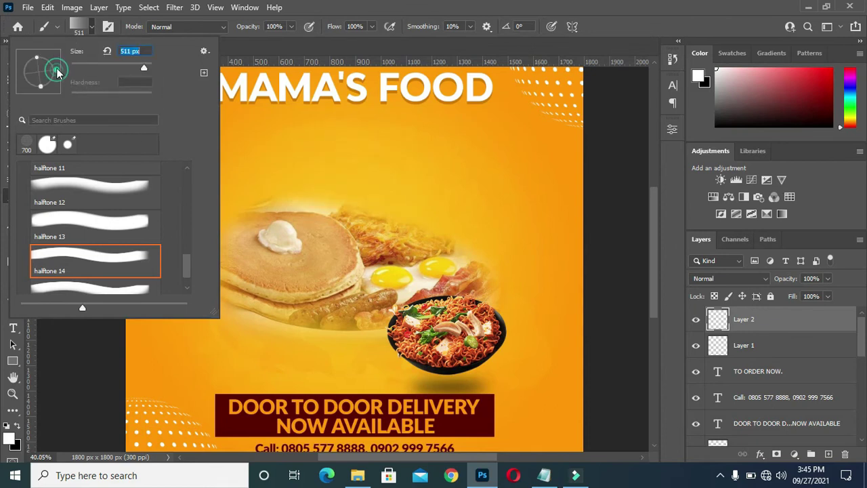
Rotate the halftone 14 tip's angle and stamp white dot patches at the left and right edges
{"action": "mouse_move", "coordinate": [39, 54]}
{"action": "left_mouse_down"}
{"action": "mouse_move", "coordinate": [50, 57]}
{"action": "mouse_move", "coordinate": [29, 79]}
{"action": "mouse_move", "coordinate": [0, 79]}
{"action": "mouse_move", "coordinate": [19, 71]}
{"action": "left_mouse_up"}
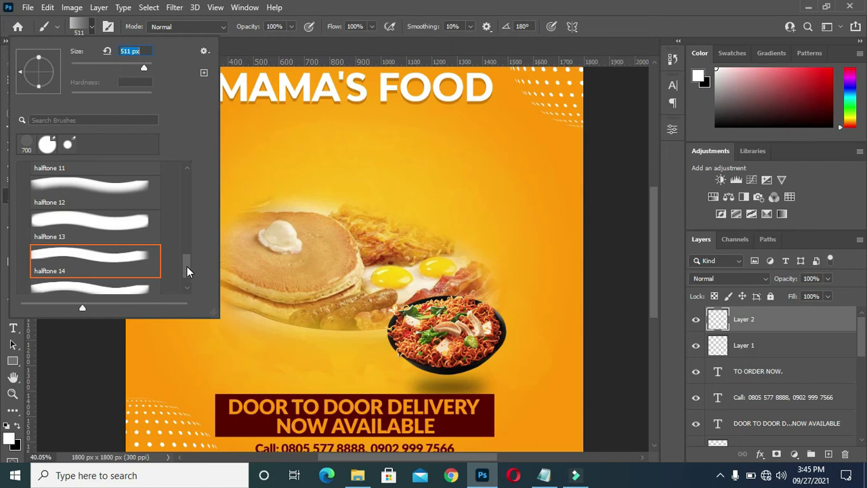
{"action": "left_click", "coordinate": [88, 29]}
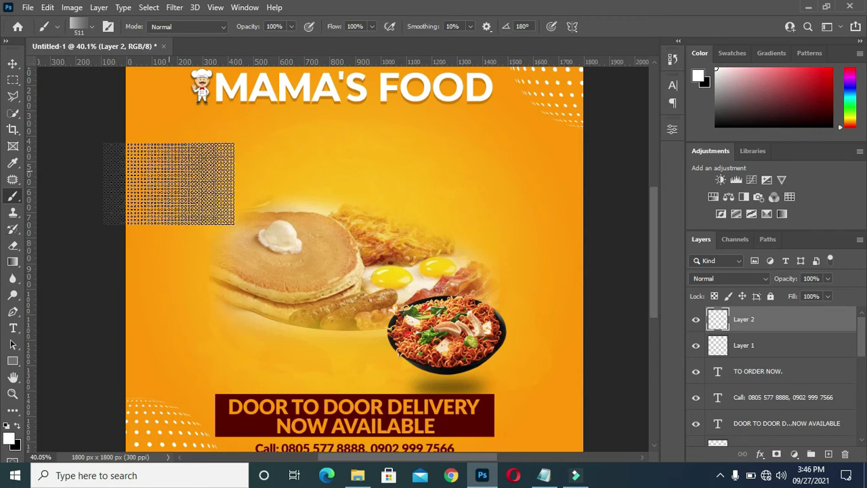
{"action": "left_click", "coordinate": [91, 29]}
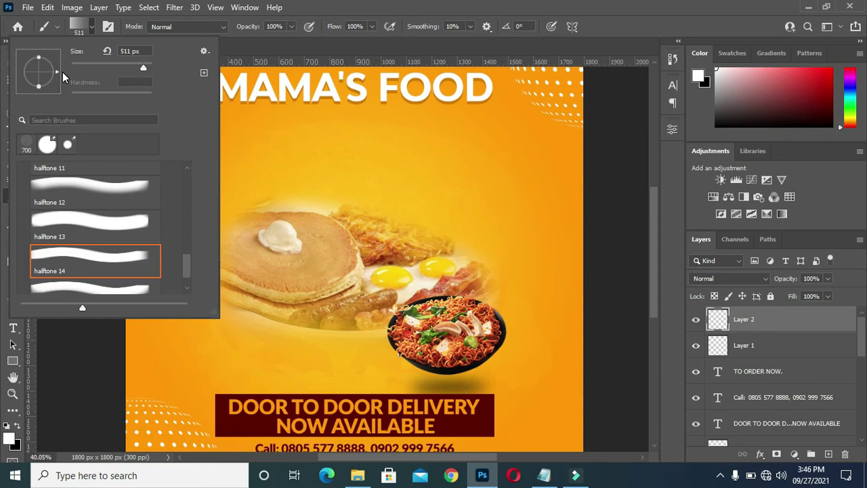
{"action": "left_click", "coordinate": [91, 27]}
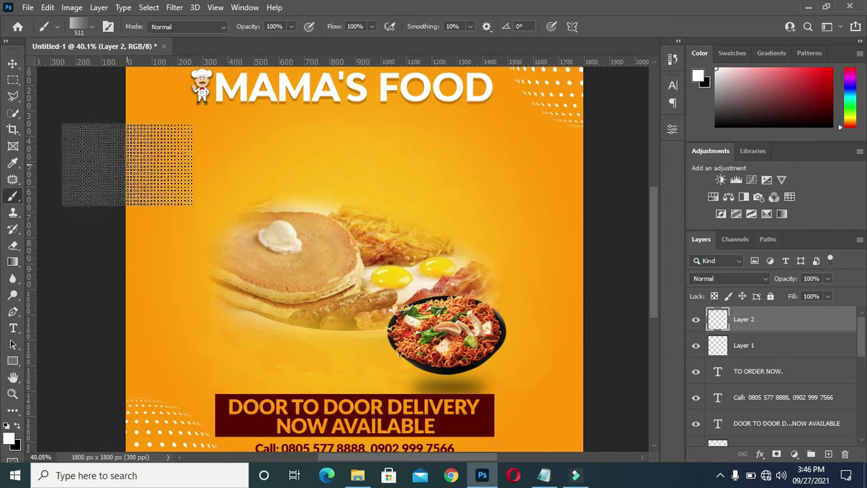
{"action": "left_click", "coordinate": [124, 178]}
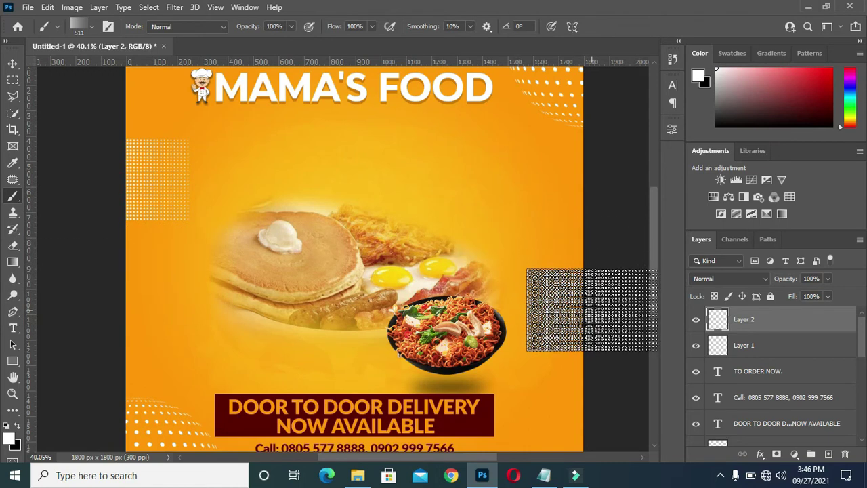
{"action": "left_click", "coordinate": [593, 301]}
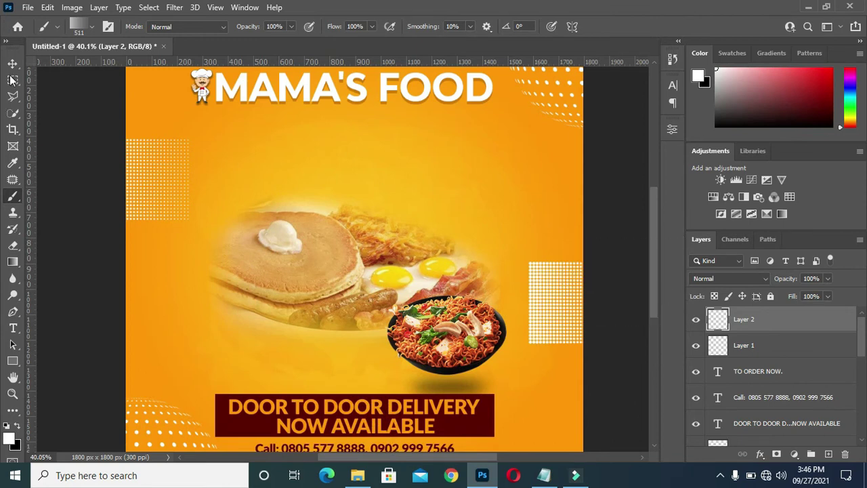
Set Layer 2's opacity to 32%
{"action": "left_click", "coordinate": [12, 63]}
{"action": "left_click", "coordinate": [821, 281]}
{"action": "type", "text": "3"}
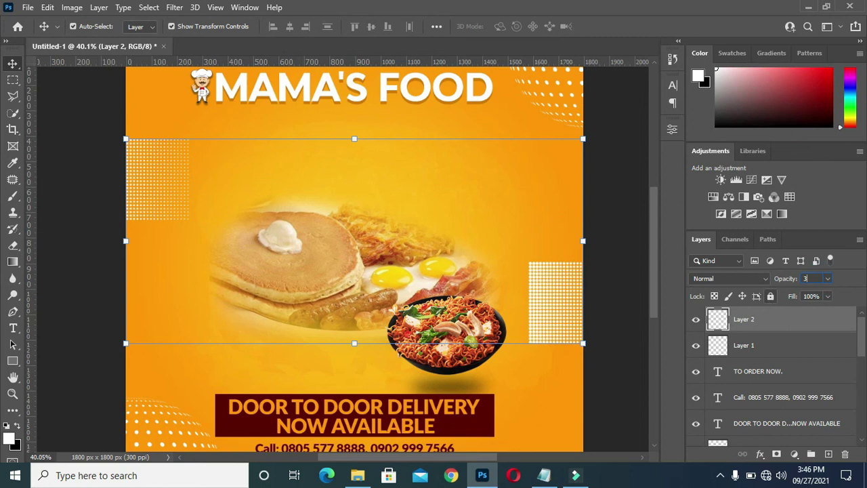
{"action": "type", "text": "2"}
{"action": "key", "text": "Return"}
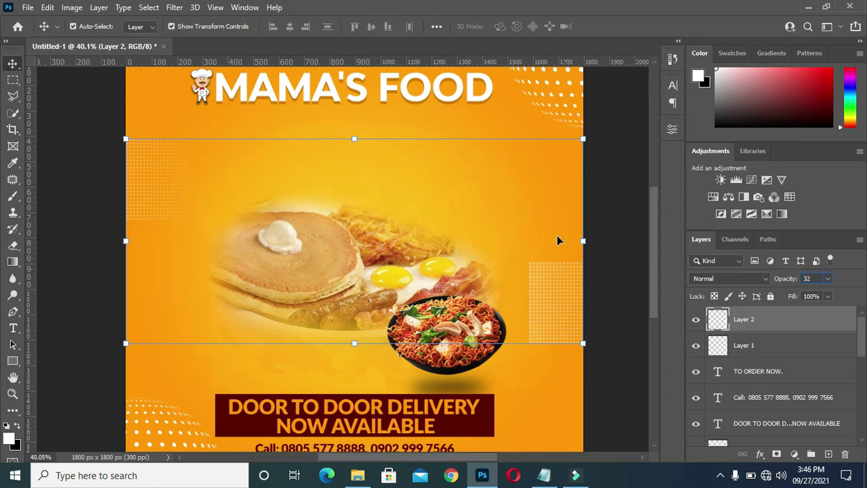
Set Layer 1's opacity to 32%, keeping it unrotated, and fit the flyer in view
{"action": "left_click", "coordinate": [745, 344]}
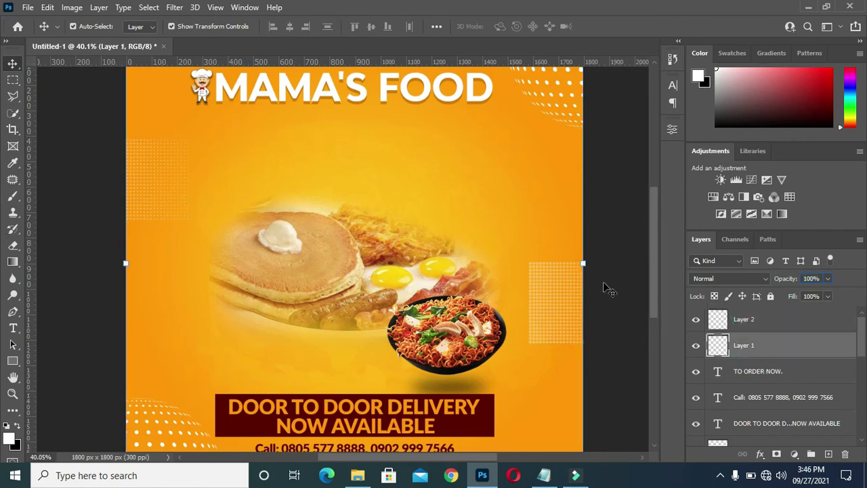
{"action": "left_click", "coordinate": [820, 278]}
{"action": "type", "text": "32"}
{"action": "key", "text": "ctrl+t"}
{"action": "left_click_drag", "start_coordinate": [597, 224], "coordinate": [519, 151]}
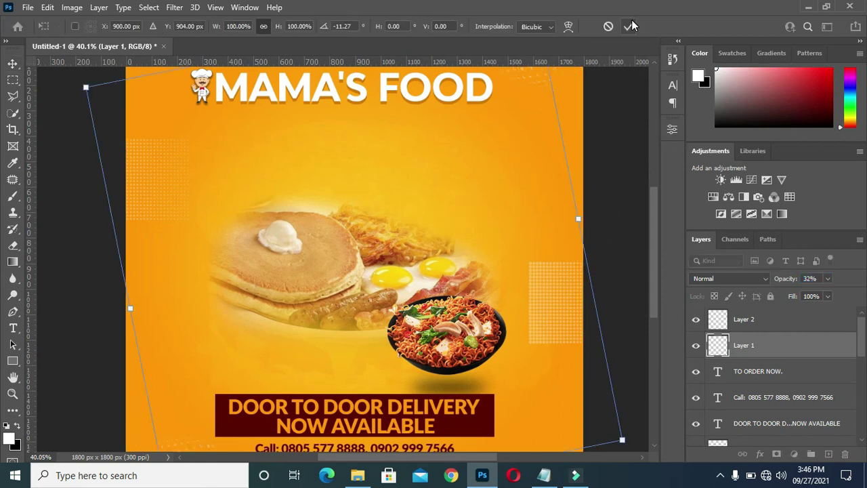
{"action": "key", "text": "ctrl+z"}
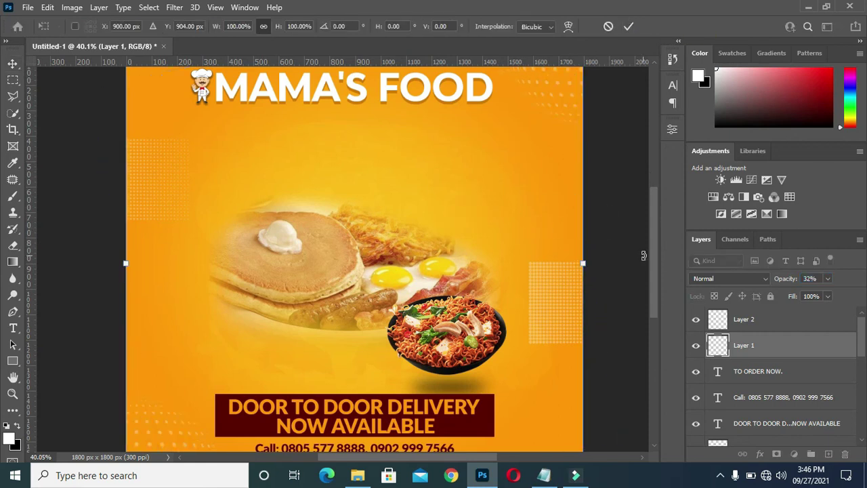
{"action": "left_click", "coordinate": [628, 28]}
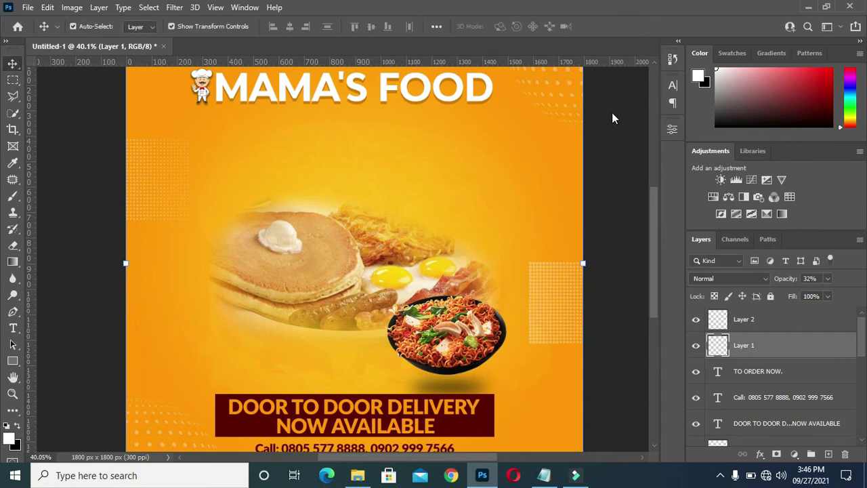
{"action": "key", "text": "ctrl+0"}
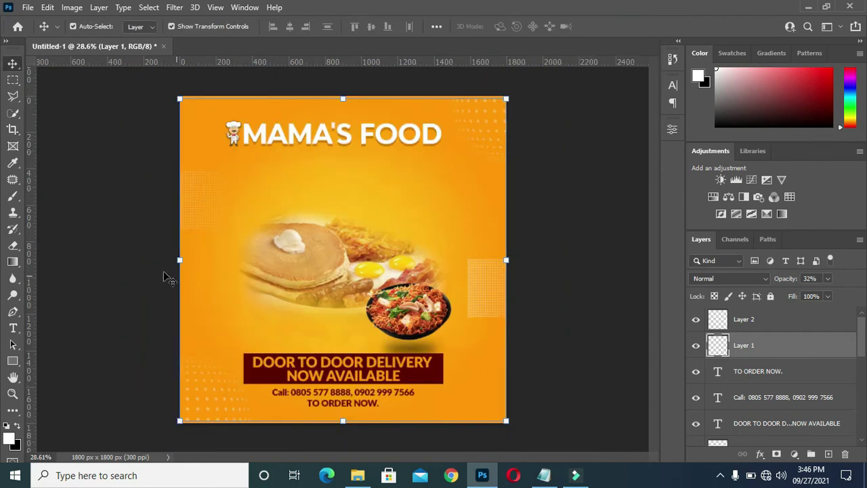
Move the noodle bowl up about 124 px and enlarge it to about 113%
{"action": "left_click", "coordinate": [116, 252]}
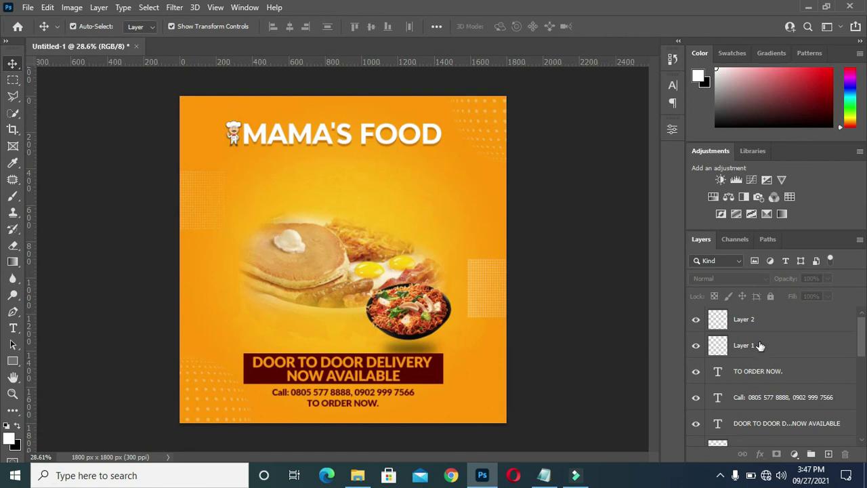
{"action": "scroll", "coordinate": [759, 345], "scroll_direction": "down", "scroll_amount": 3}
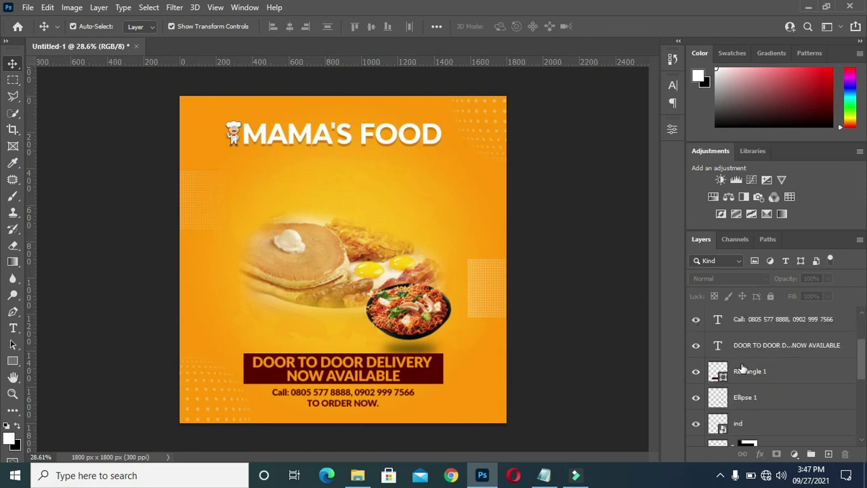
{"action": "scroll", "coordinate": [742, 369], "scroll_direction": "down", "scroll_amount": 3}
{"action": "scroll", "coordinate": [751, 349], "scroll_direction": "down", "scroll_amount": 1}
{"action": "left_click", "coordinate": [756, 322]}
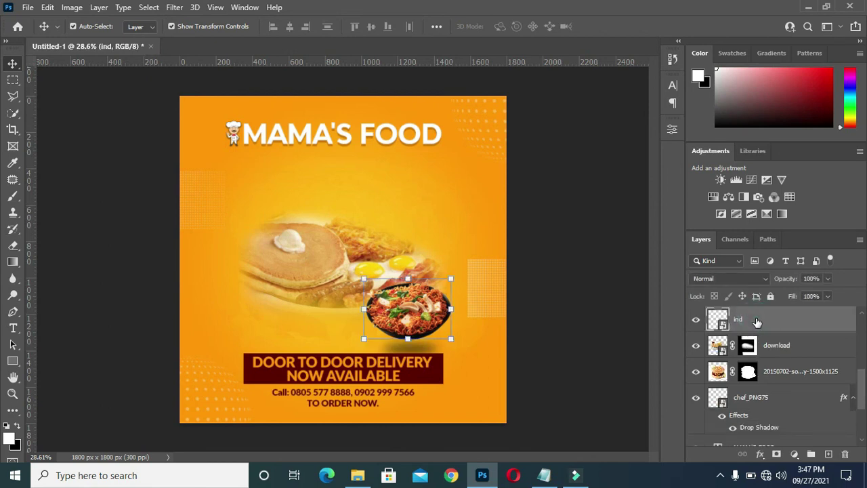
{"action": "scroll", "coordinate": [758, 324], "scroll_direction": "up", "scroll_amount": 1}
{"action": "left_click", "coordinate": [760, 322]}
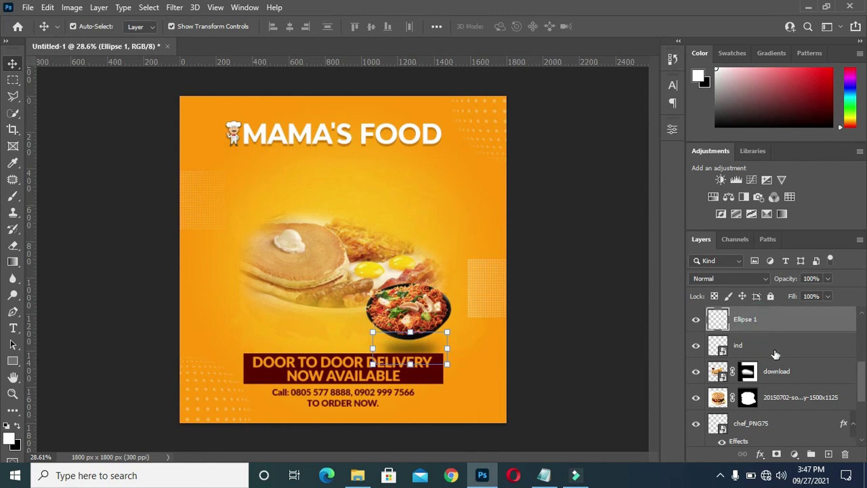
{"action": "scroll", "coordinate": [787, 391], "scroll_direction": "down", "scroll_amount": 1}
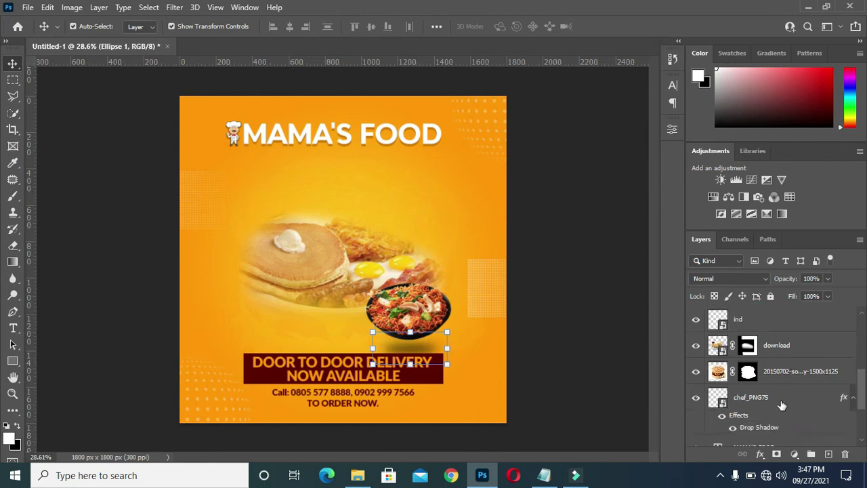
{"action": "scroll", "coordinate": [777, 400], "scroll_direction": "down", "scroll_amount": 3}
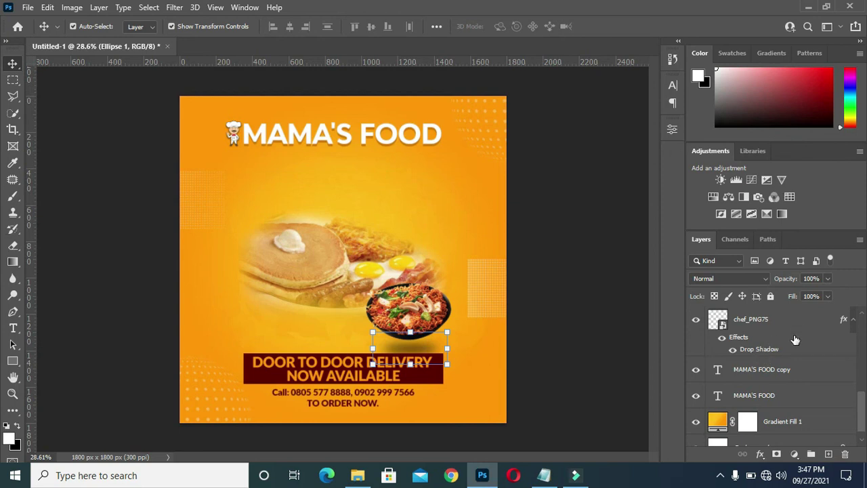
{"action": "scroll", "coordinate": [789, 352], "scroll_direction": "up", "scroll_amount": 1}
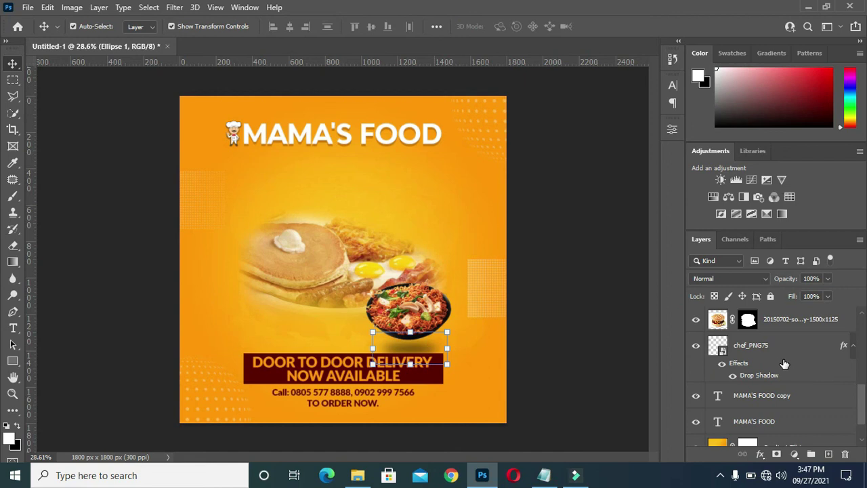
{"action": "left_click_drag", "start_coordinate": [365, 265], "coordinate": [365, 238]}
{"action": "mouse_move", "coordinate": [504, 354]}
{"action": "left_mouse_down"}
{"action": "mouse_move", "coordinate": [529, 361]}
{"action": "mouse_move", "coordinate": [522, 368]}
{"action": "mouse_move", "coordinate": [503, 354]}
{"action": "left_mouse_up"}
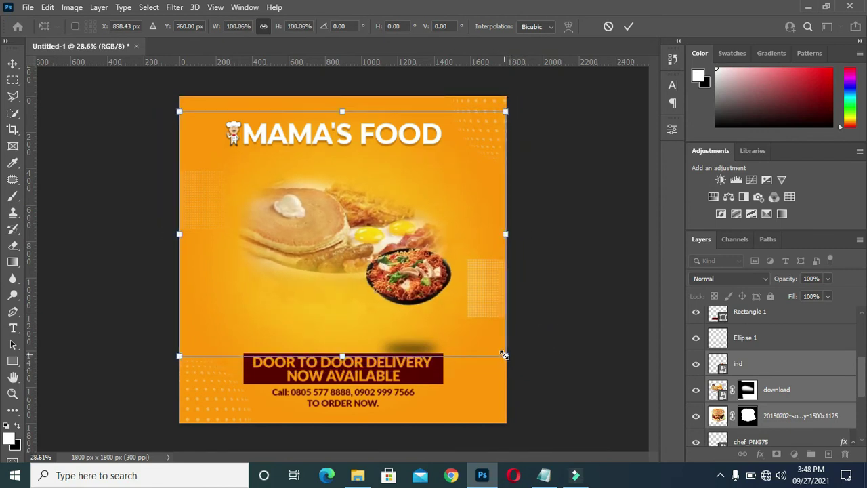
{"action": "left_click", "coordinate": [627, 26]}
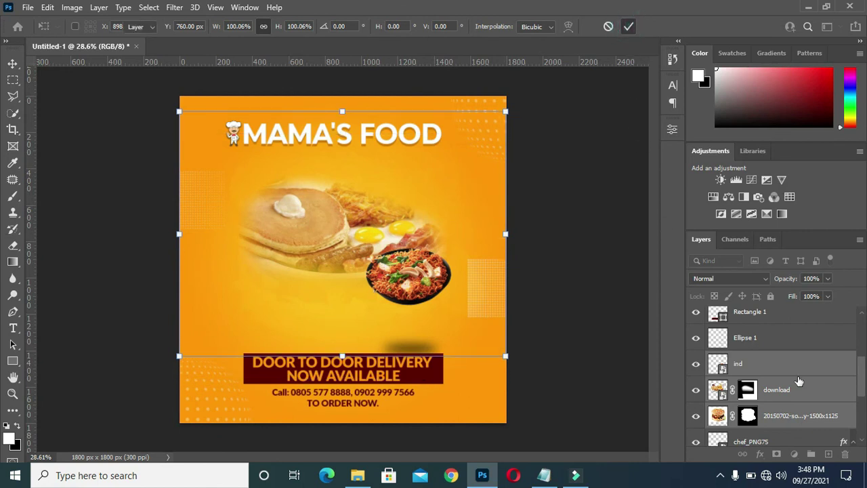
Move the Ellipse 1 shadow up so it sits beneath the noodle bowl
{"action": "left_click", "coordinate": [409, 326]}
{"action": "left_click_drag", "start_coordinate": [407, 325], "coordinate": [404, 317]}
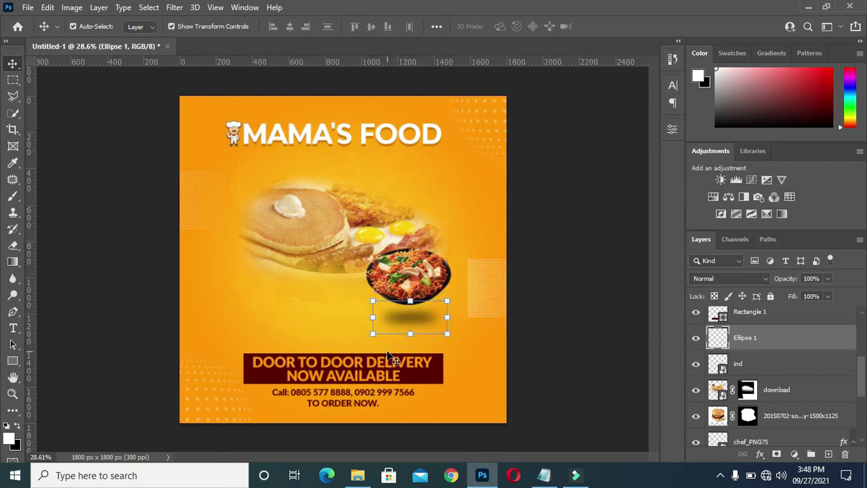
{"action": "left_click", "coordinate": [8, 60]}
{"action": "left_click", "coordinate": [94, 156]}
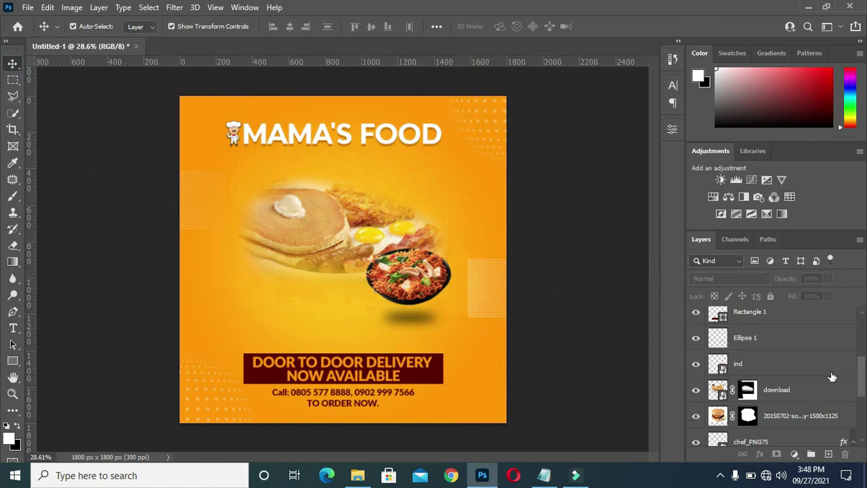
Group Ellipse 1 through the hamburger photo layer into Group 1
{"action": "left_click", "coordinate": [781, 419]}
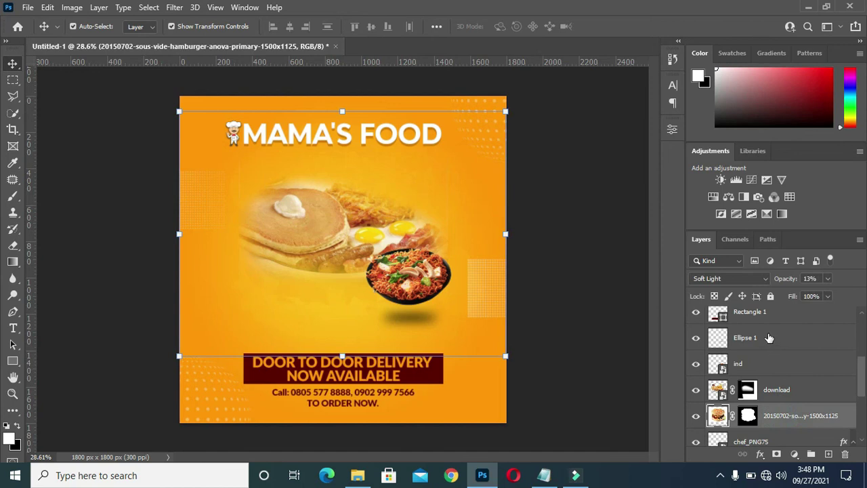
{"action": "left_click", "coordinate": [767, 336]}
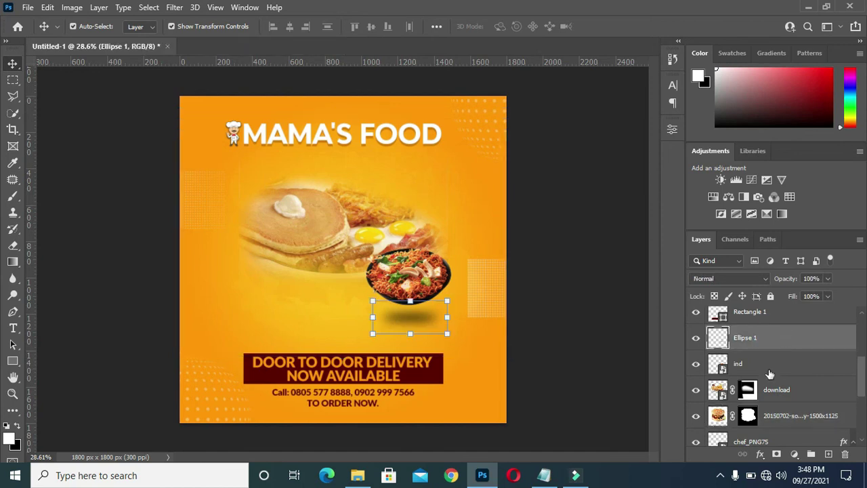
{"action": "left_click", "coordinate": [786, 415], "text": "shift"}
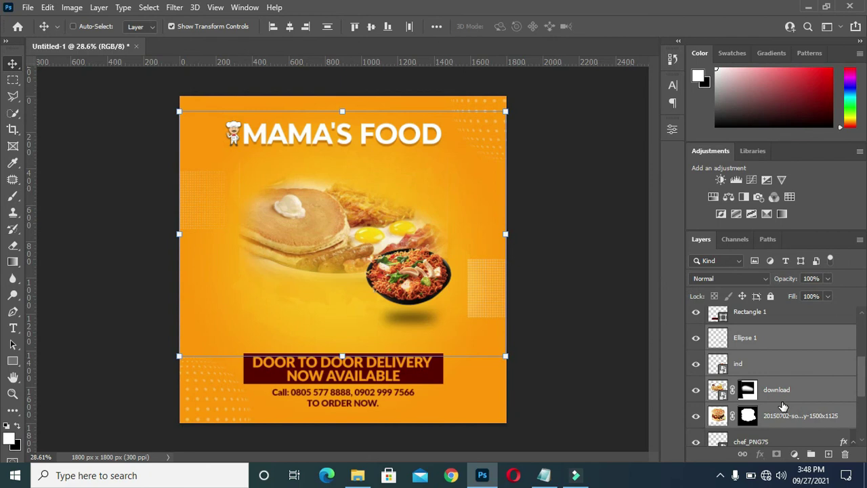
{"action": "key", "text": "ctrl+g"}
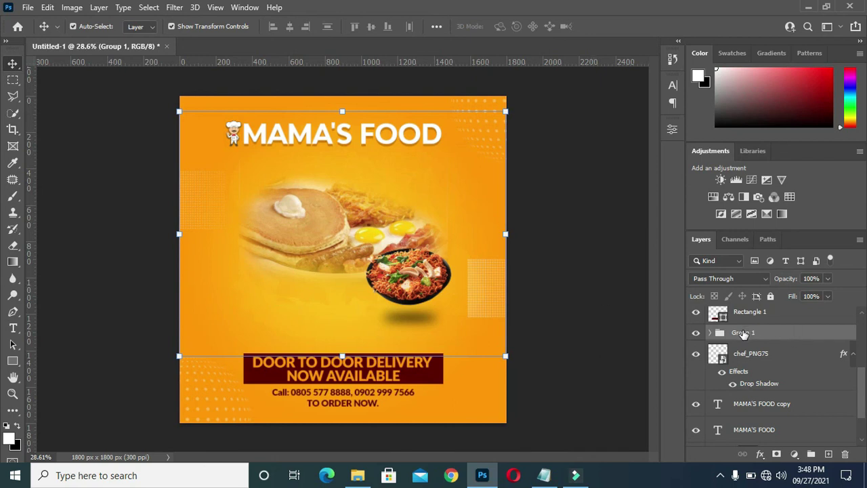
Group the MAMA'S FOOD headline layers with the chef icon
{"action": "scroll", "coordinate": [851, 355], "scroll_direction": "down", "scroll_amount": 1}
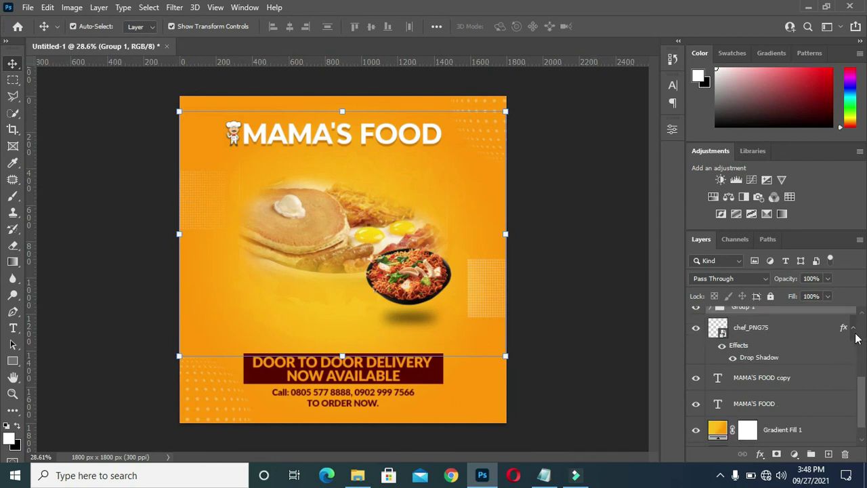
{"action": "left_click", "coordinate": [853, 328]}
{"action": "left_click", "coordinate": [766, 382]}
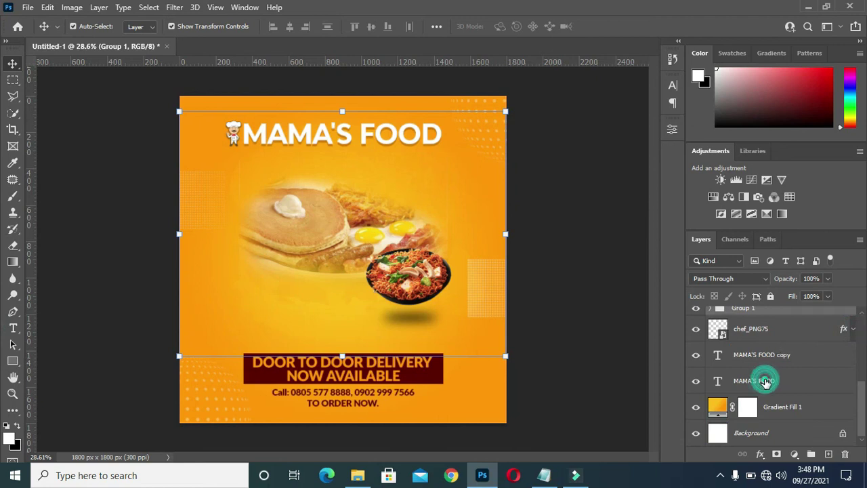
{"action": "left_click", "coordinate": [751, 328], "text": "shift"}
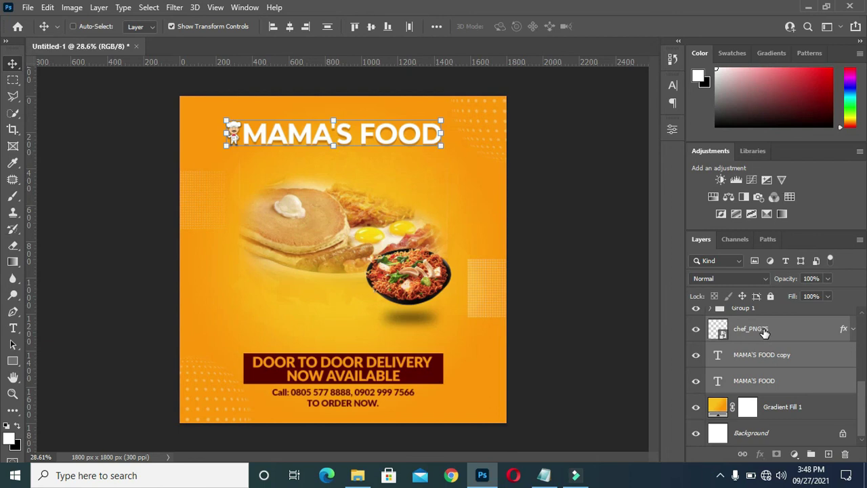
{"action": "key", "text": "ctrl+g"}
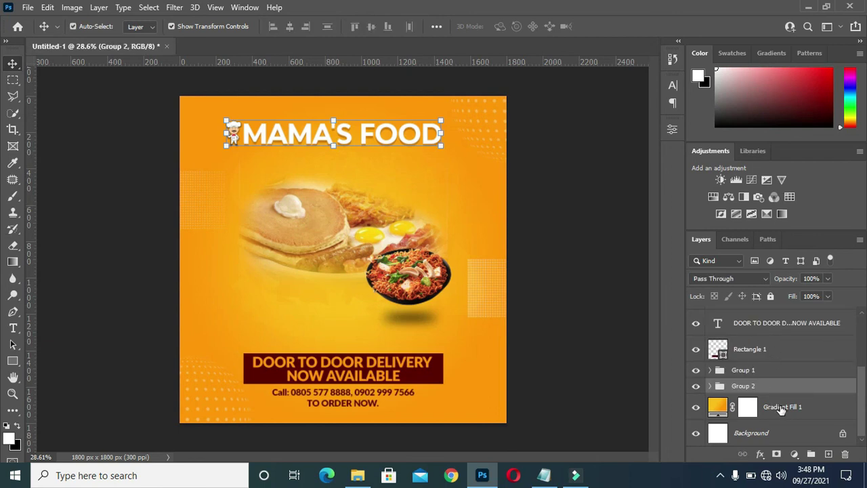
Group Rectangle 1 through TO ORDER NOW. as Group 3 and move it slightly higher
{"action": "scroll", "coordinate": [773, 371], "scroll_direction": "up", "scroll_amount": 3}
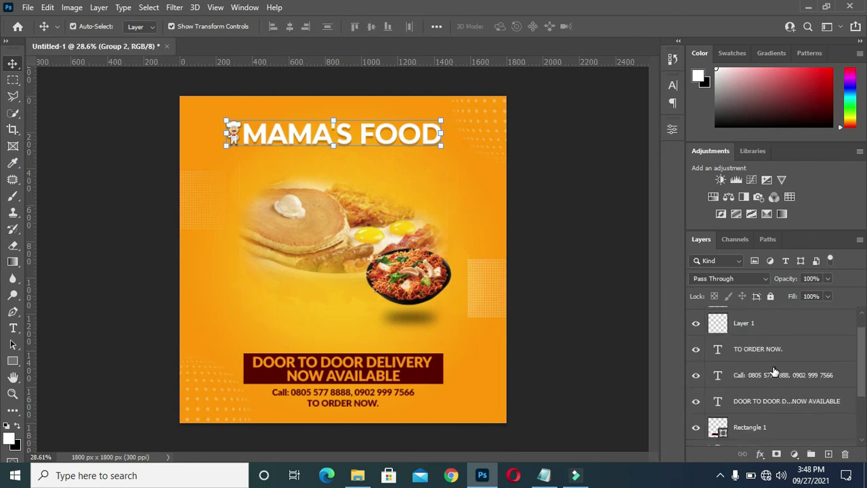
{"action": "scroll", "coordinate": [769, 373], "scroll_direction": "down", "scroll_amount": 2}
{"action": "left_click", "coordinate": [760, 376]}
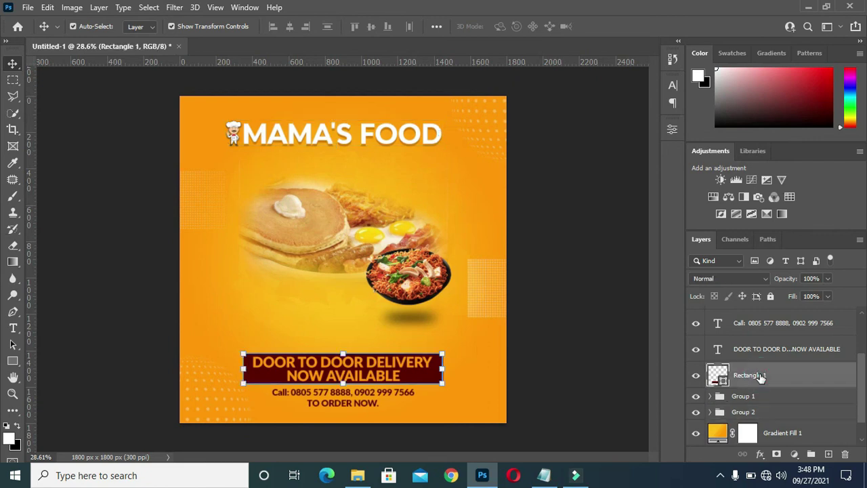
{"action": "scroll", "coordinate": [765, 372], "scroll_direction": "up", "scroll_amount": 1}
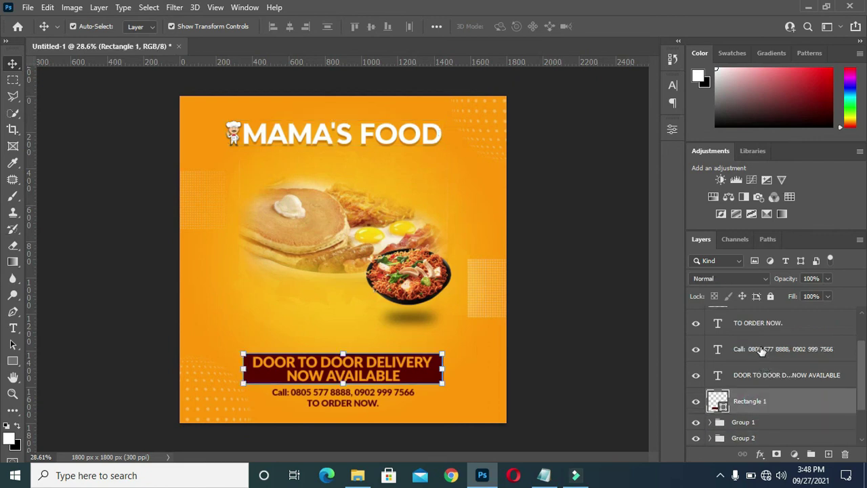
{"action": "scroll", "coordinate": [762, 350], "scroll_direction": "up", "scroll_amount": 1}
{"action": "left_click", "coordinate": [751, 348], "text": "shift"}
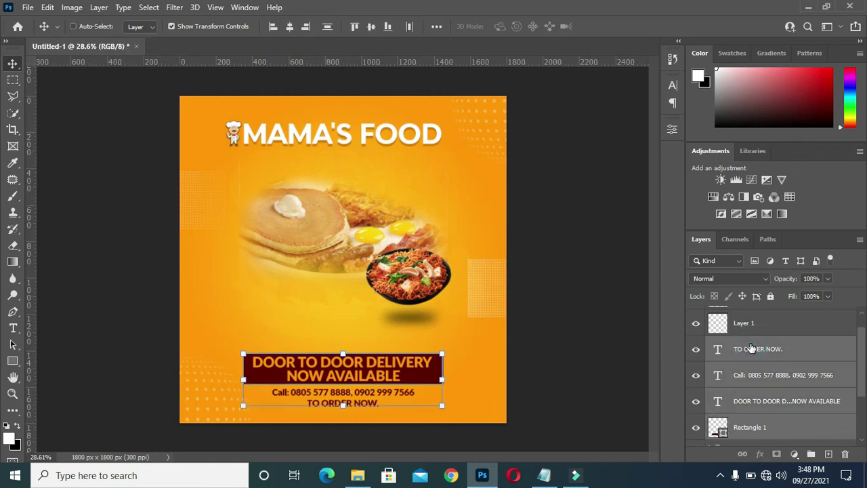
{"action": "key", "text": "ctrl+g"}
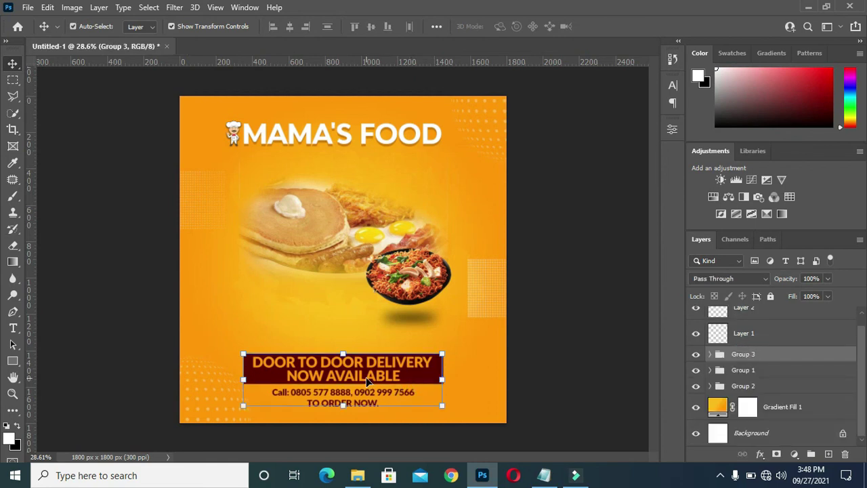
{"action": "mouse_move", "coordinate": [366, 377]}
{"action": "left_mouse_down"}
{"action": "mouse_move", "coordinate": [369, 357]}
{"action": "mouse_move", "coordinate": [371, 371]}
{"action": "left_mouse_up"}
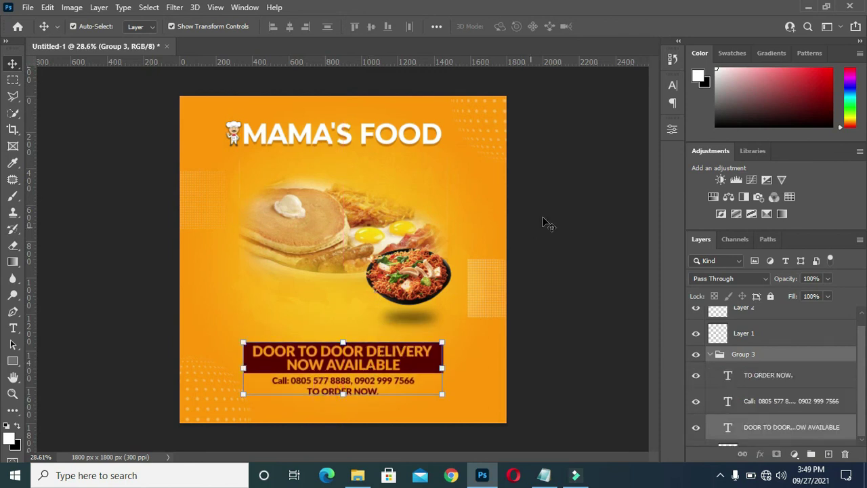
Make the red banner rectangle wider and taller
{"action": "left_click", "coordinate": [437, 357]}
{"action": "left_click", "coordinate": [443, 340]}
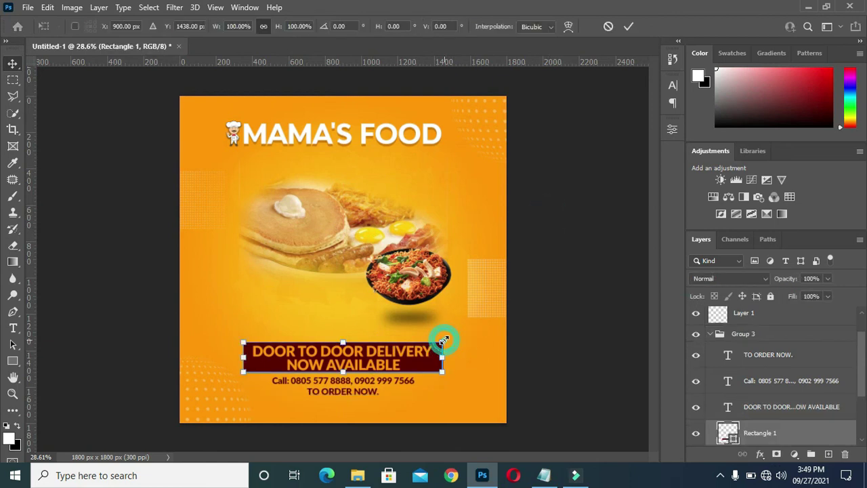
{"action": "left_click_drag", "start_coordinate": [445, 338], "coordinate": [455, 334]}
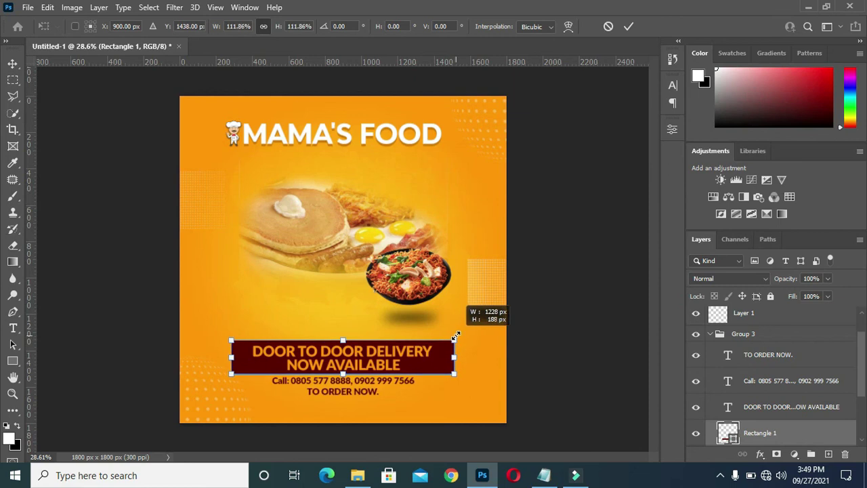
{"action": "left_click_drag", "start_coordinate": [455, 334], "coordinate": [455, 334]}
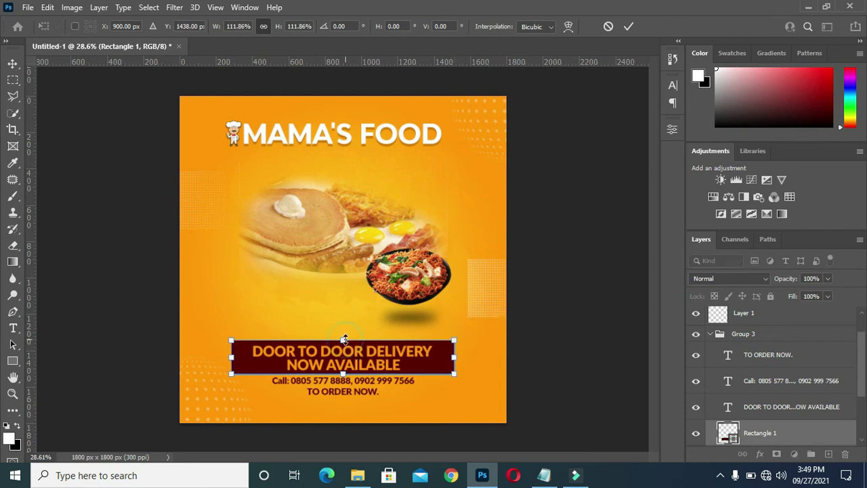
{"action": "left_click_drag", "start_coordinate": [344, 339], "coordinate": [344, 334]}
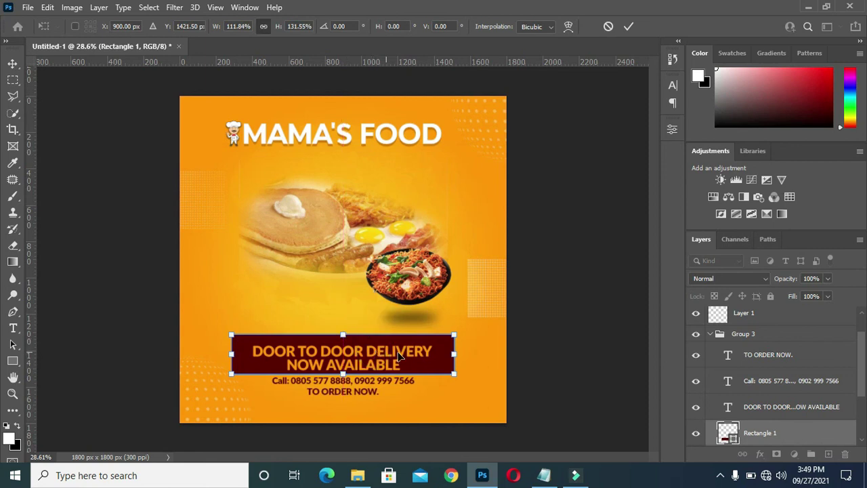
{"action": "left_click", "coordinate": [580, 272]}
{"action": "left_click", "coordinate": [629, 26]}
Scale the DOOR TO DOOR DELIVERY text to 116% and nudge it up slightly
{"action": "left_click", "coordinate": [362, 354]}
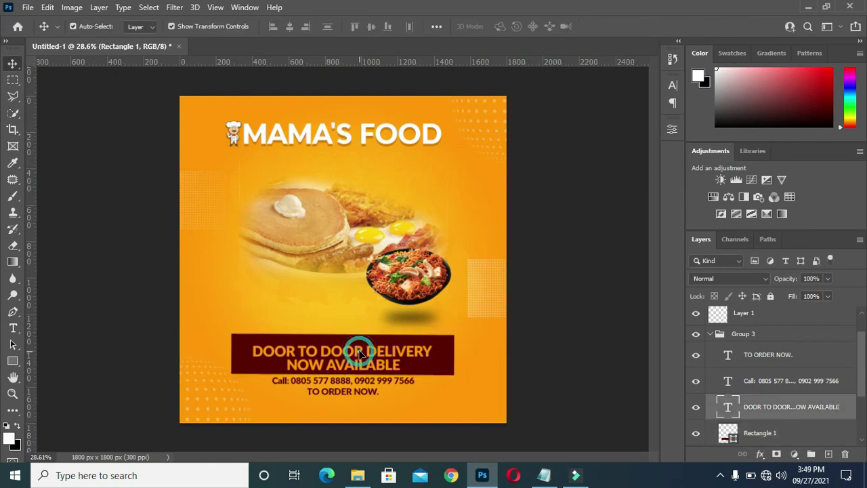
{"action": "left_click_drag", "start_coordinate": [433, 343], "coordinate": [449, 336]}
{"action": "key", "text": "Up"}
{"action": "key", "text": "Up"}
{"action": "key", "text": "Up"}
{"action": "key", "text": "Up"}
{"action": "key", "text": "Up"}
{"action": "key", "text": "Up"}
{"action": "key", "text": "Up"}
{"action": "key", "text": "Up"}
{"action": "key", "text": "Up"}
{"action": "key", "text": "Up"}
{"action": "key", "text": "Up"}
{"action": "key", "text": "Up"}
{"action": "key", "text": "Up"}
{"action": "key", "text": "Up"}
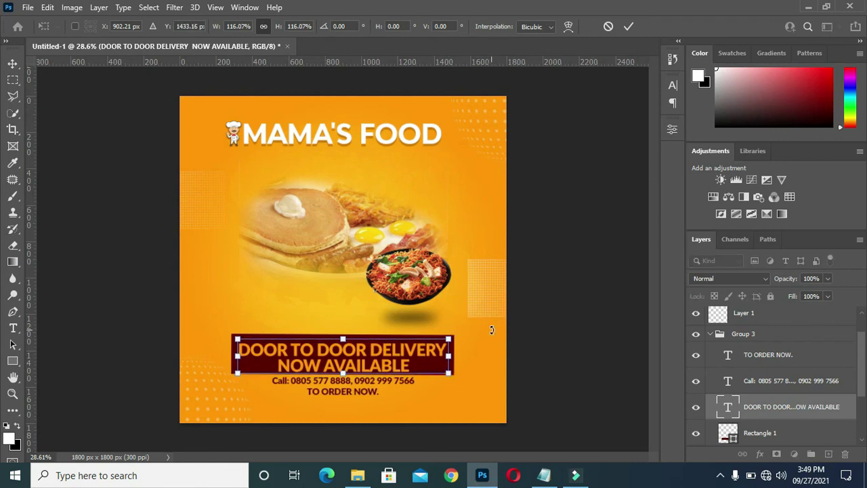
{"action": "left_click", "coordinate": [628, 27]}
{"action": "left_click", "coordinate": [566, 231]}
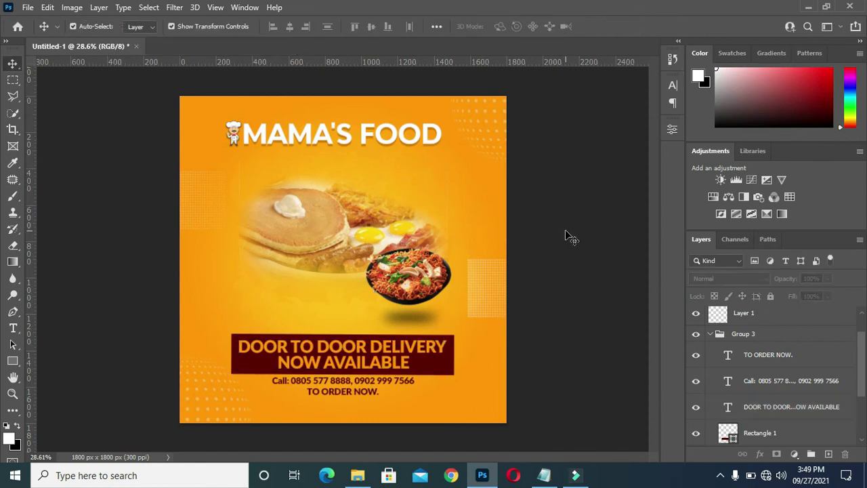